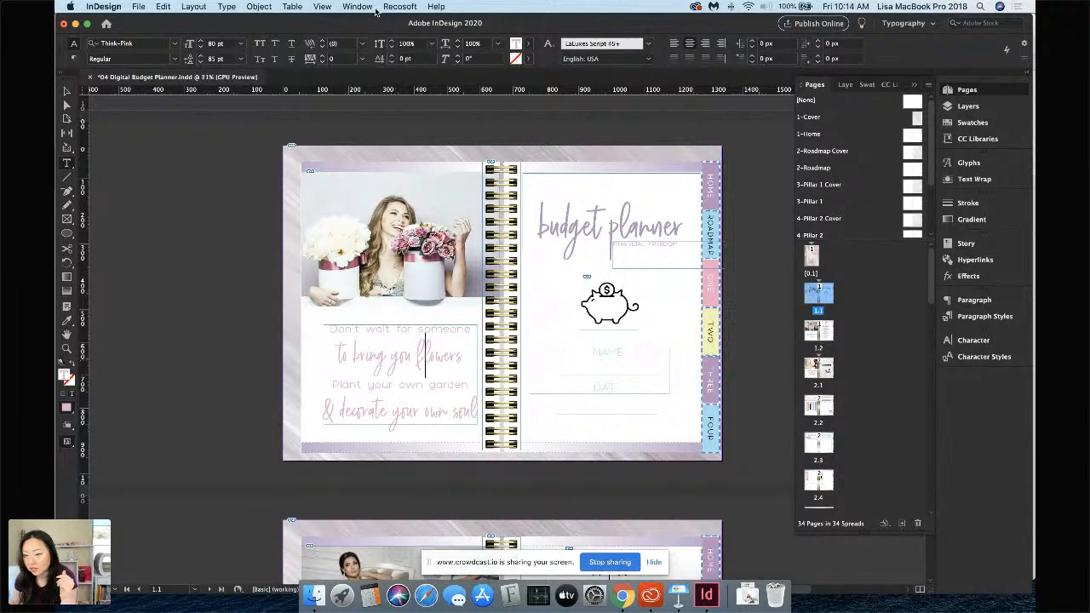
# Bring up the Glyphs panel and float it beside the photo page of the spread
pyautogui.click(356, 6)
pyautogui.moveTo(367, 109)
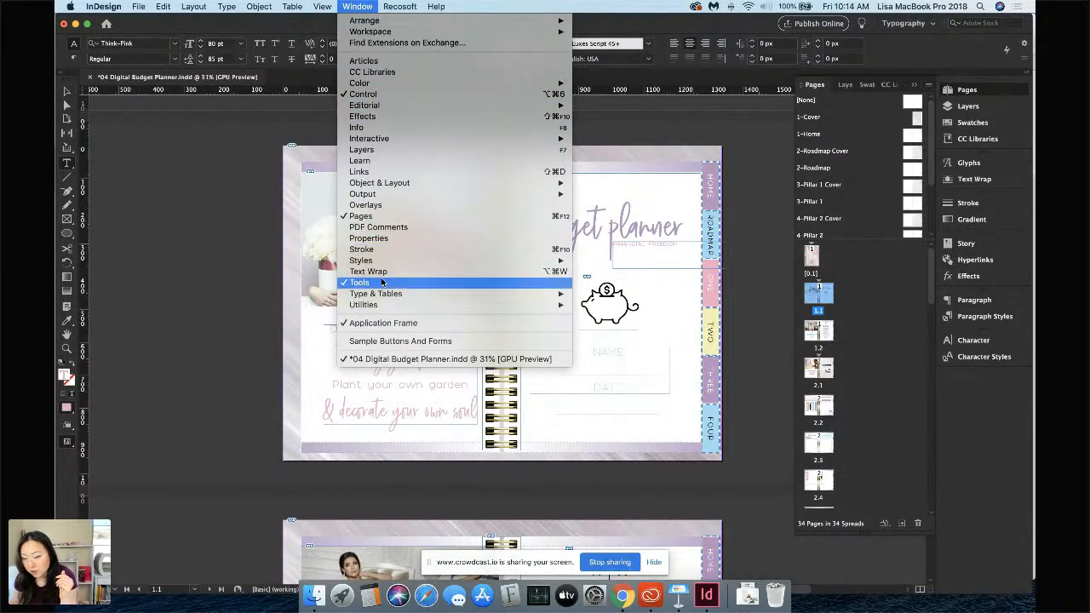
pyautogui.moveTo(385, 294)
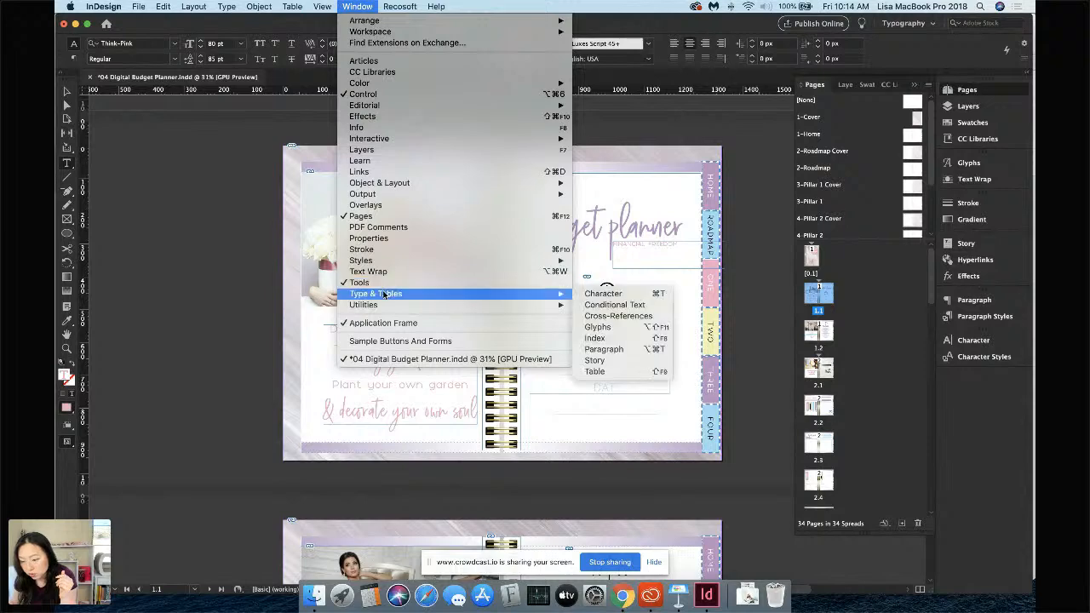
pyautogui.click(598, 327)
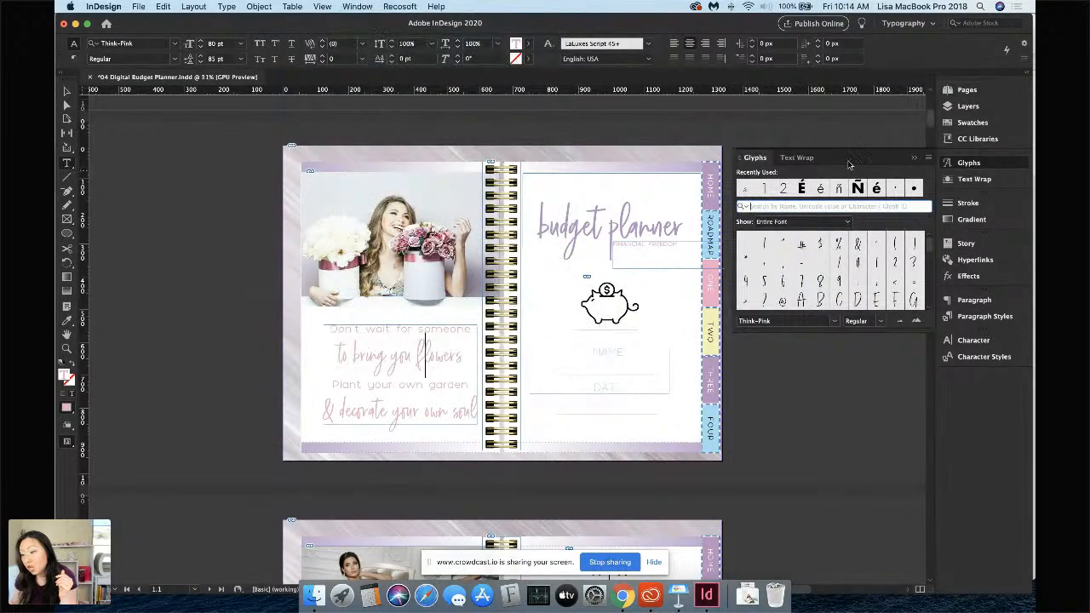
pyautogui.moveTo(882, 159); pyautogui.dragTo(246, 140)
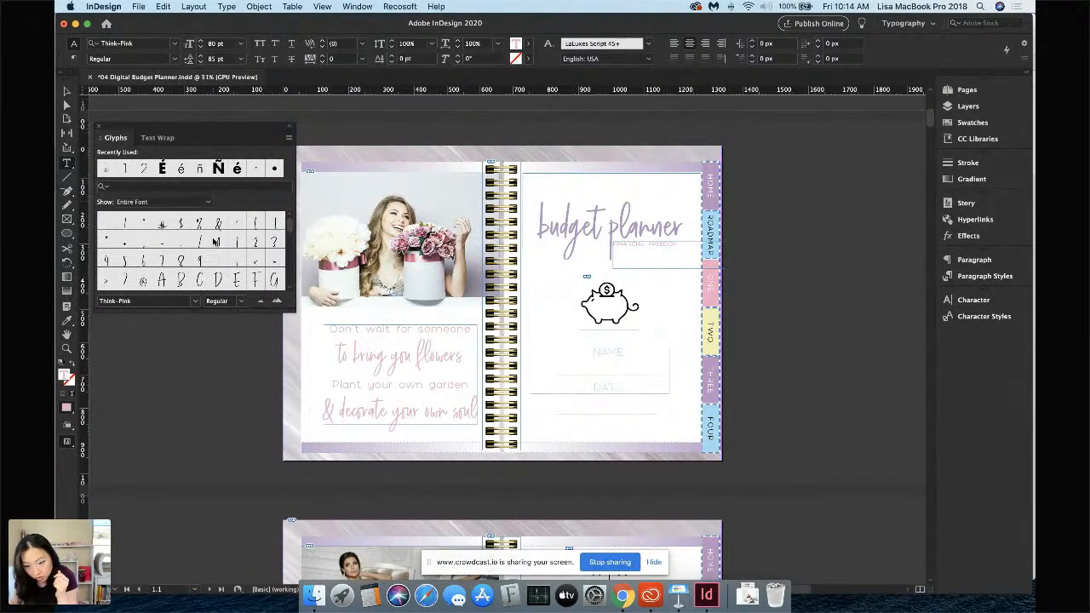
# Insert the Think-Pink ff ligature glyph into "flowers" in the quote's script line
pyautogui.scroll(-3, 215, 245)
pyautogui.scroll(-5, 216, 246)
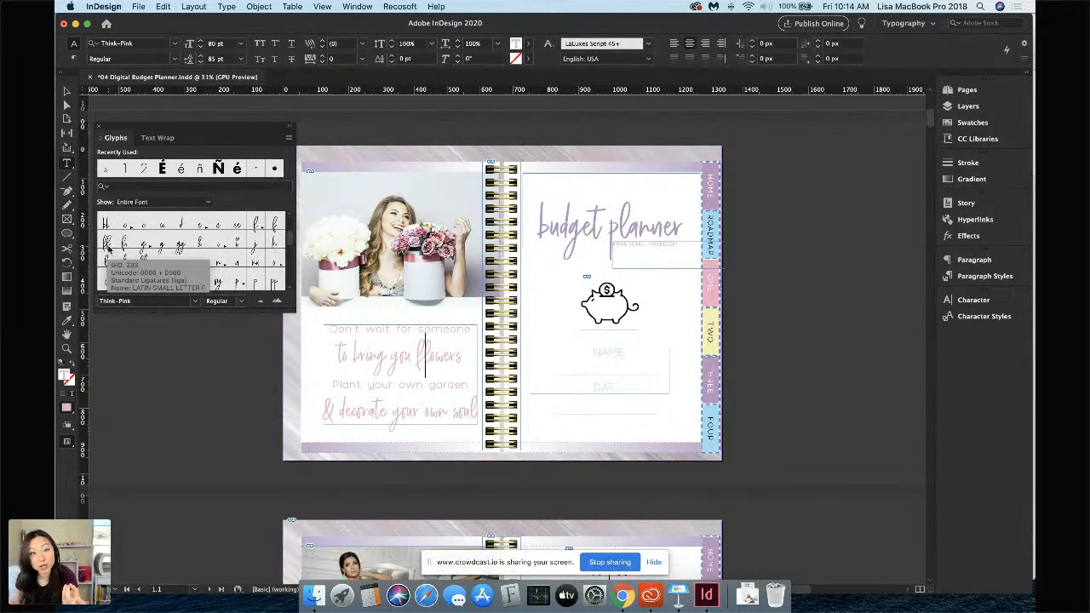
pyautogui.click(107, 244)
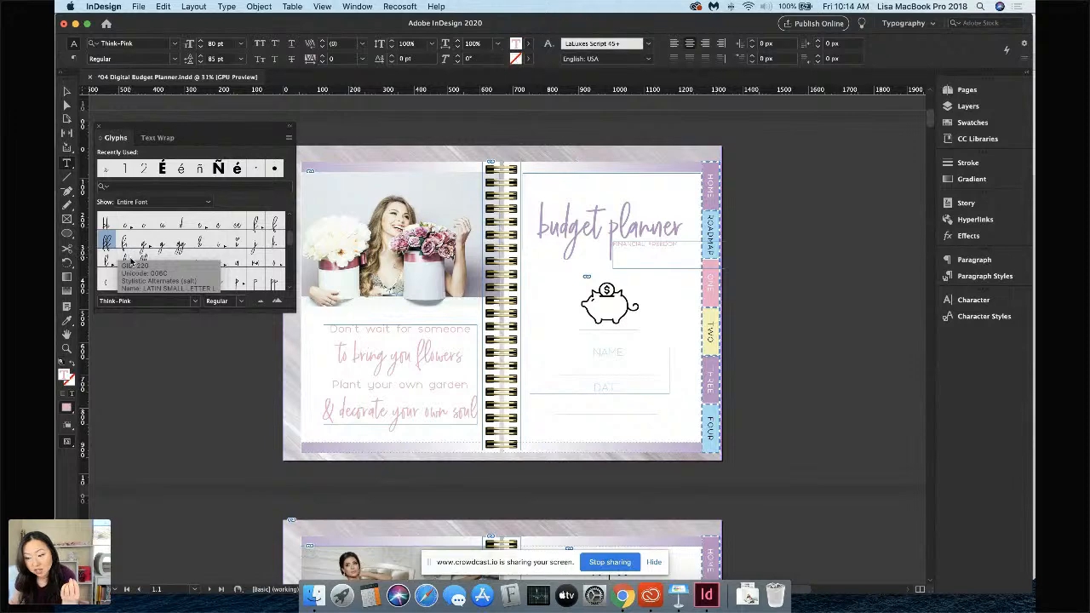
pyautogui.doubleClick(126, 259)
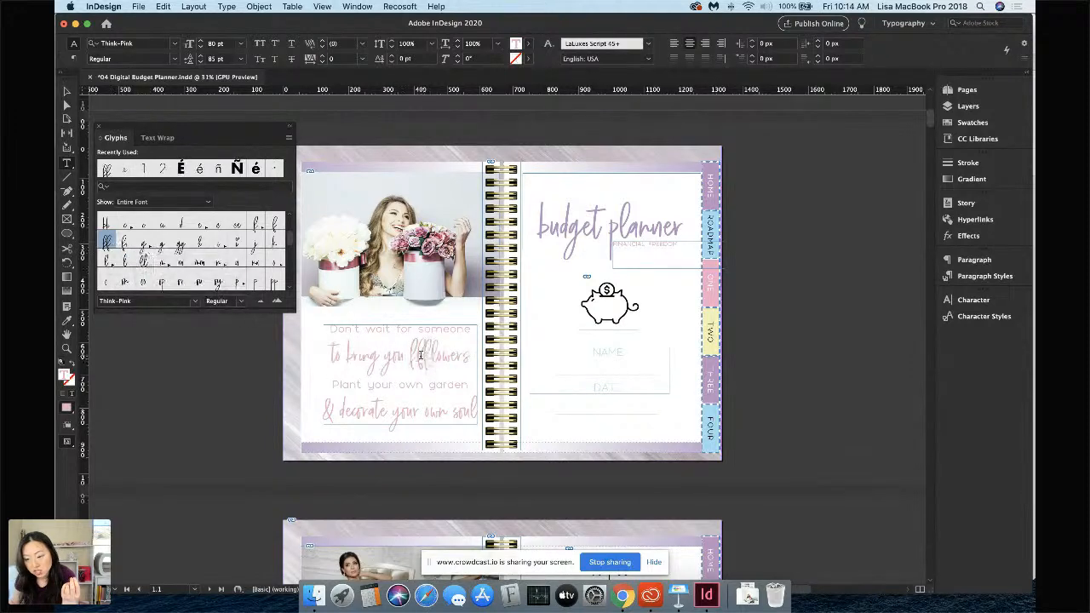
# Recolor the script line beginning "to bring you" with the blue swatch C=100 M=90 Y=10 K=0
pyautogui.moveTo(460, 359); pyautogui.dragTo(316, 366)
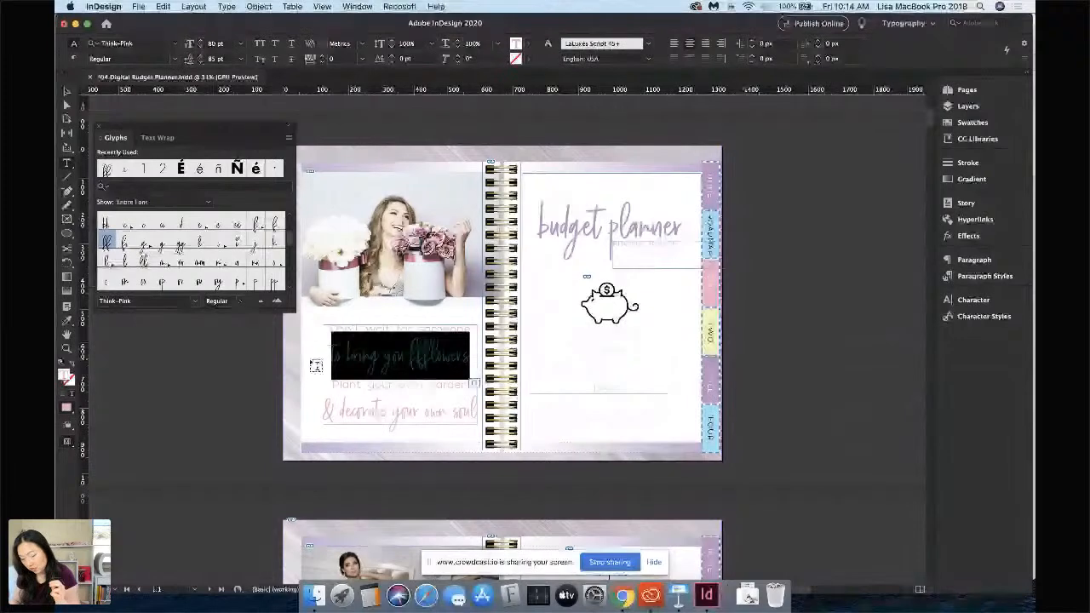
pyautogui.press('super+a')
pyautogui.click(406, 356)
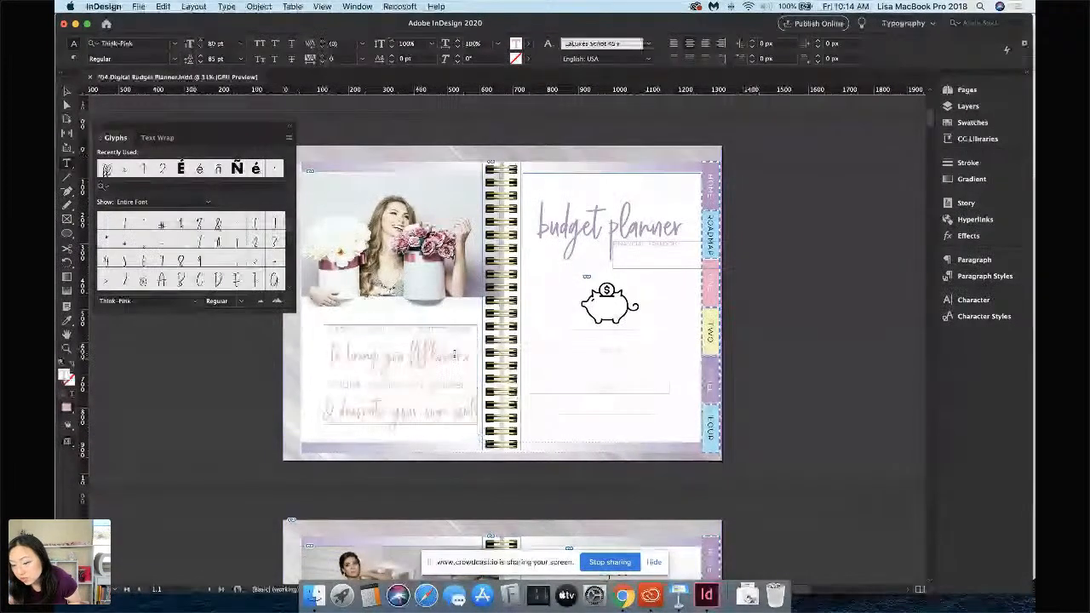
pyautogui.moveTo(464, 356); pyautogui.dragTo(329, 357)
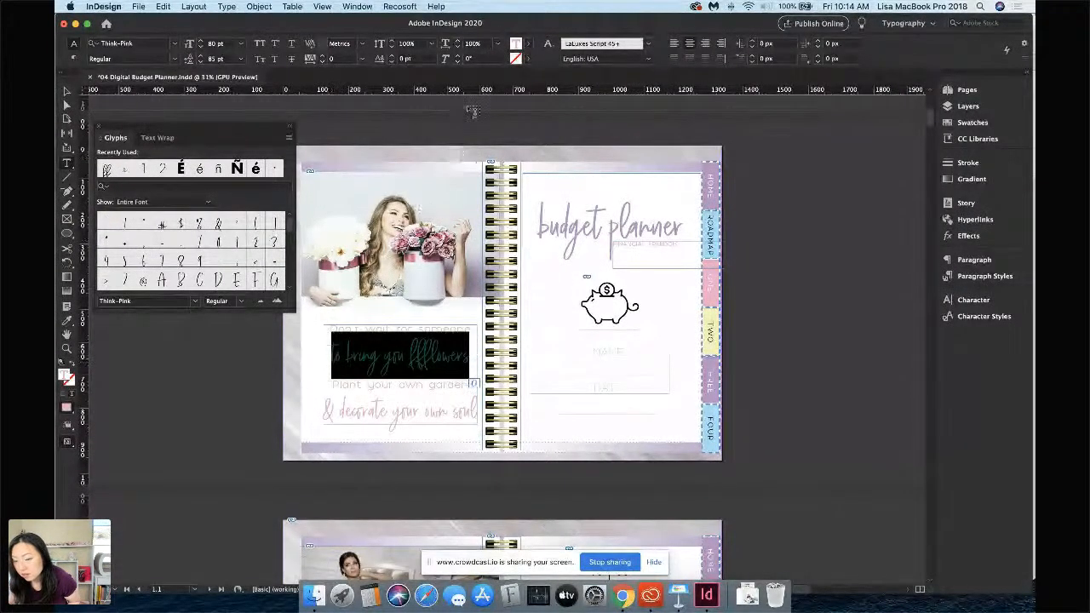
pyautogui.click(515, 45)
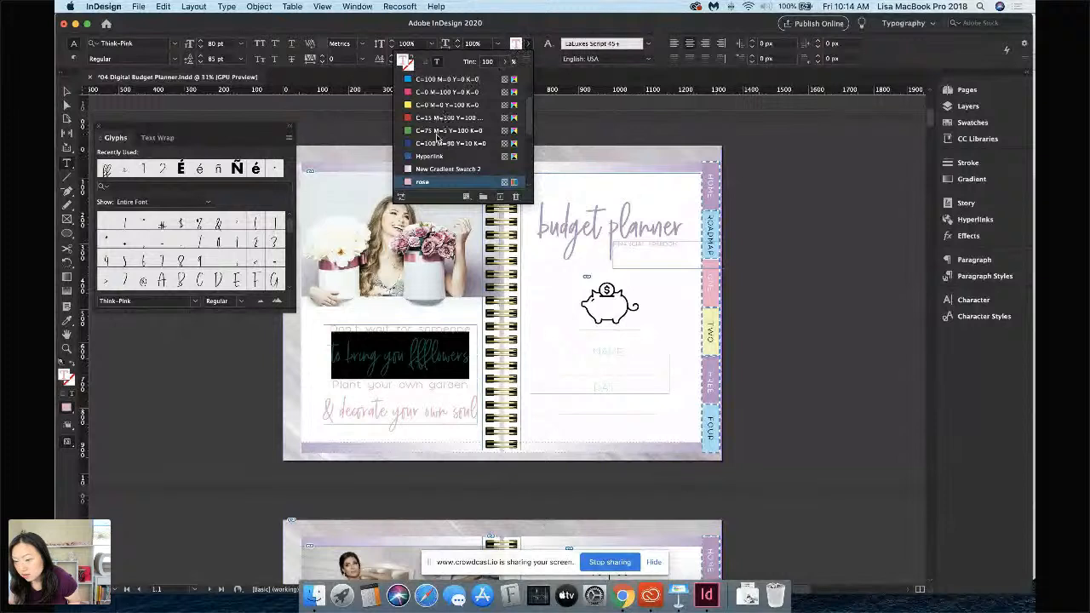
pyautogui.click(438, 147)
# Insert the gg ligature glyph before the last word of the blue line, and add an extra g plus another ligature after "bring"
pyautogui.click(410, 356)
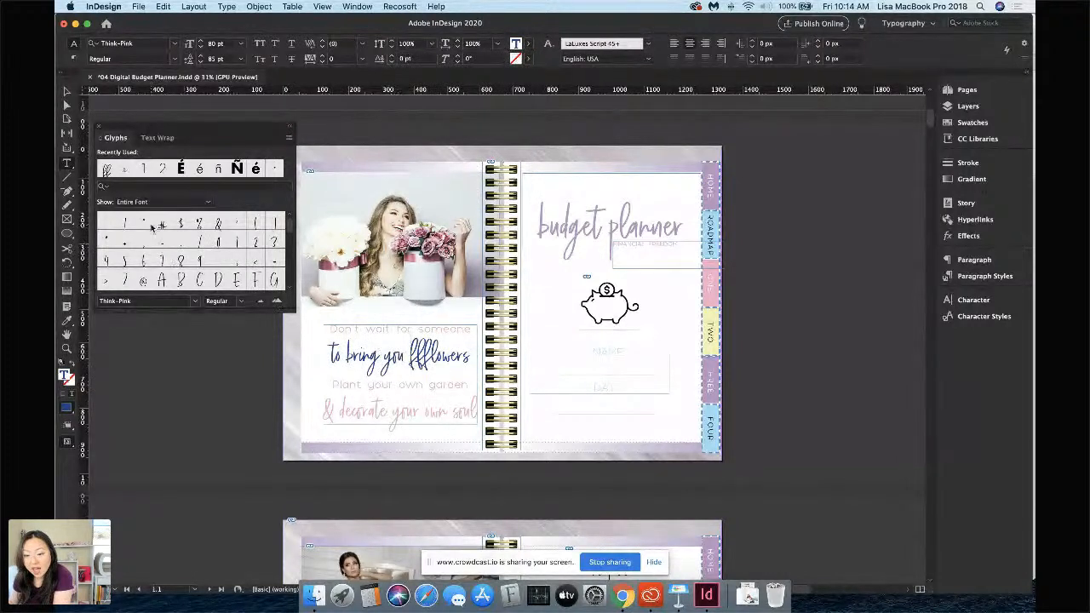
pyautogui.scroll(-10, 173, 245)
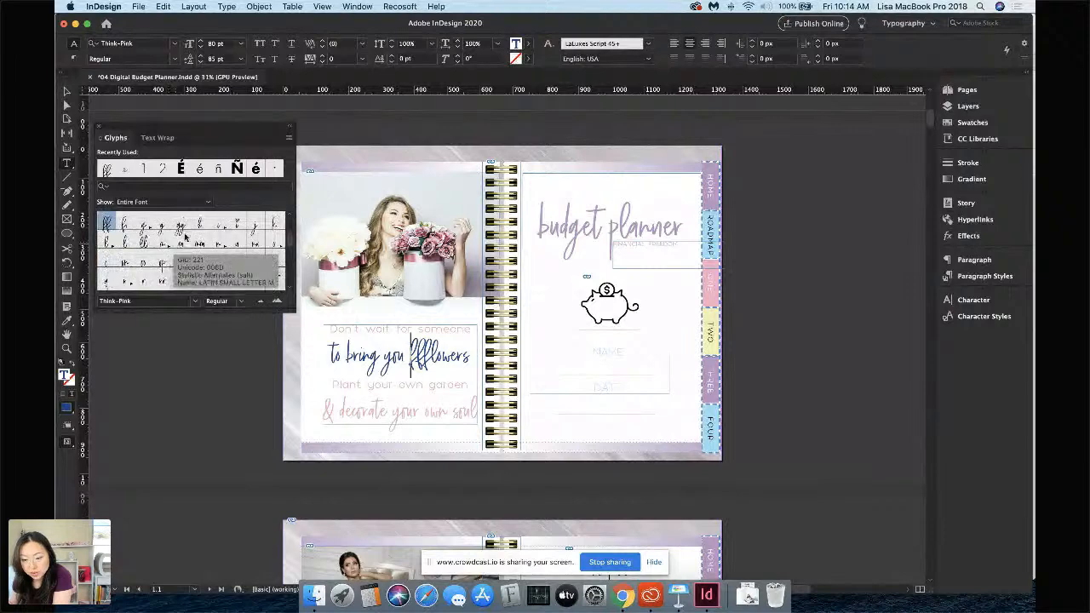
pyautogui.doubleClick(181, 224)
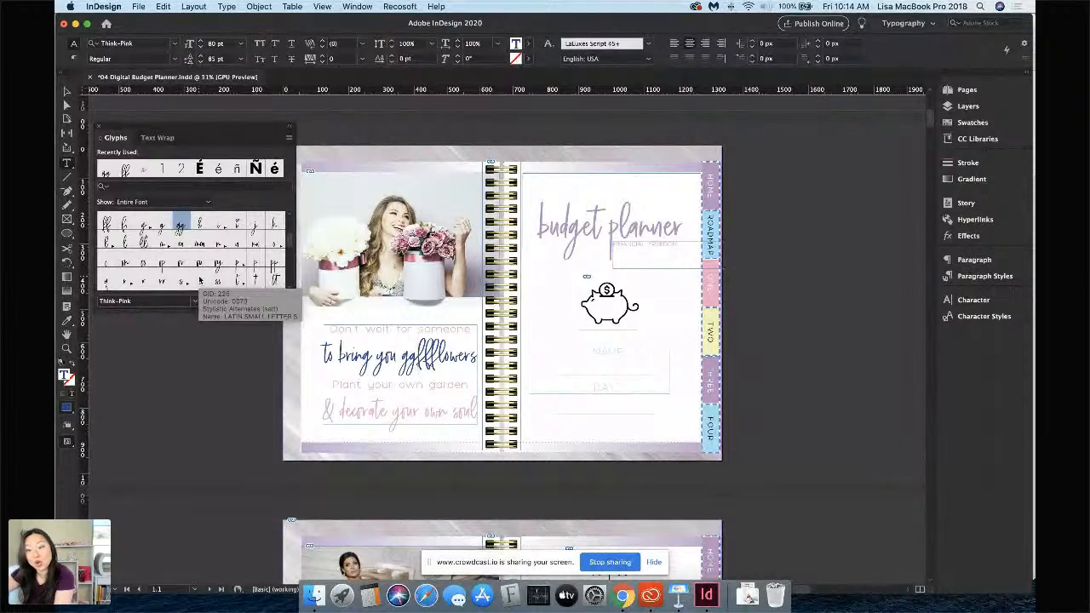
pyautogui.click(371, 357)
pyautogui.write('g')
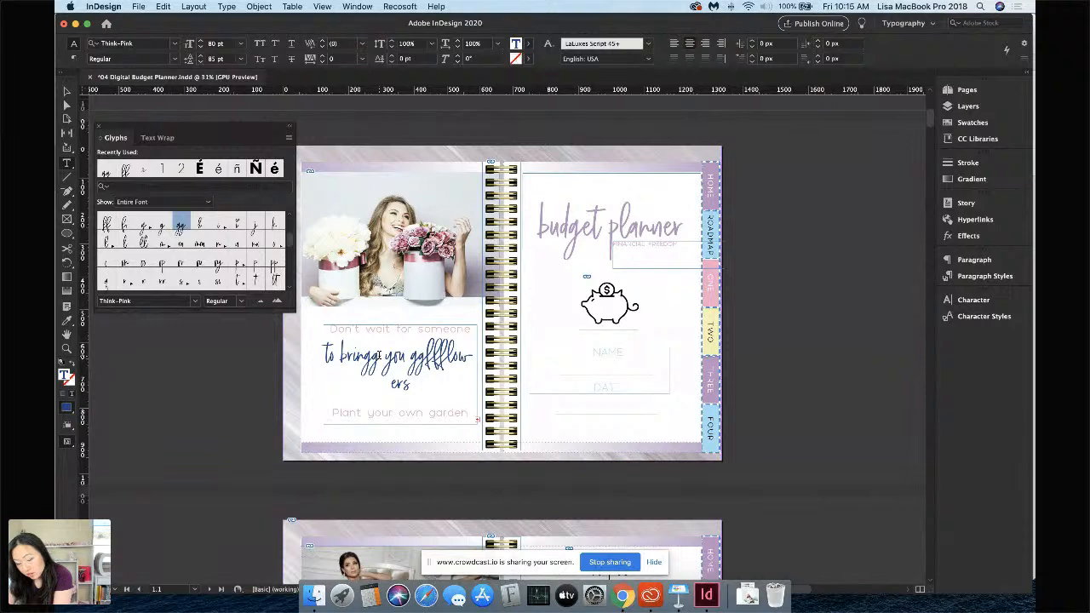
pyautogui.doubleClick(199, 244)
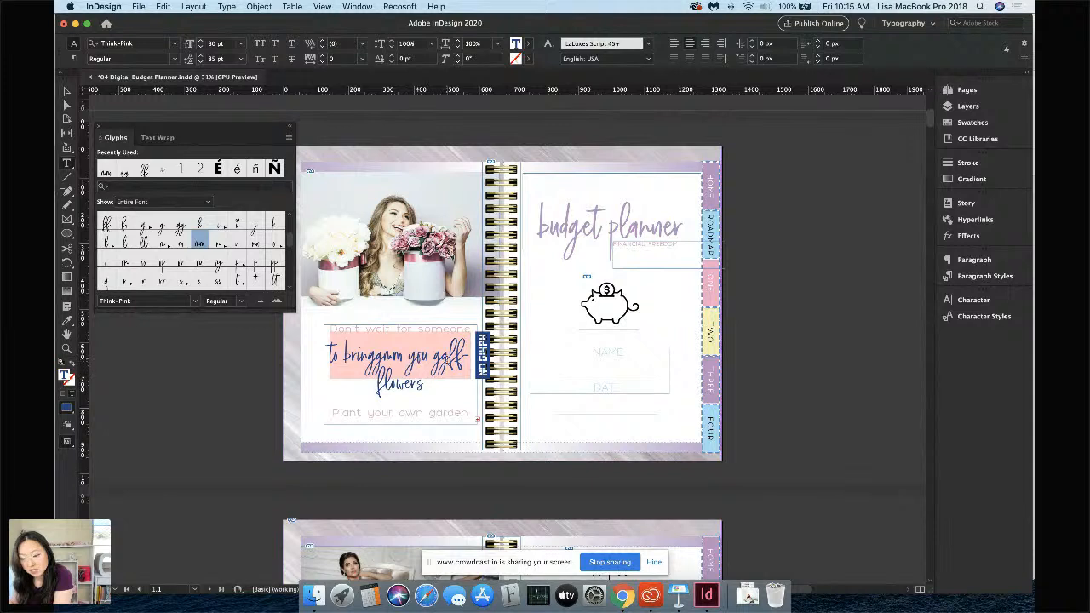
# Clear all the text of the blue script line between "Don't wait for someone" and "Plant your own garden"
pyautogui.press('super+a')
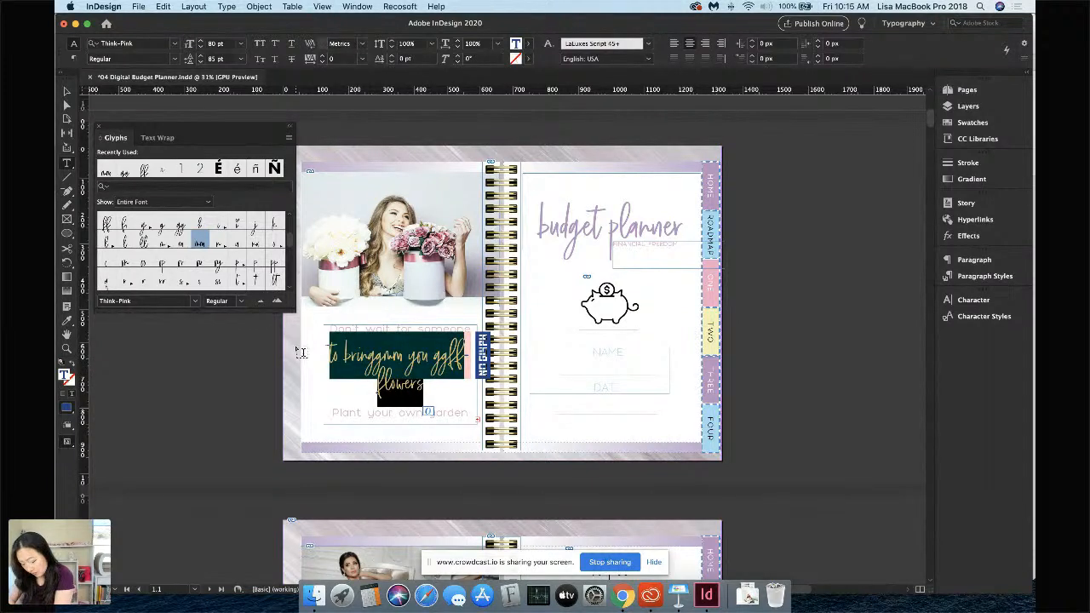
pyautogui.press('super+z')
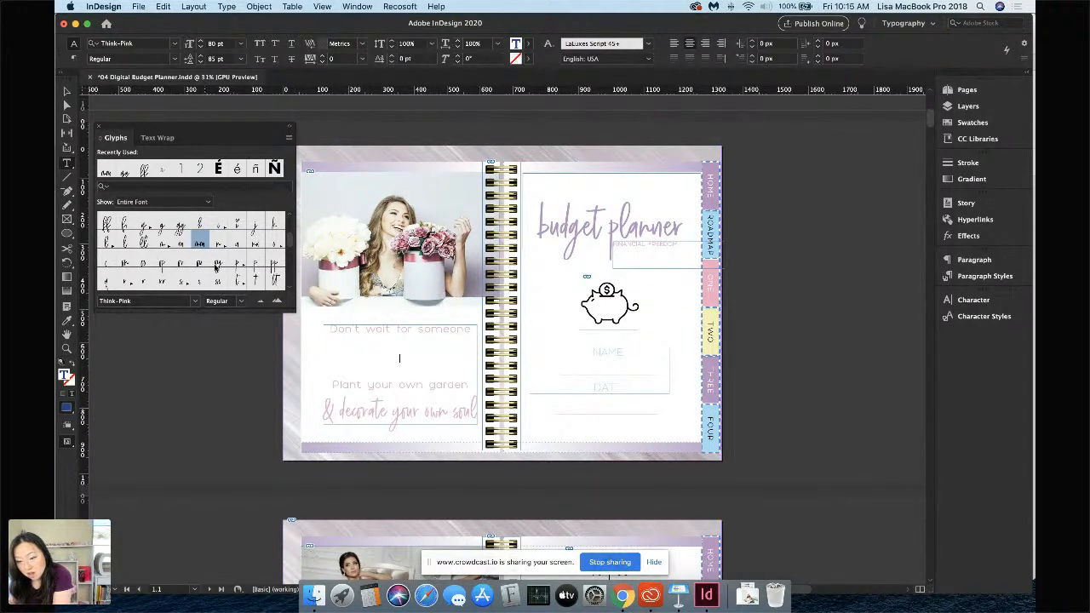
pyautogui.doubleClick(219, 269)
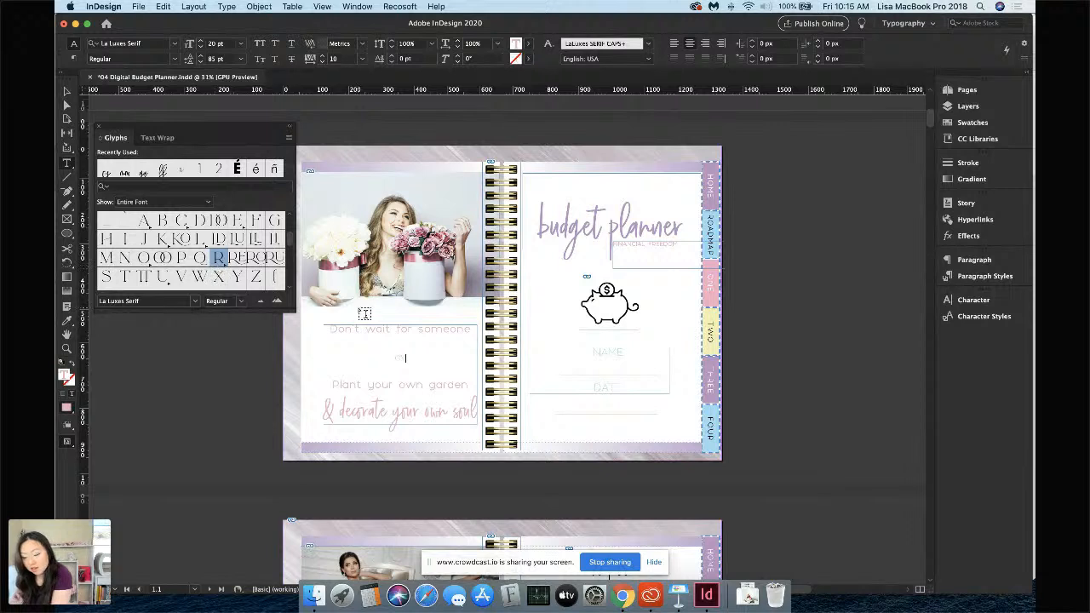
pyautogui.press('BackSpace')
pyautogui.press('BackSpace')
pyautogui.scroll(5, 165, 255)
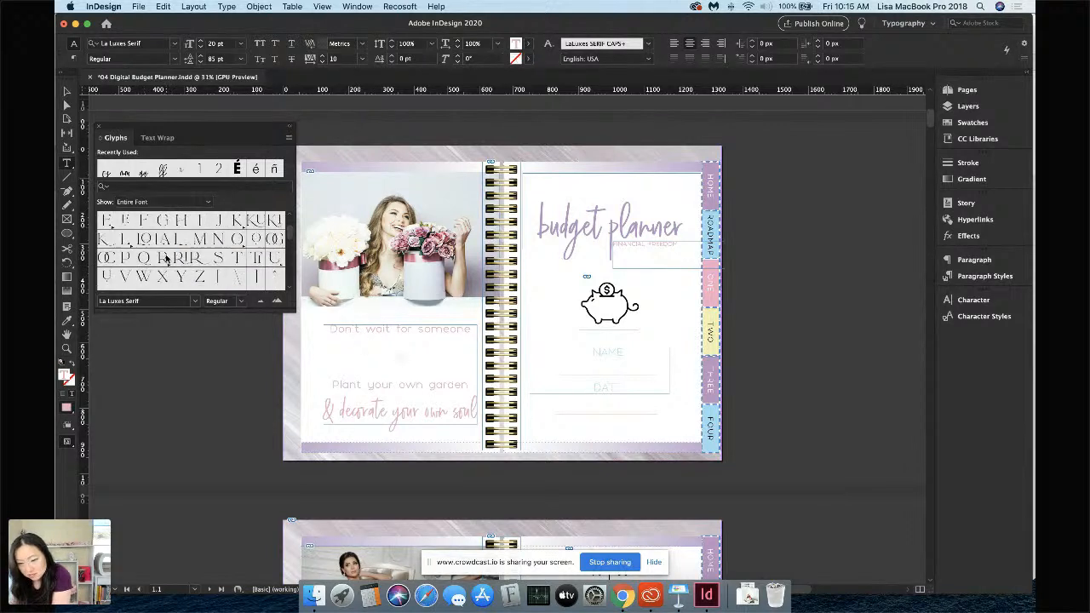
pyautogui.scroll(-3, 169, 260)
pyautogui.press('super+z')
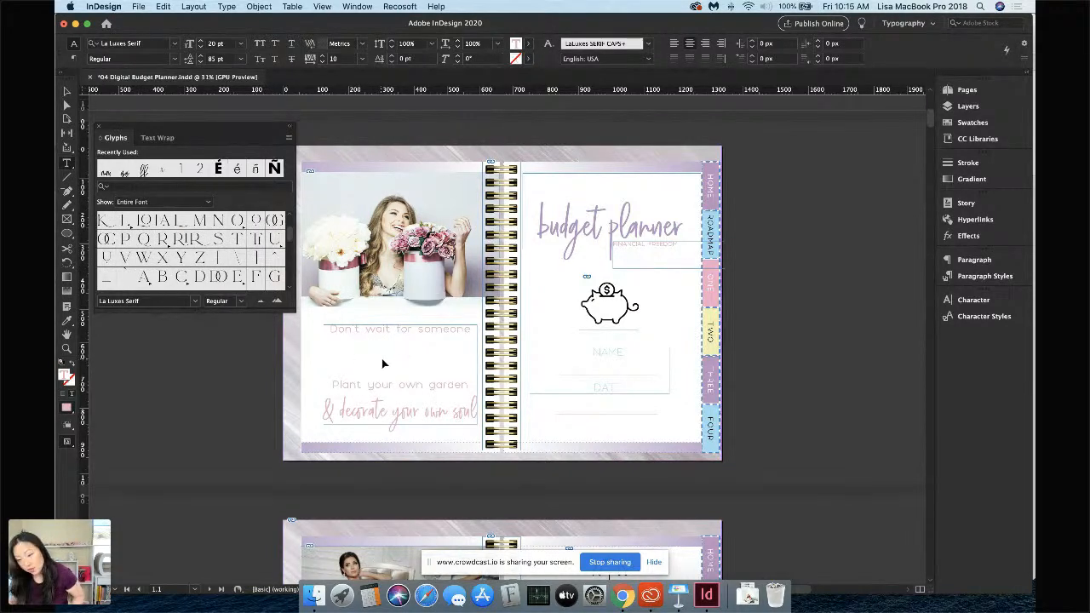
pyautogui.click(417, 367)
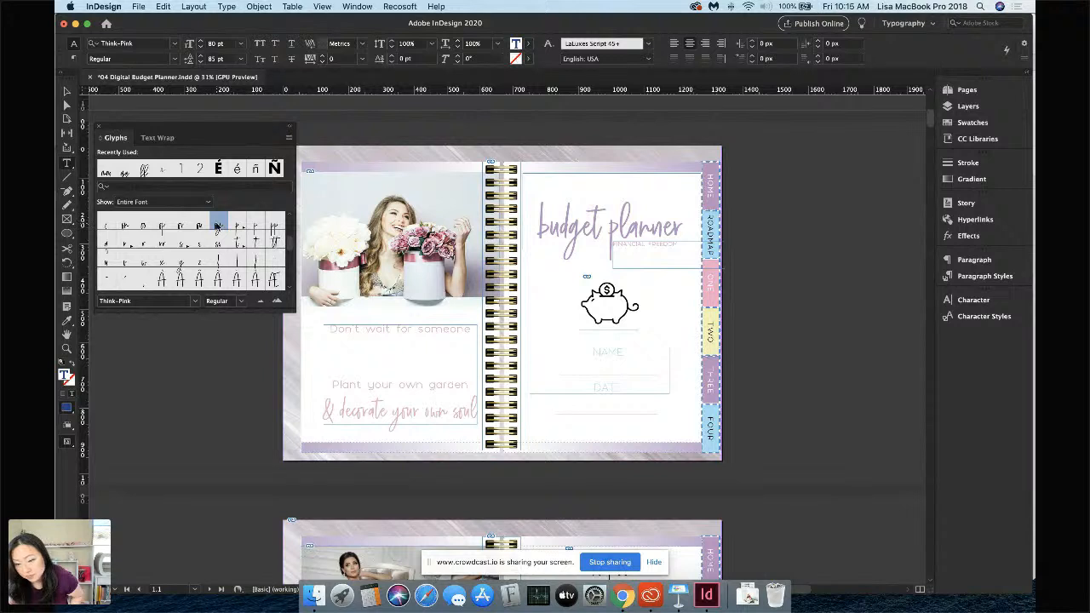
pyautogui.press('super+z')
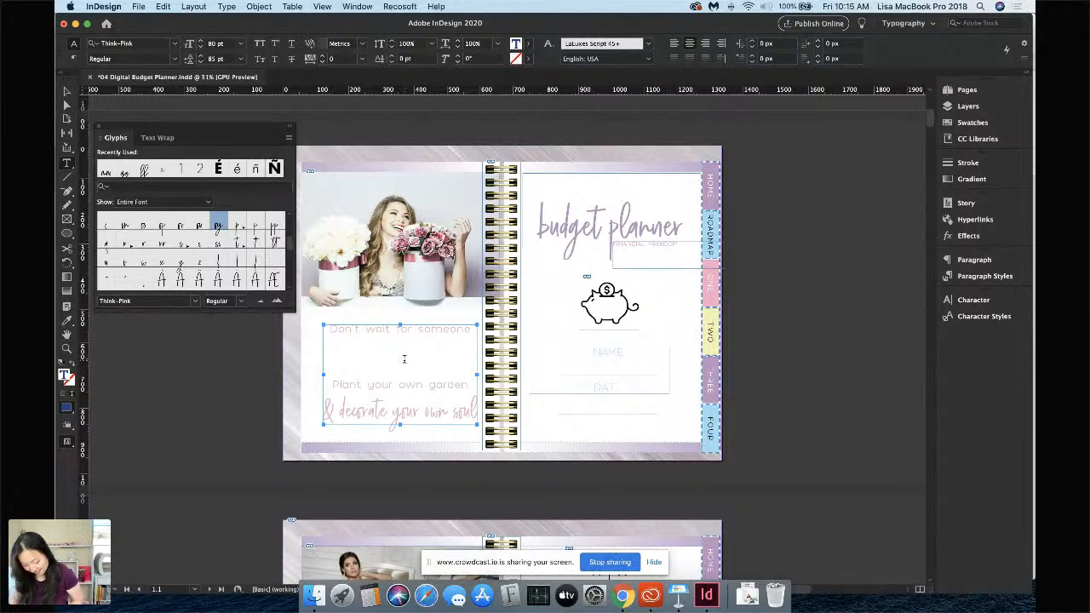
# Write "think pink" on the emptied quote line and append the oy, tt and pp ligature glyphs
pyautogui.write('think pink')
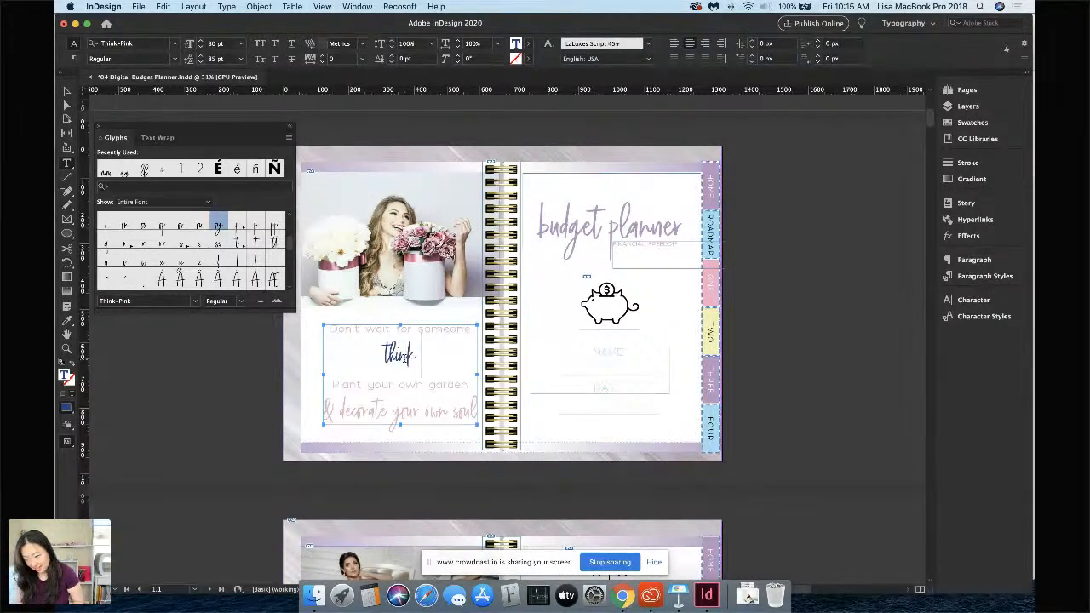
pyautogui.doubleClick(217, 226)
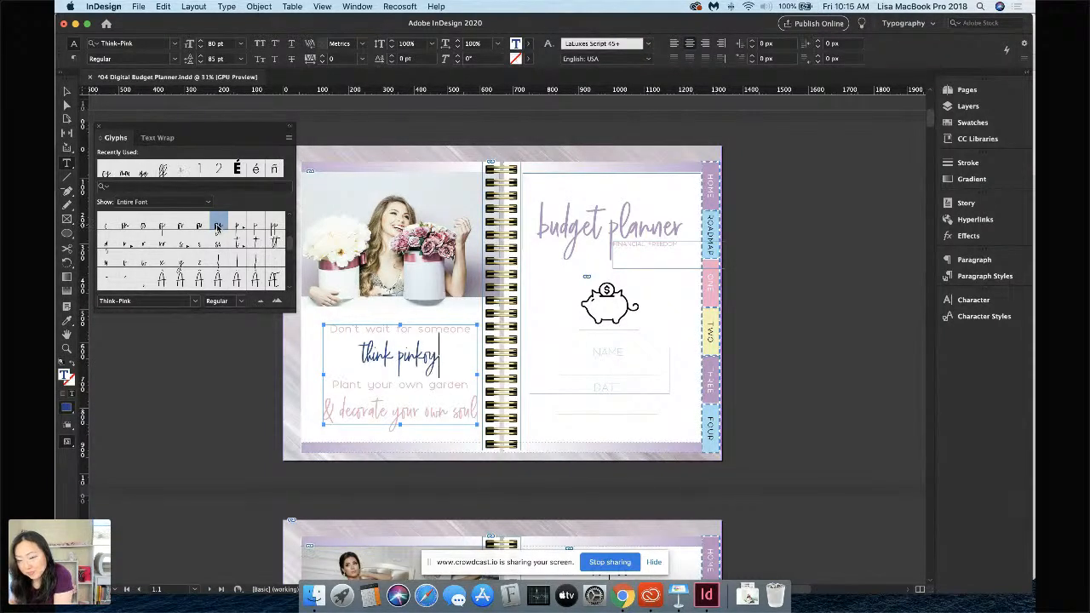
pyautogui.doubleClick(275, 241)
pyautogui.doubleClick(275, 226)
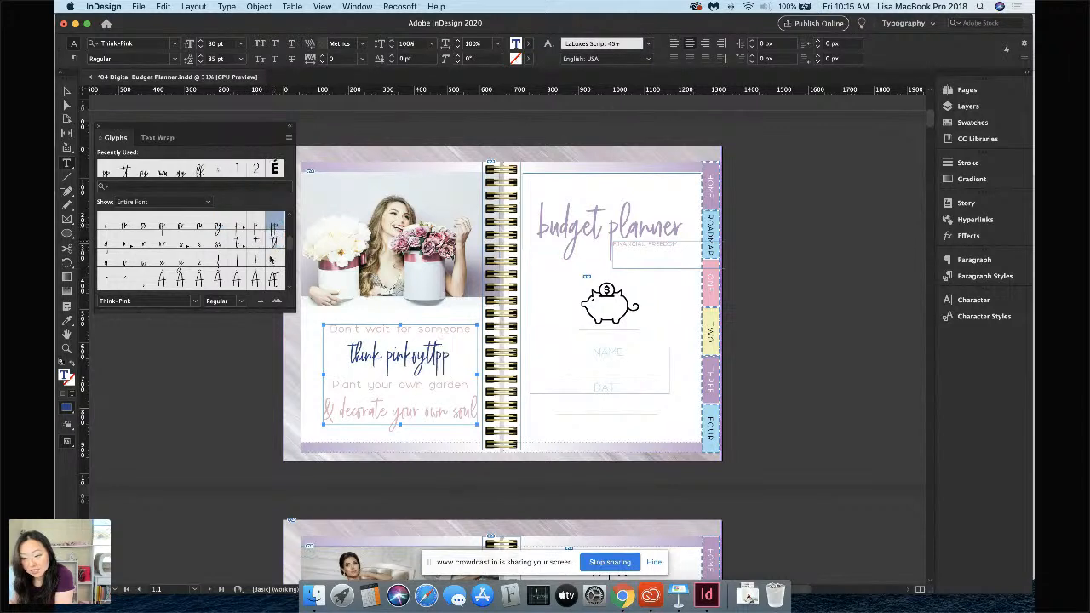
# Append the accented capital glyphs À, Å and Ã to the "think pink" line
pyautogui.scroll(-1, 213, 256)
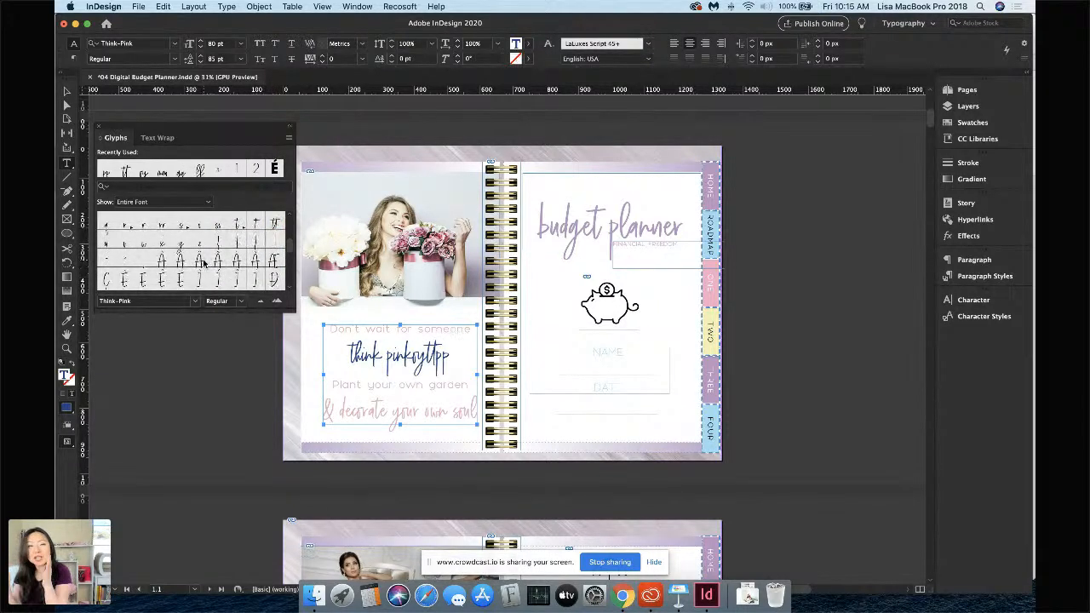
pyautogui.click(160, 262)
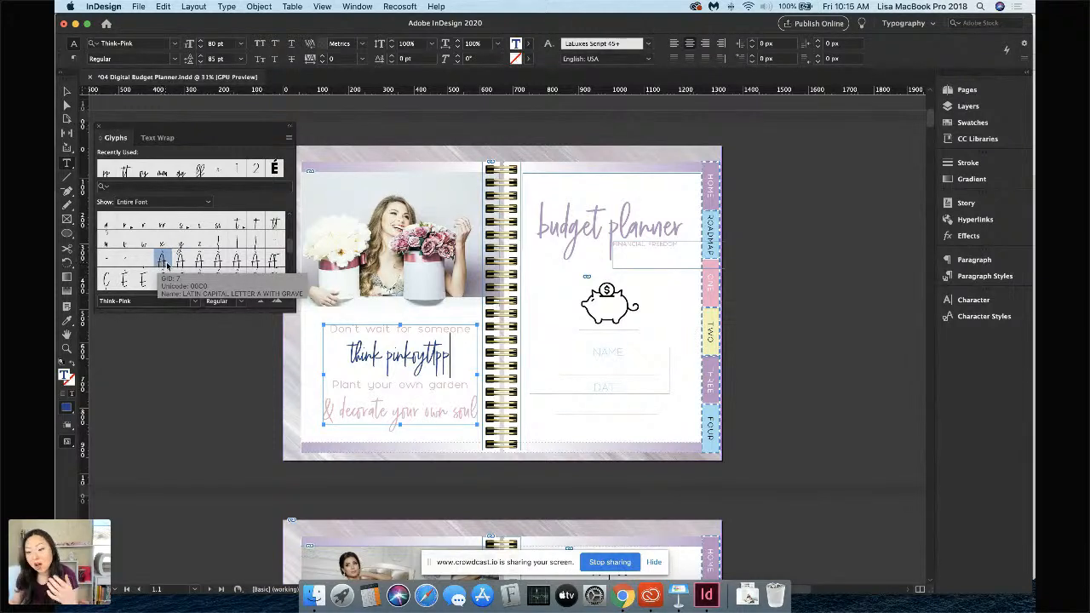
pyautogui.doubleClick(164, 262)
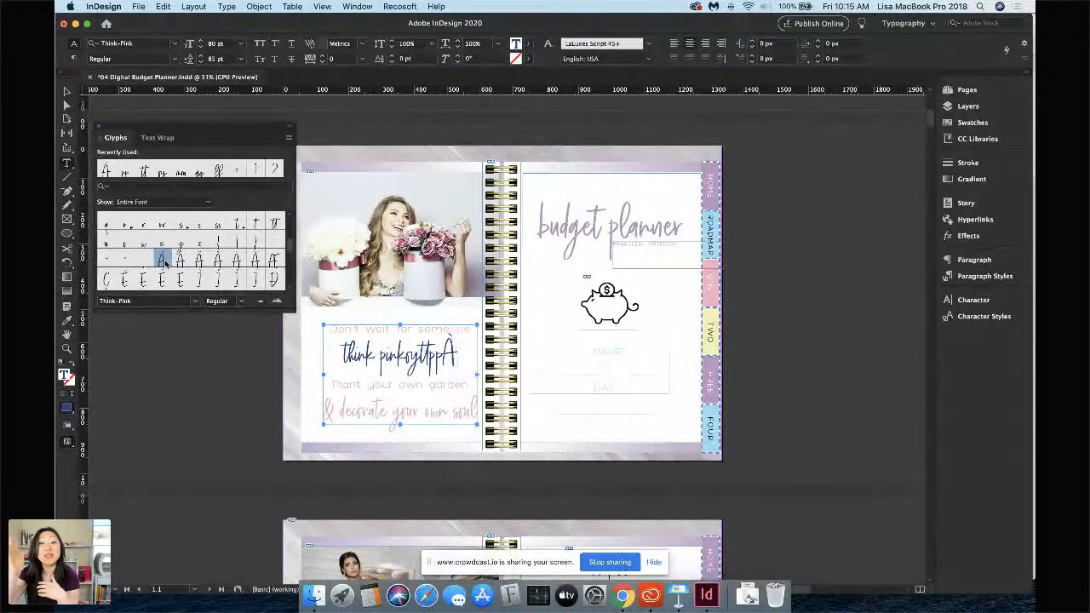
pyautogui.doubleClick(252, 261)
pyautogui.doubleClick(218, 260)
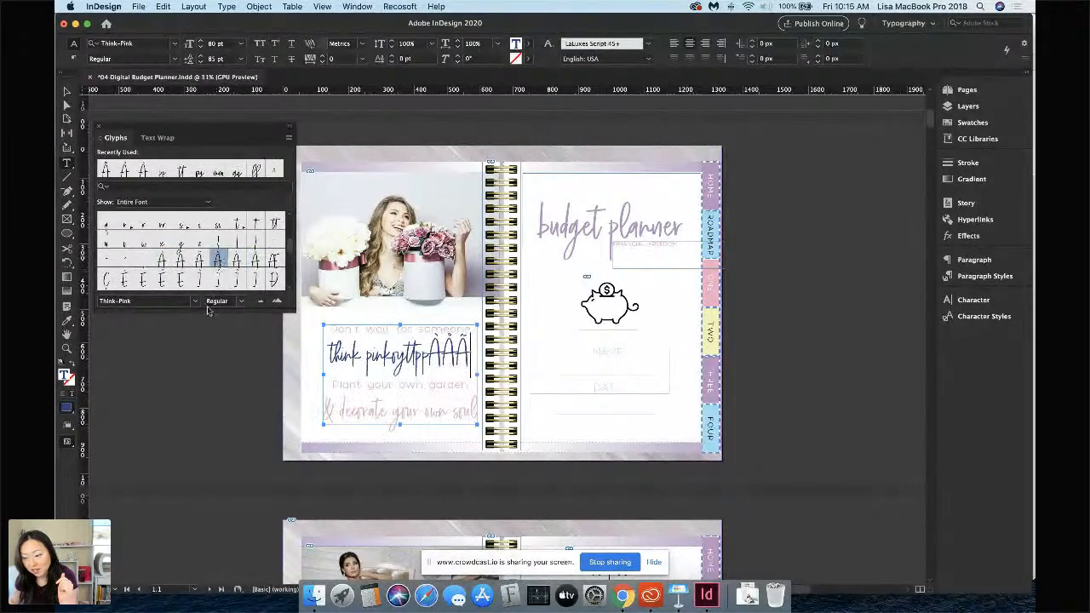
# Add the glyphs Õ, ß, ê and é to the end of the blue script text
pyautogui.scroll(-5, 184, 281)
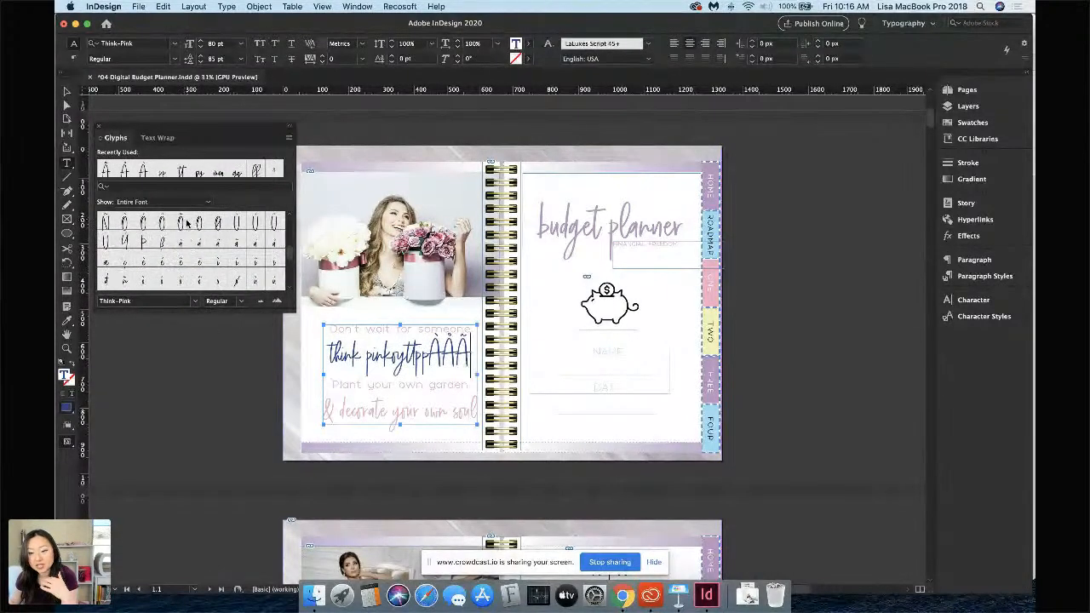
pyautogui.doubleClick(184, 223)
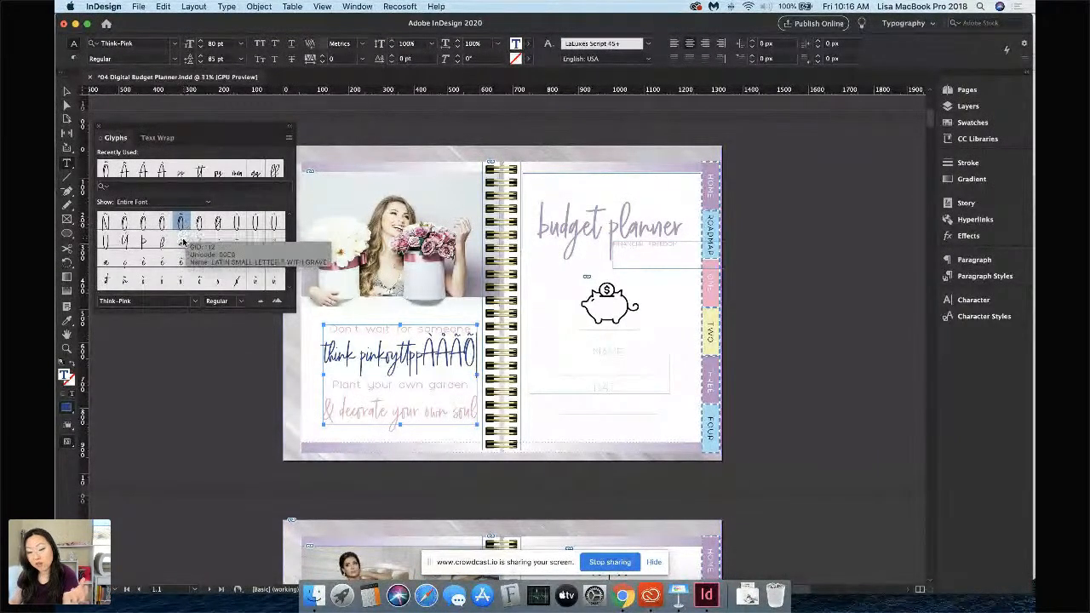
pyautogui.doubleClick(160, 246)
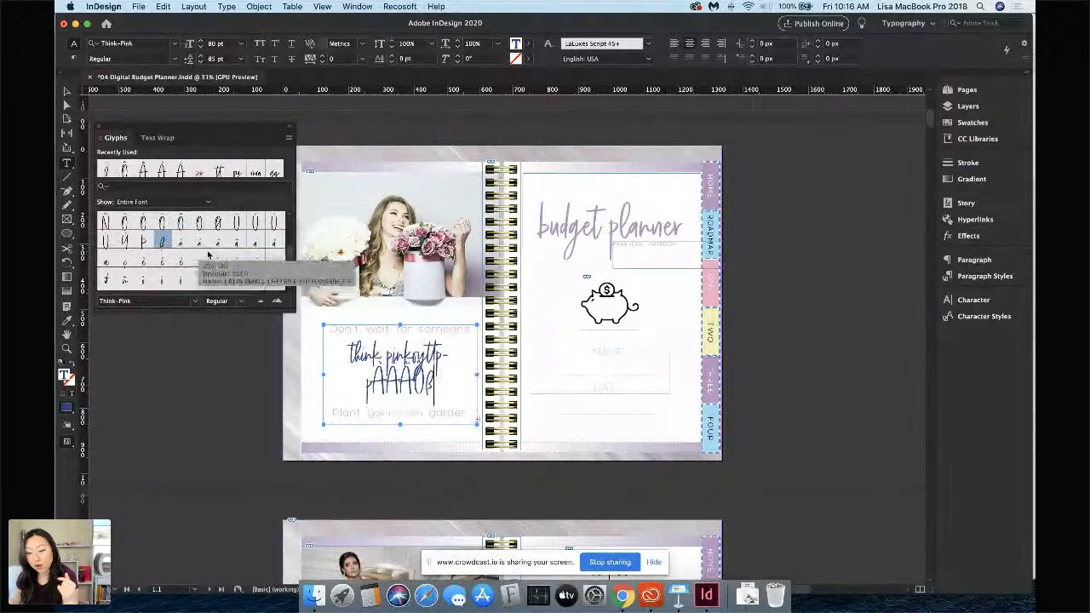
pyautogui.doubleClick(180, 260)
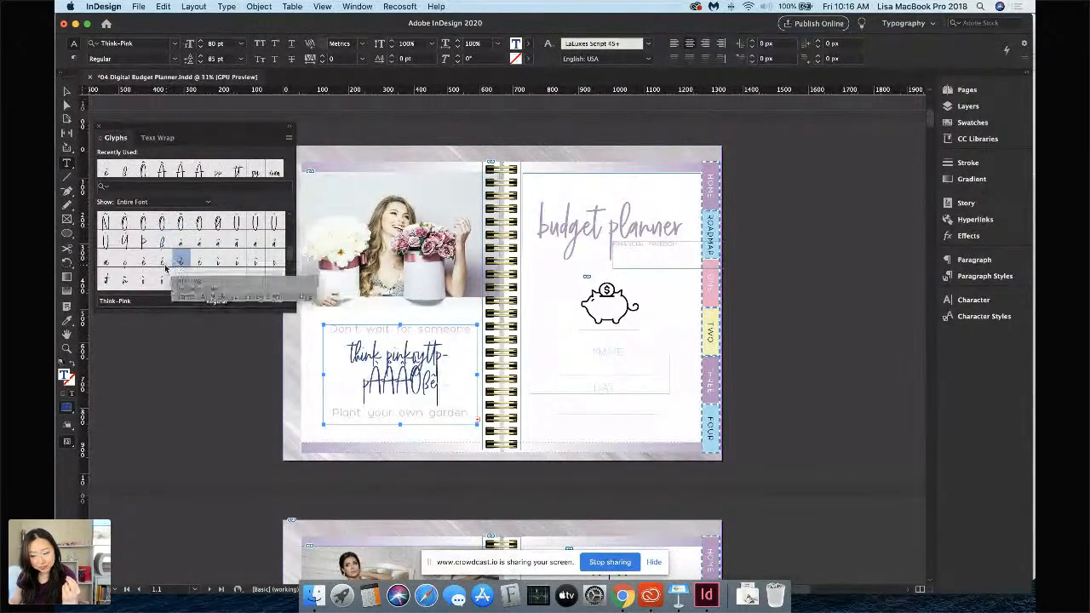
pyautogui.doubleClick(163, 261)
pyautogui.scroll(5, 194, 280)
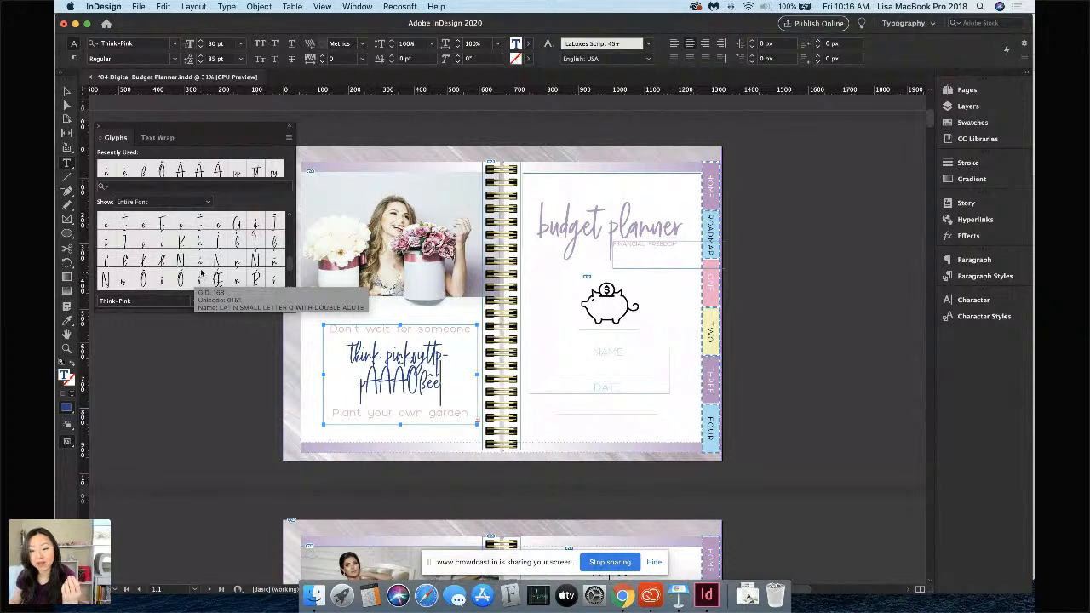
# Append the font's accented l, R, U, t and Y glyphs to the end of the blue script text
pyautogui.doubleClick(161, 260)
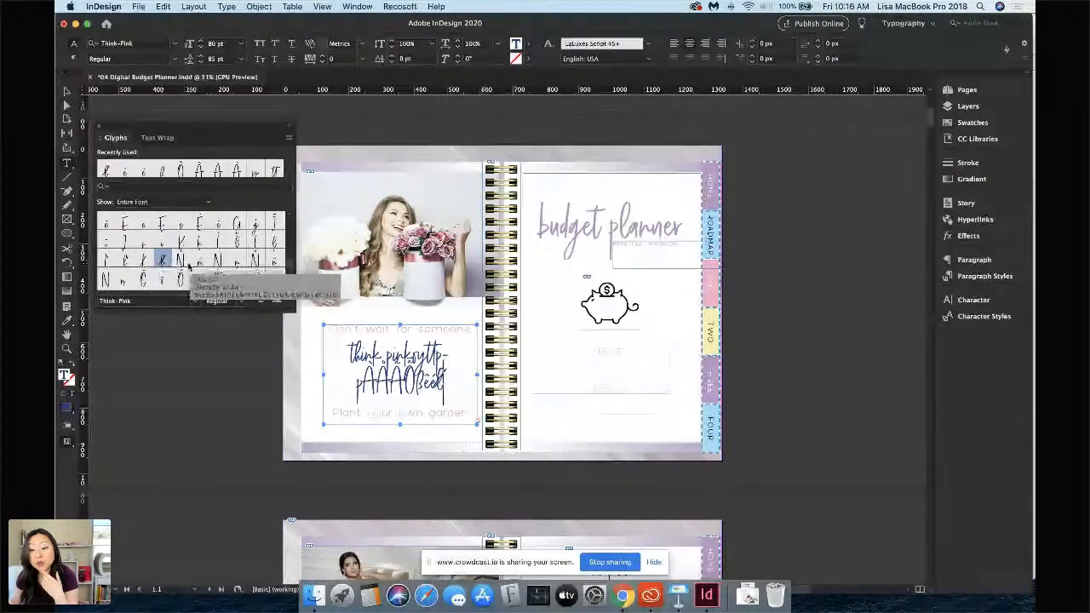
pyautogui.scroll(-3, 147, 272)
pyautogui.doubleClick(143, 241)
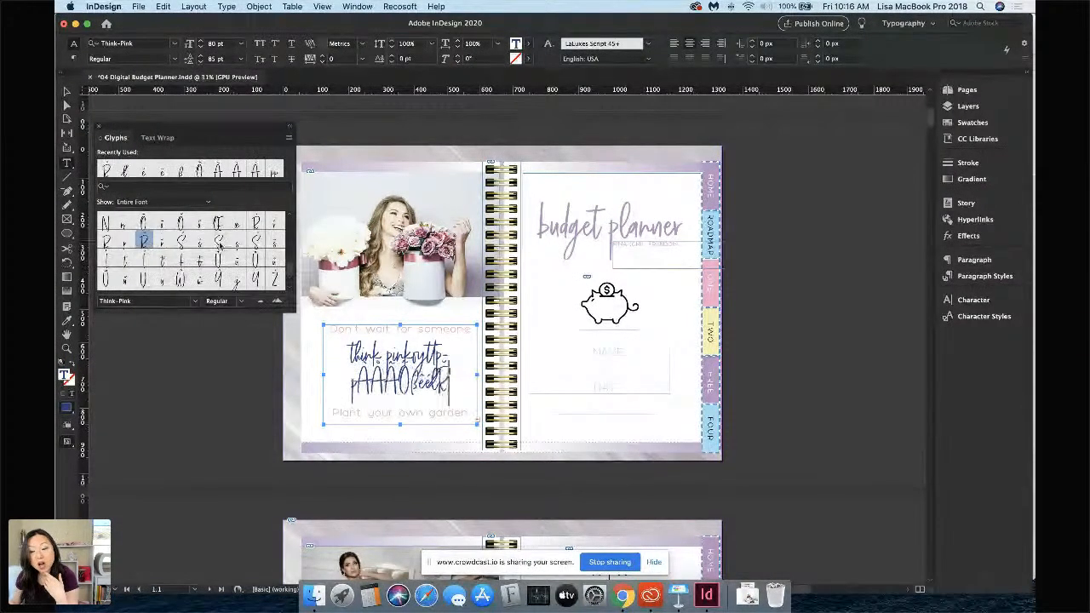
pyautogui.doubleClick(217, 260)
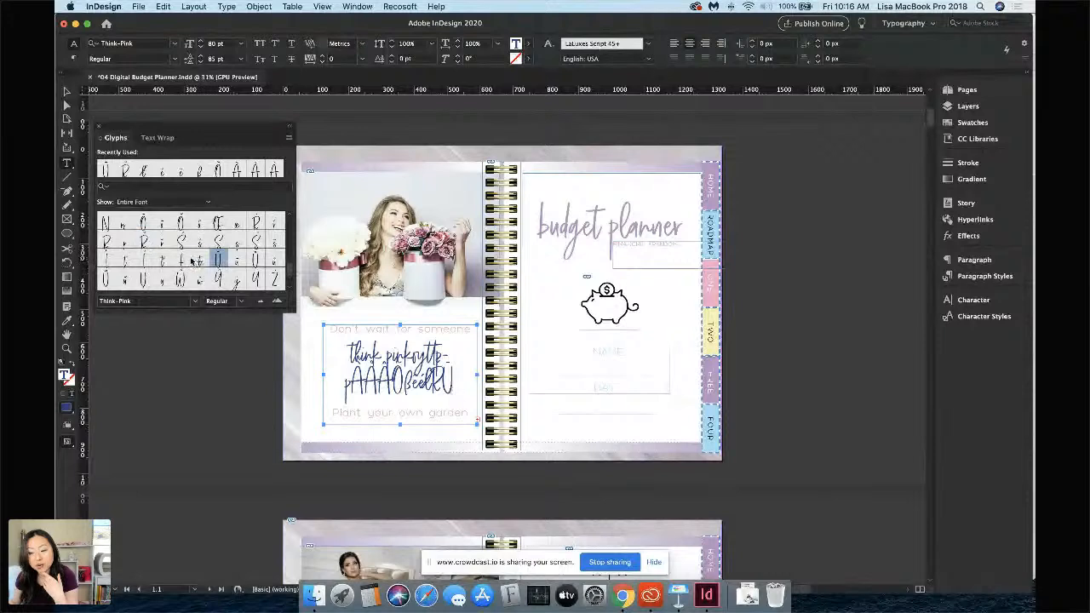
pyautogui.doubleClick(195, 259)
pyautogui.scroll(-3, 223, 260)
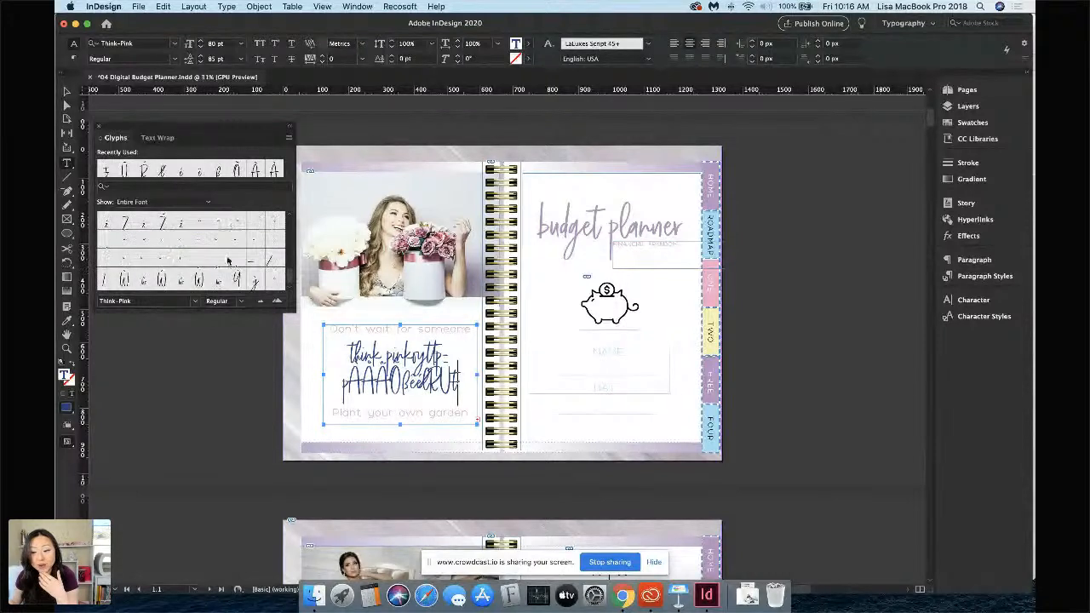
pyautogui.scroll(-1, 228, 260)
pyautogui.doubleClick(238, 280)
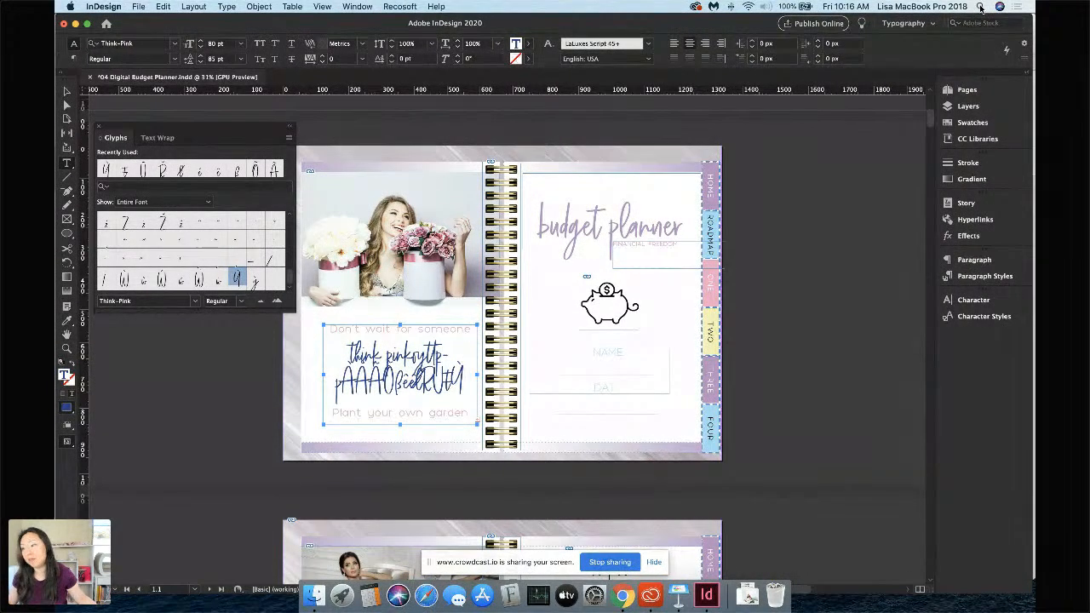
# Find Font Book with a system search and open it
pyautogui.click(980, 6)
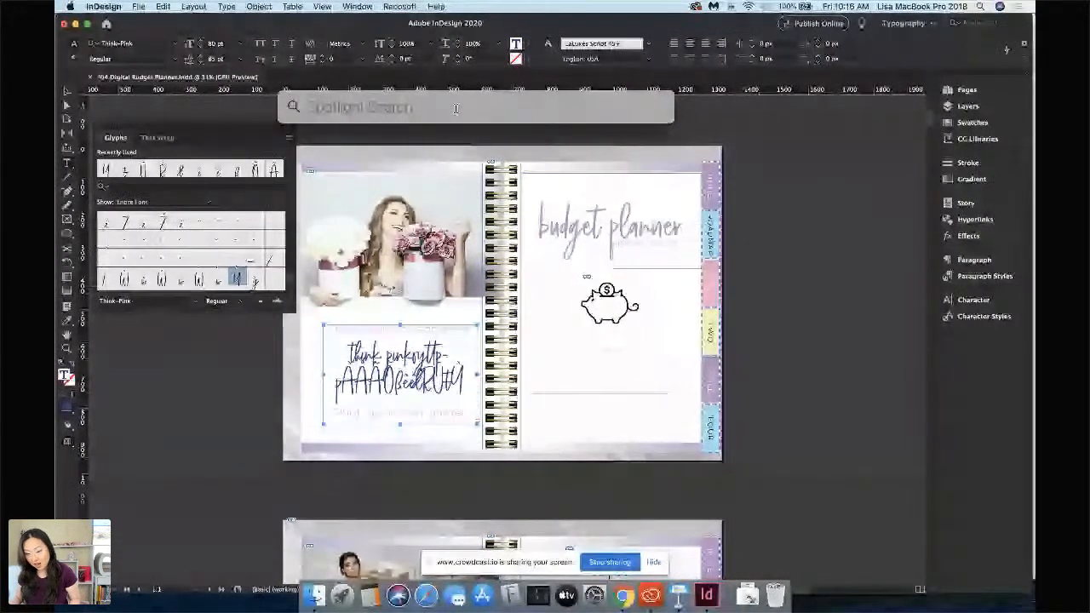
pyautogui.write('font Book')
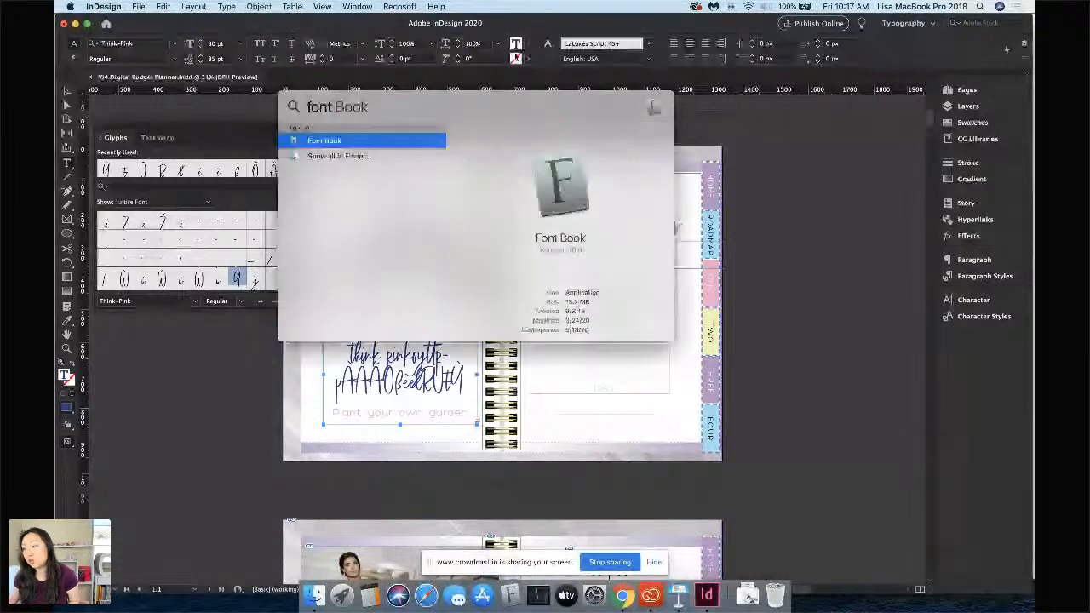
pyautogui.doubleClick(347, 143)
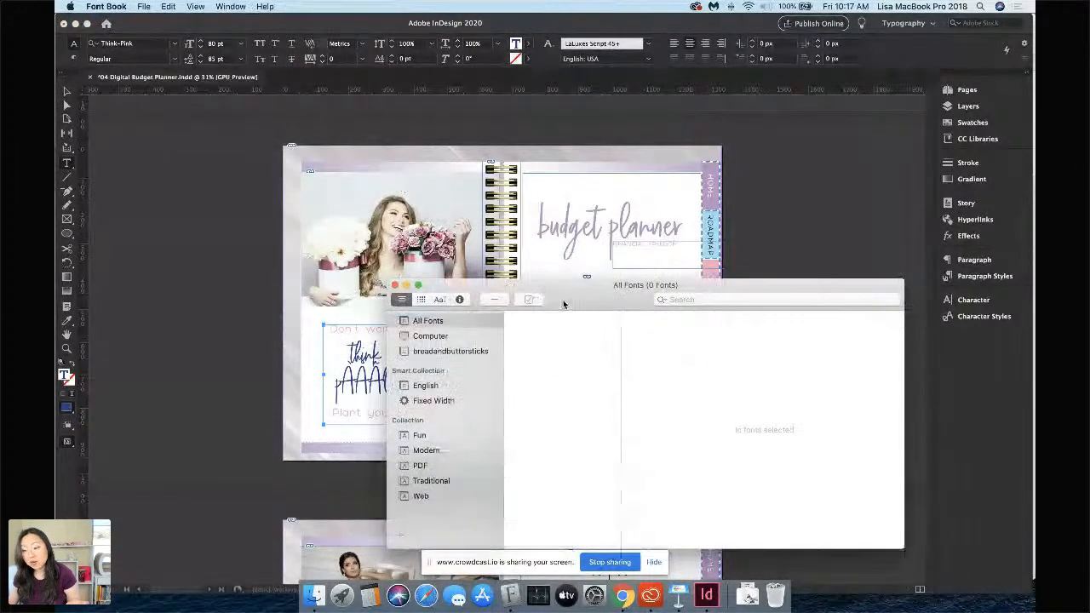
# Preview the BodoniFLF styles among the user fonts and look through the remaining user-installed fonts
pyautogui.click(339, 214)
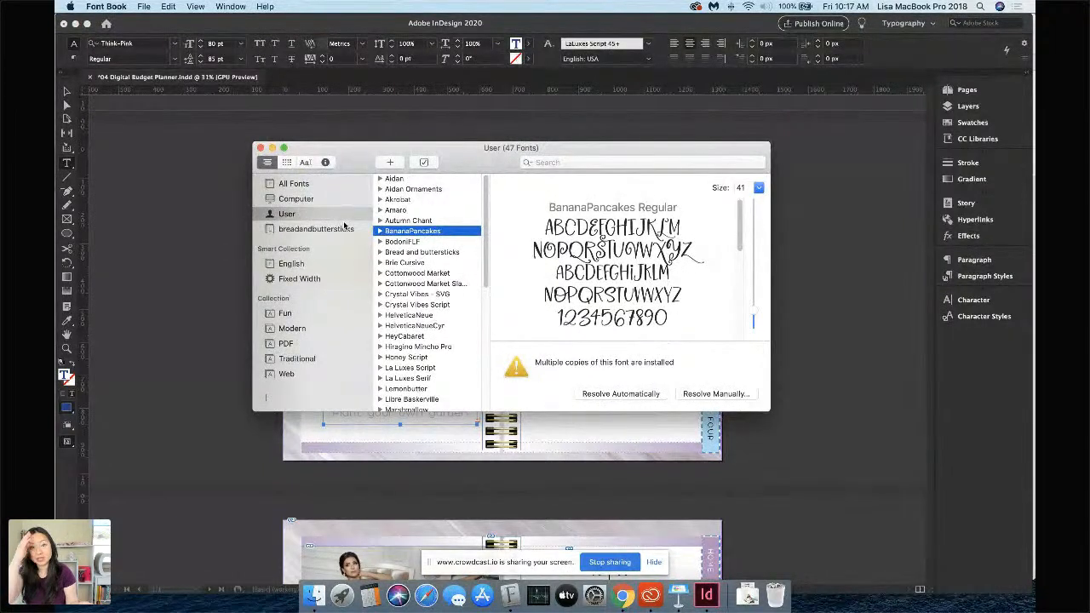
pyautogui.scroll(-3, 599, 272)
pyautogui.scroll(3, 599, 272)
pyautogui.click(407, 242)
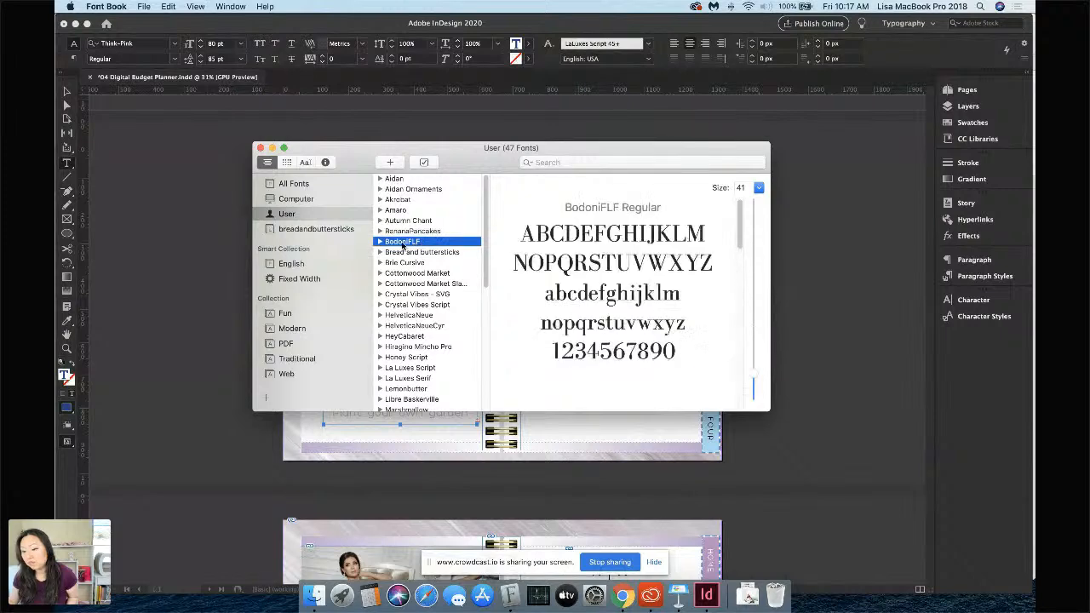
pyautogui.scroll(-5, 615, 281)
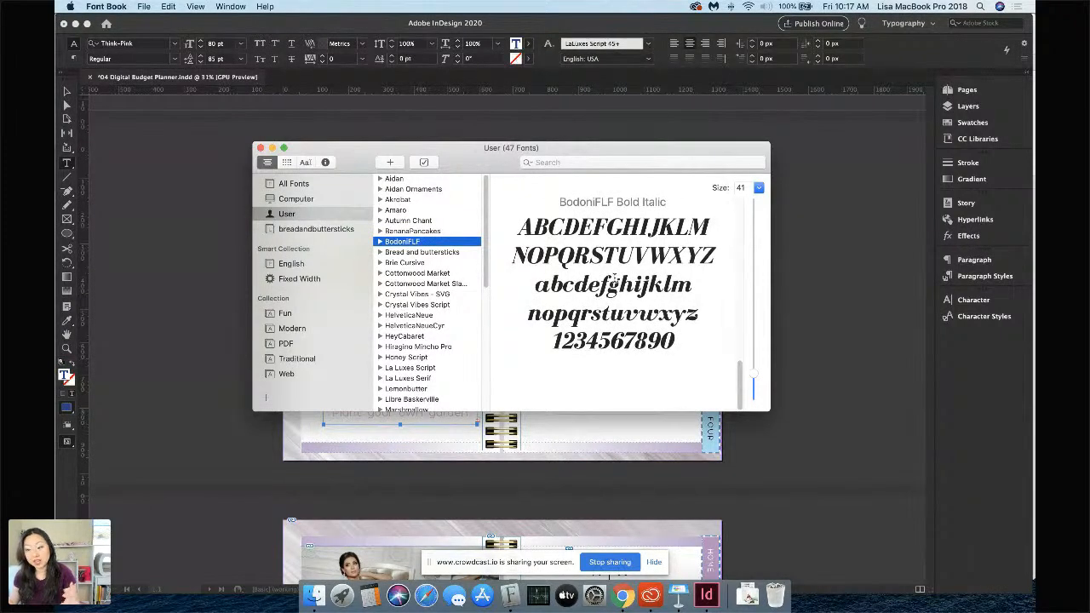
pyautogui.scroll(-5, 401, 256)
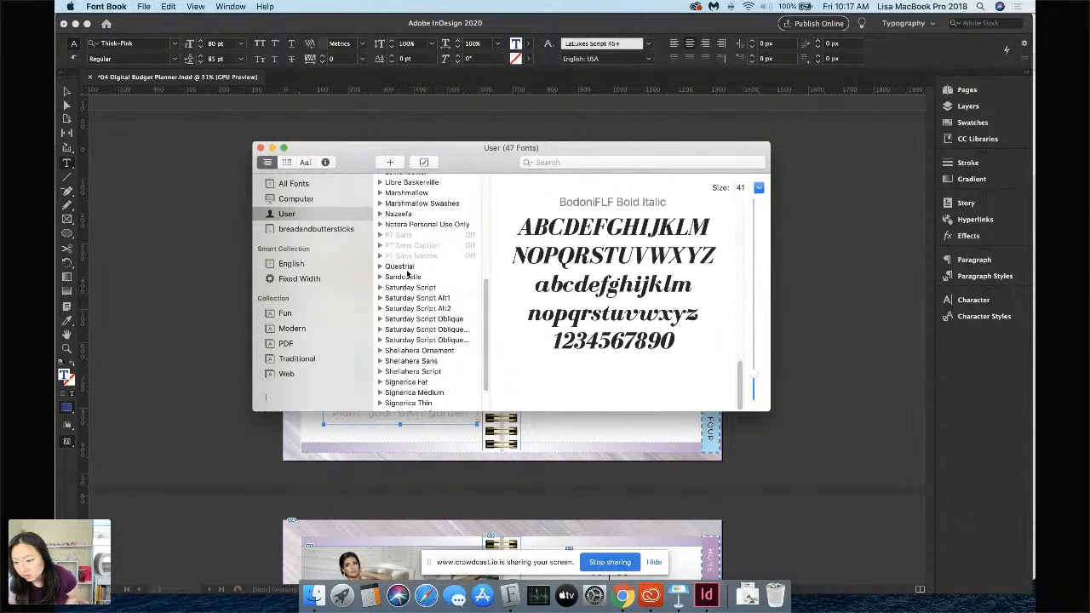
# Find the Neutraface Text family among the computer's fonts, expand it and preview its Book style
pyautogui.click(303, 201)
pyautogui.scroll(-10, 442, 256)
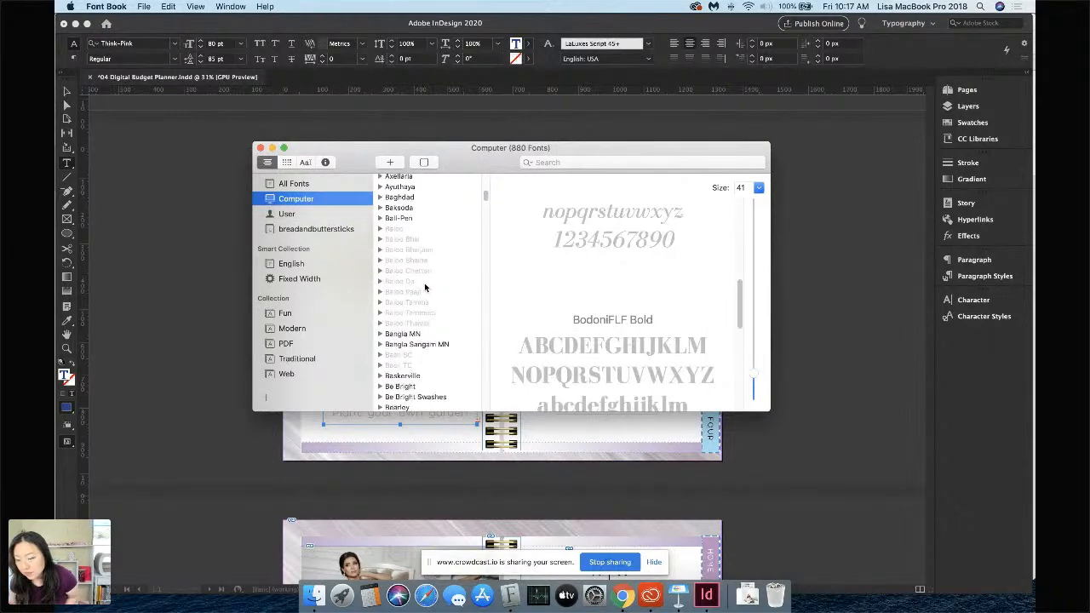
pyautogui.moveTo(486, 214); pyautogui.dragTo(478, 314)
pyautogui.scroll(-5, 460, 319)
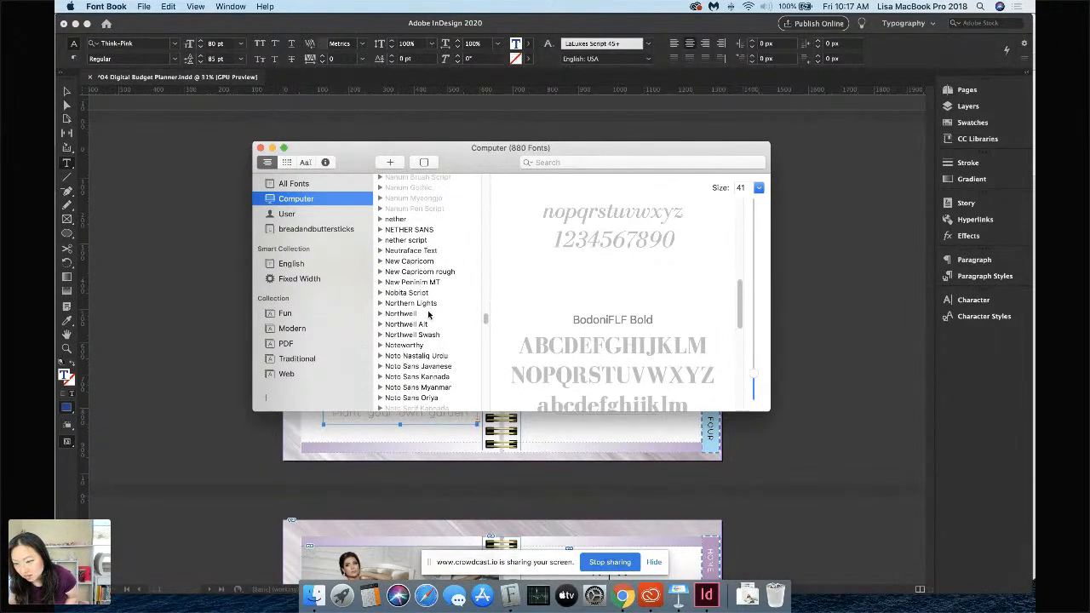
pyautogui.click(381, 250)
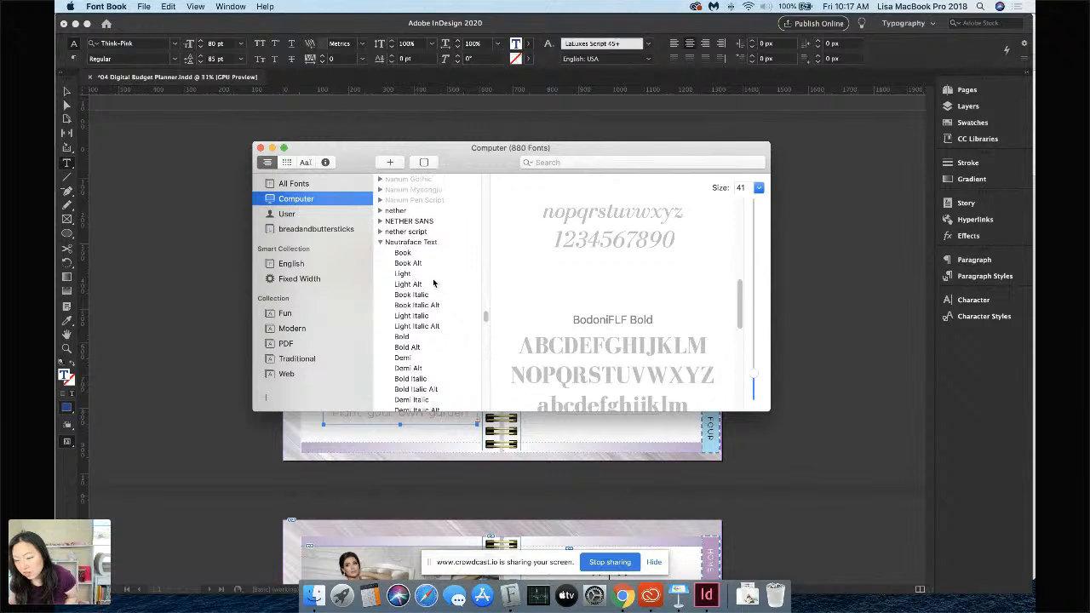
pyautogui.click(411, 243)
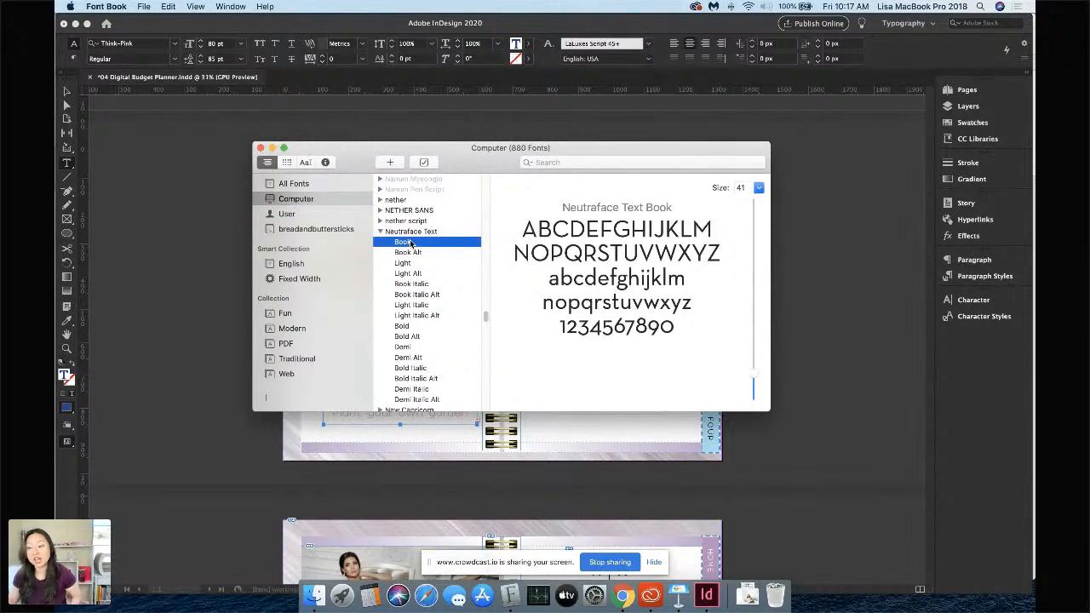
# Preview the Neutraface Text styles one after another, from Book Alt down to Demi Italic Alt
pyautogui.click(412, 253)
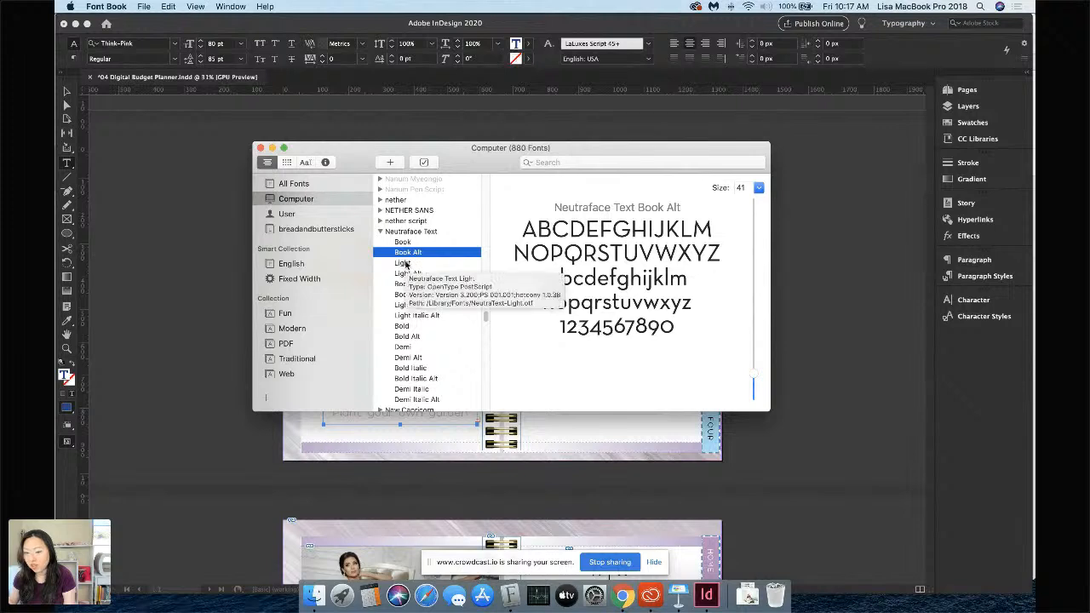
pyautogui.click(406, 264)
pyautogui.click(411, 274)
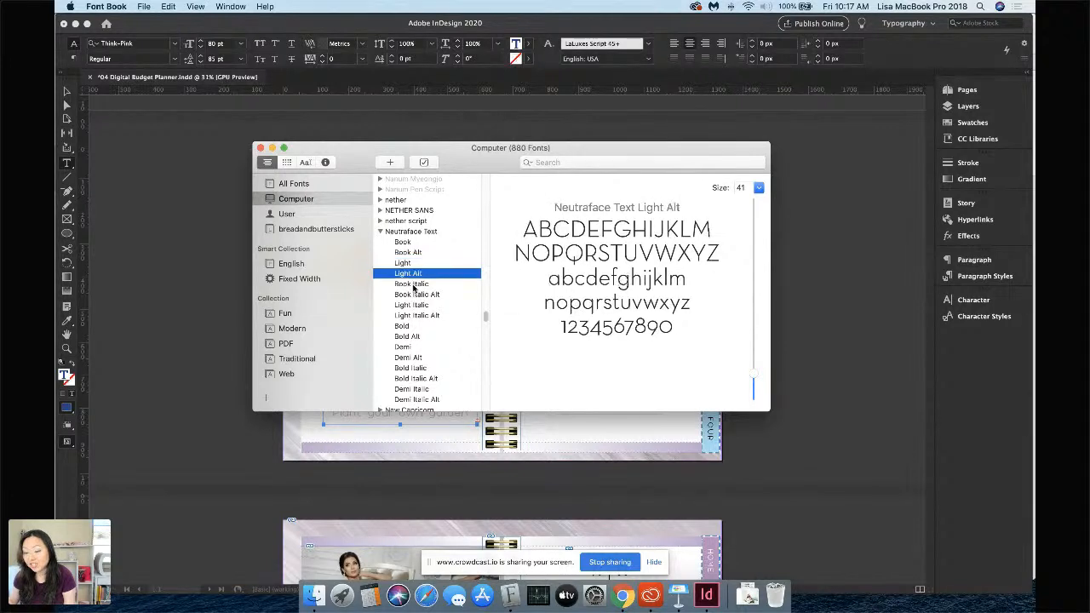
pyautogui.click(414, 283)
pyautogui.click(419, 295)
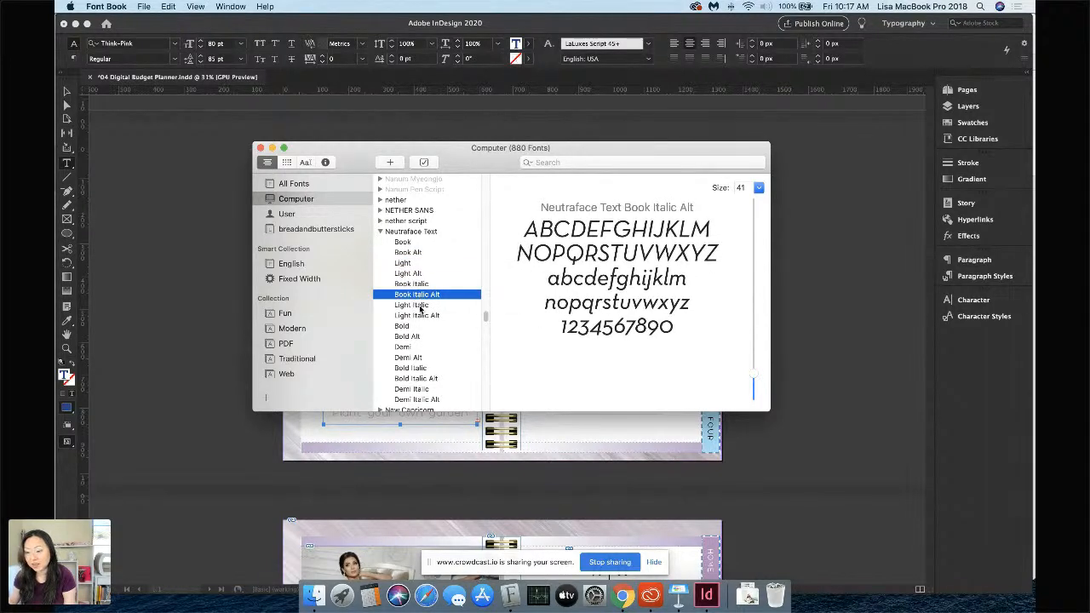
pyautogui.click(421, 306)
pyautogui.click(426, 316)
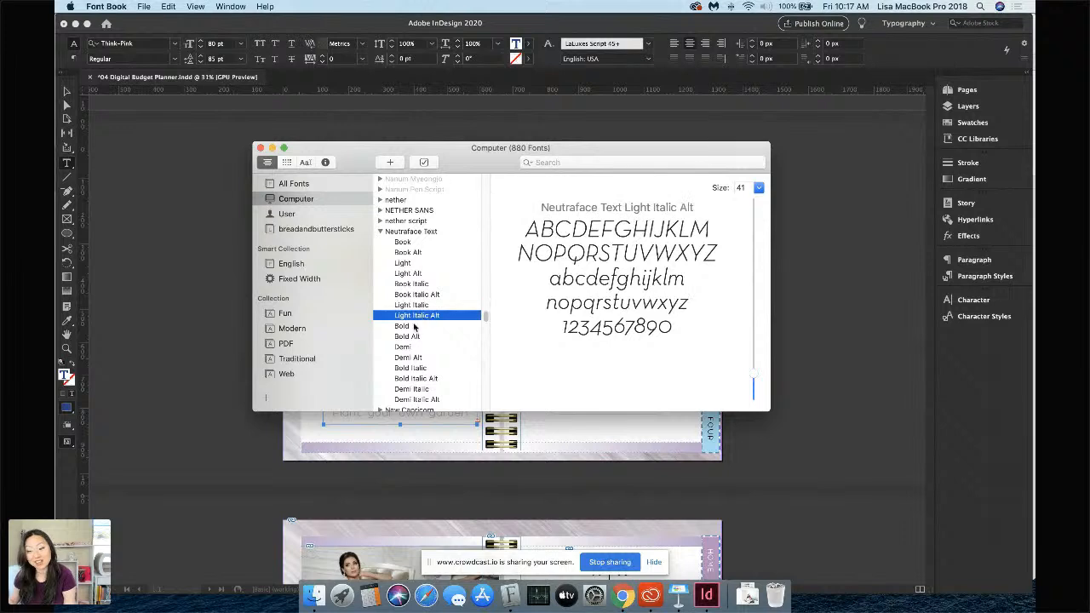
pyautogui.click(412, 327)
pyautogui.click(411, 338)
pyautogui.click(409, 348)
pyautogui.click(410, 358)
pyautogui.click(412, 368)
pyautogui.click(417, 378)
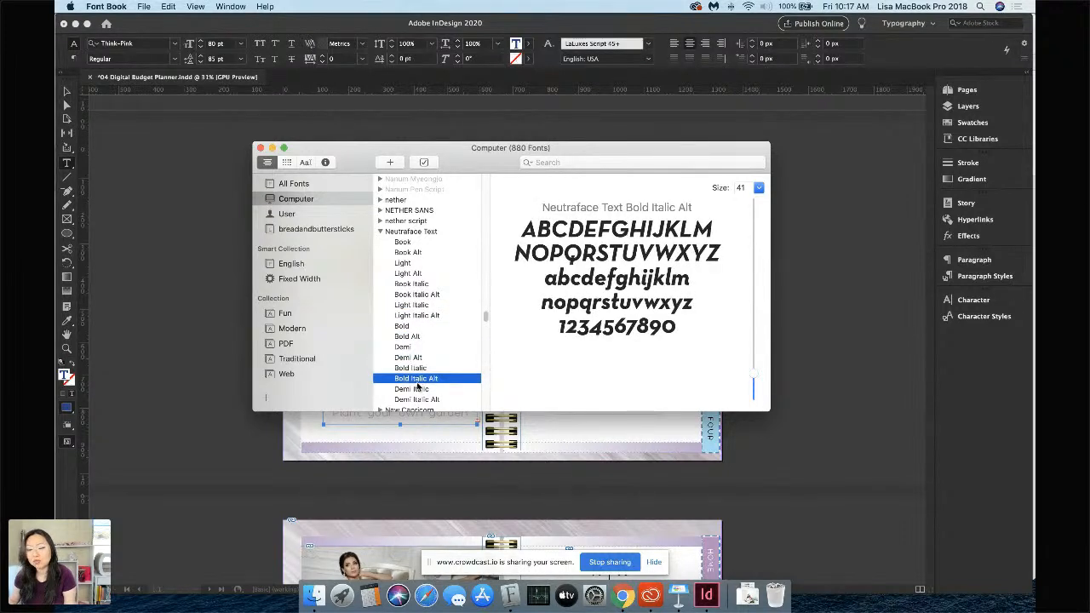
pyautogui.scroll(-2, 415, 383)
pyautogui.click(417, 372)
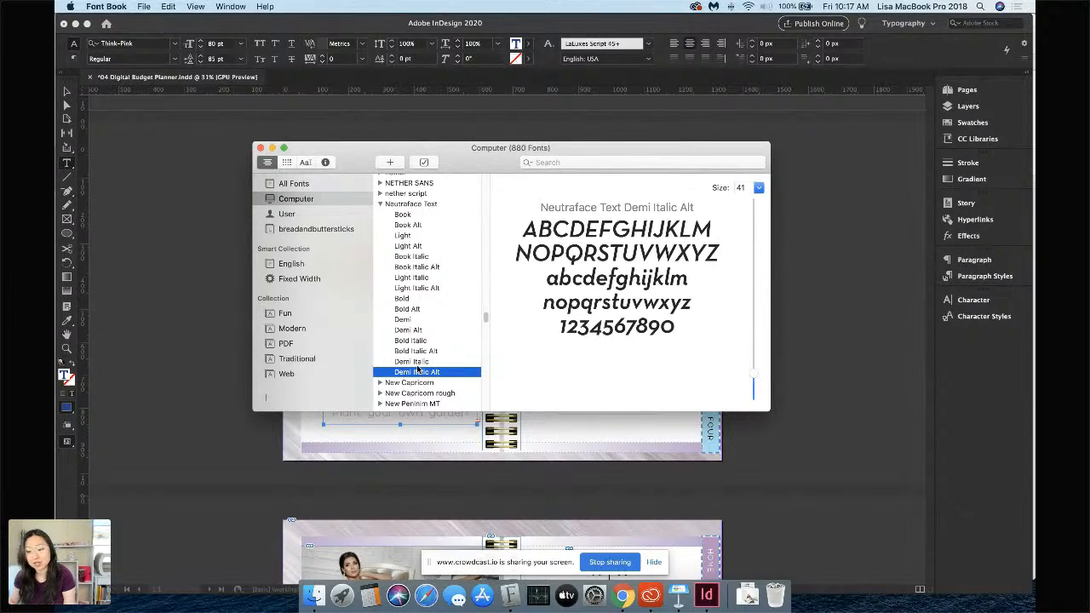
# Compare the Neutraface Text styles again in reverse, from Demi Italic back up to Book
pyautogui.click(419, 360)
pyautogui.click(419, 351)
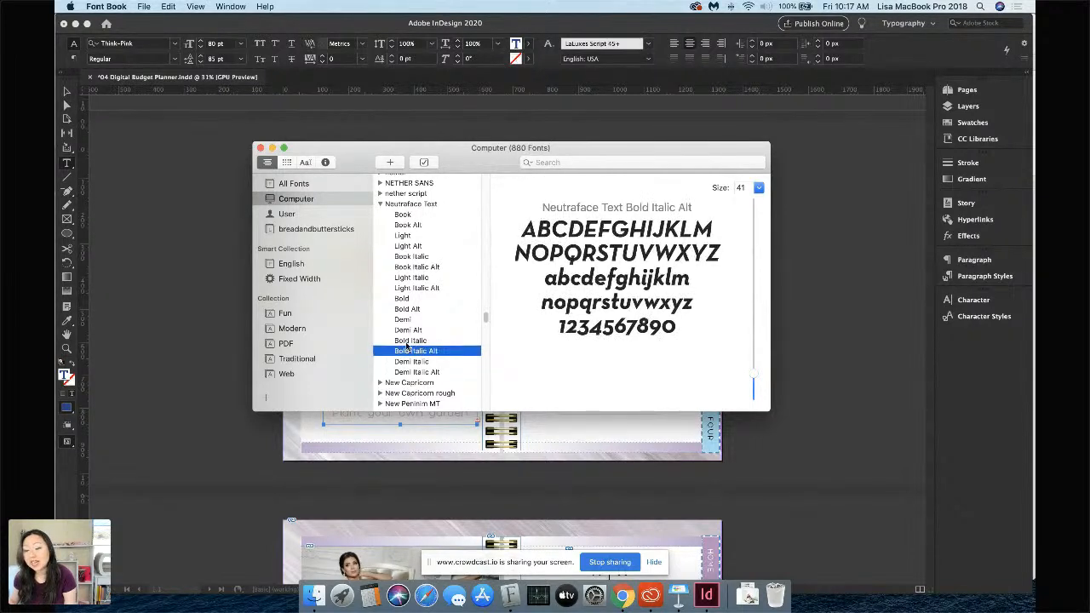
pyautogui.click(410, 342)
pyautogui.click(408, 331)
pyautogui.click(408, 319)
pyautogui.click(410, 266)
pyautogui.click(410, 256)
pyautogui.click(408, 236)
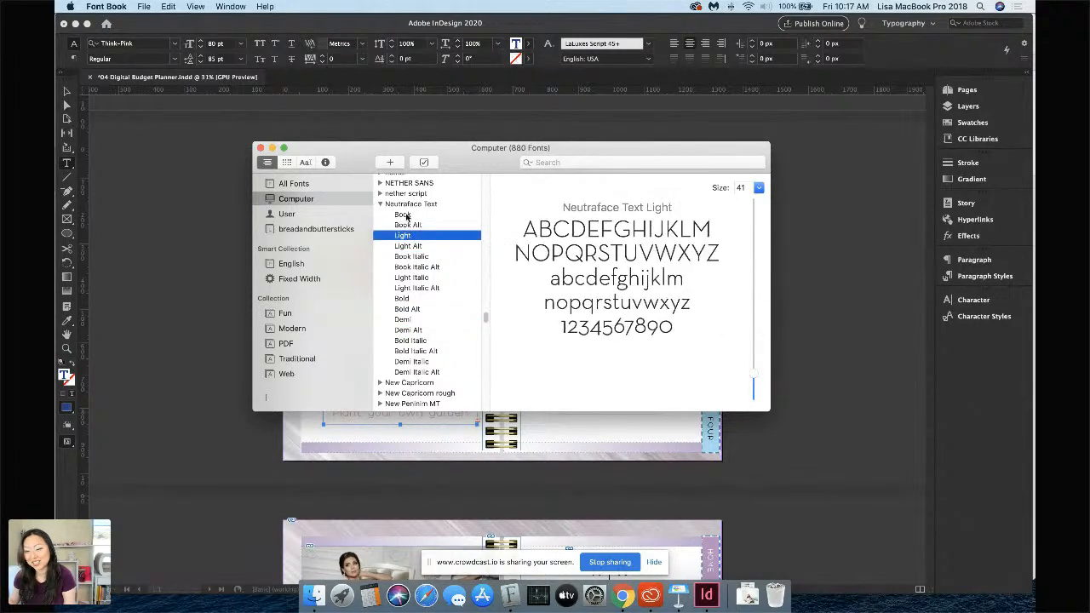
pyautogui.click(408, 216)
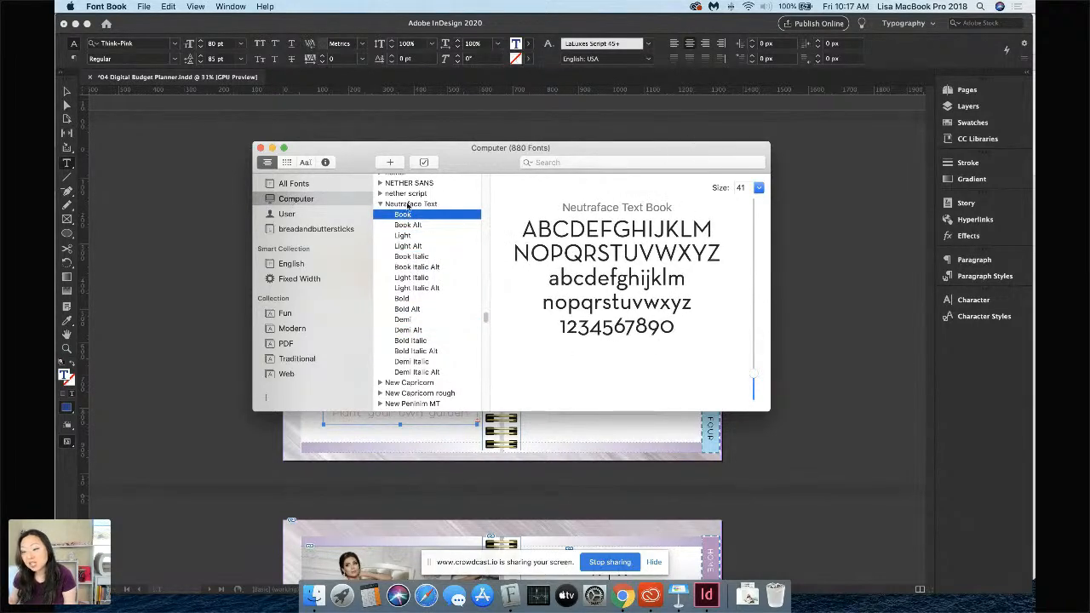
# Return to InDesign, close the Glyphs window and color the "Don't wait for someone" line black
pyautogui.click(193, 229)
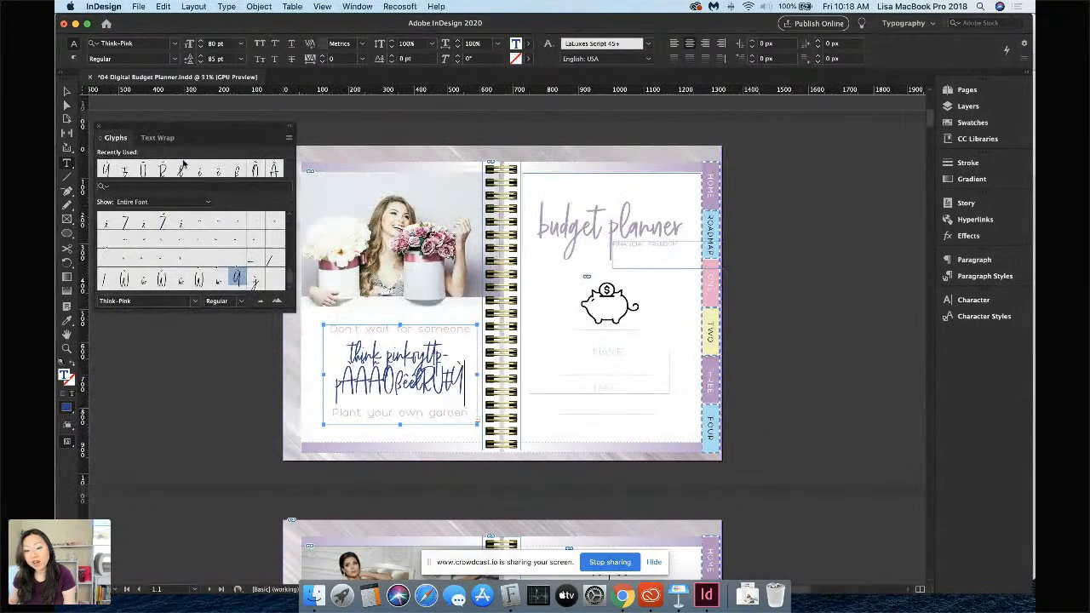
pyautogui.click(99, 126)
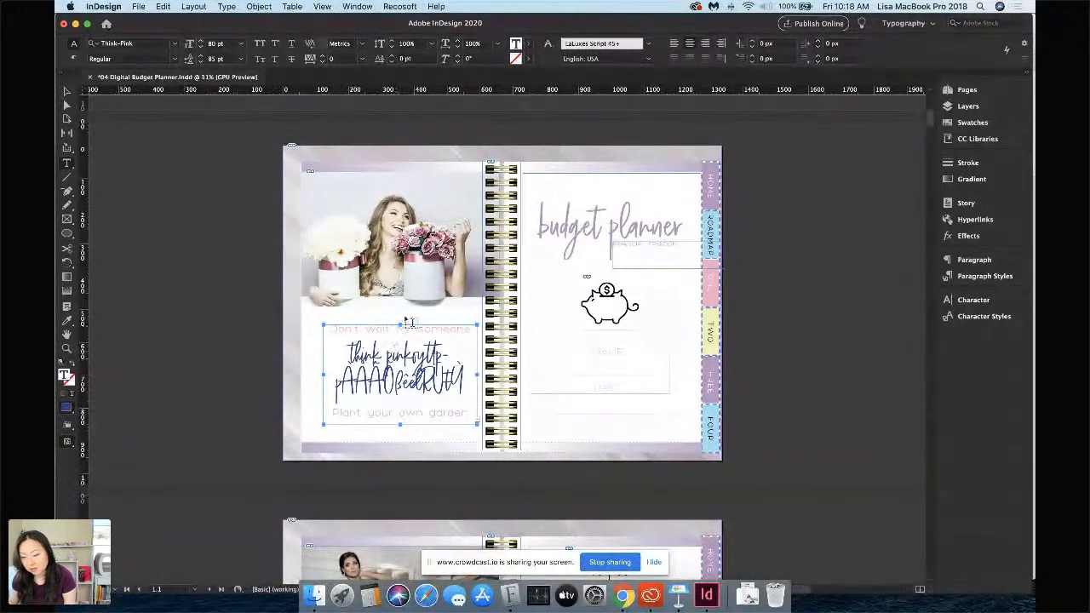
pyautogui.moveTo(469, 328); pyautogui.dragTo(313, 324)
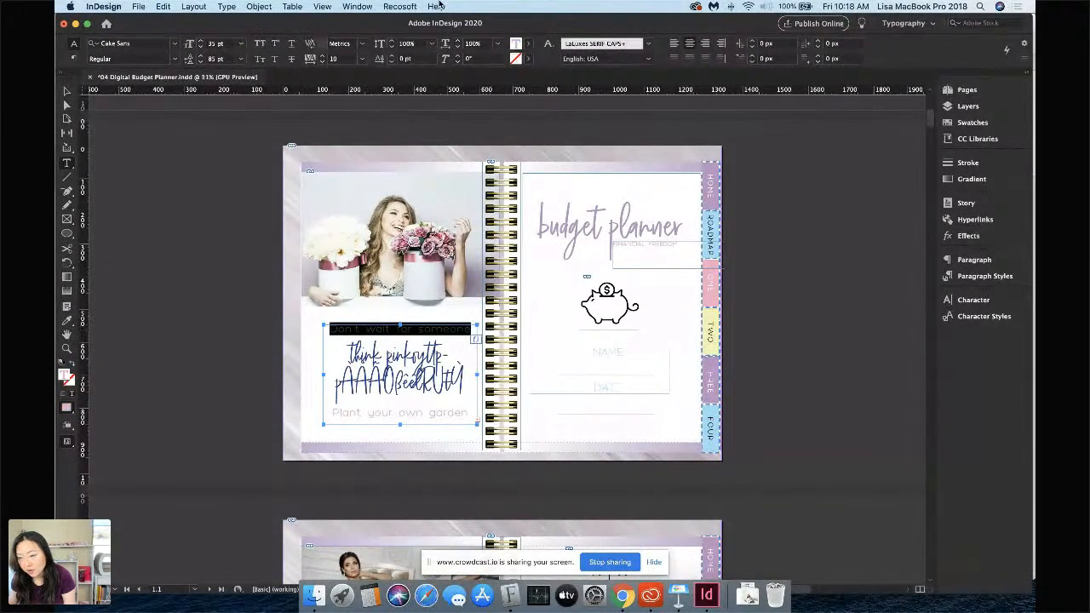
pyautogui.click(529, 43)
pyautogui.click(430, 143)
pyautogui.click(461, 327)
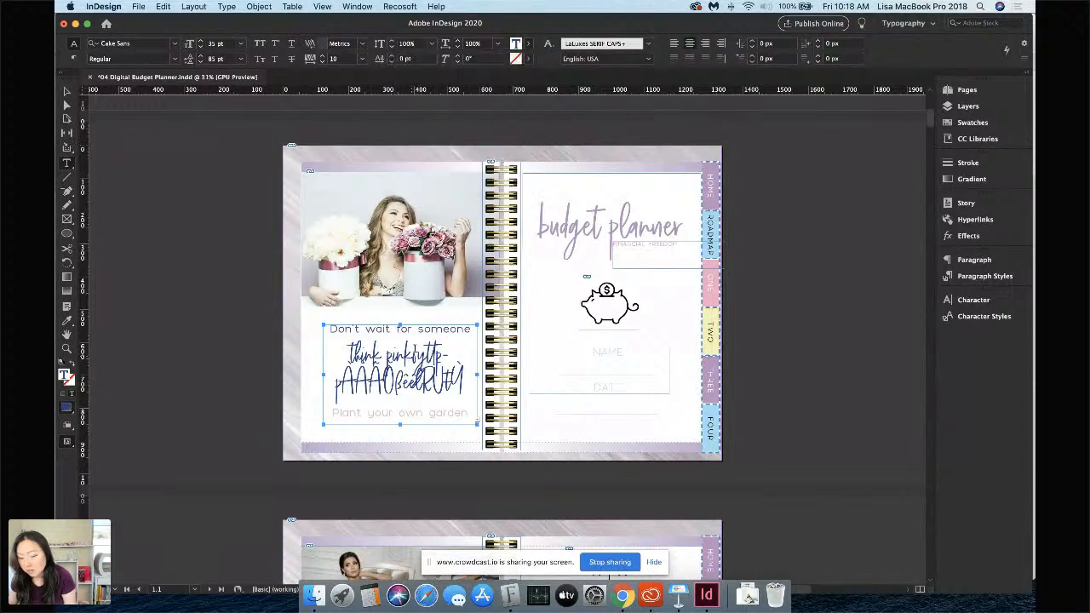
# Set the font of the "Don't wait for someone" line to Neutraface Text Book
pyautogui.tripleClick(466, 328)
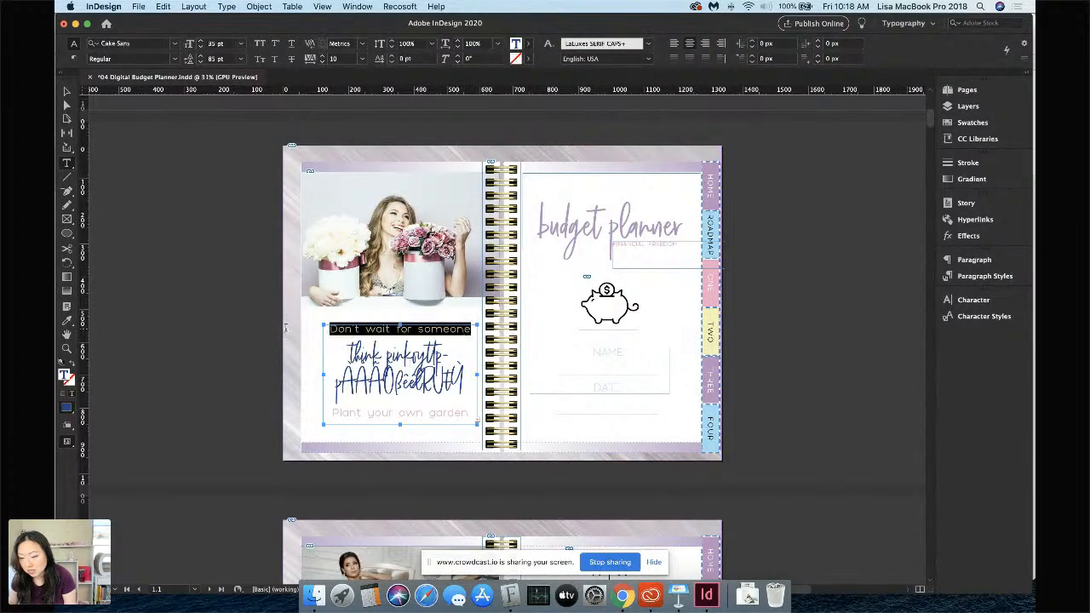
pyautogui.click(174, 43)
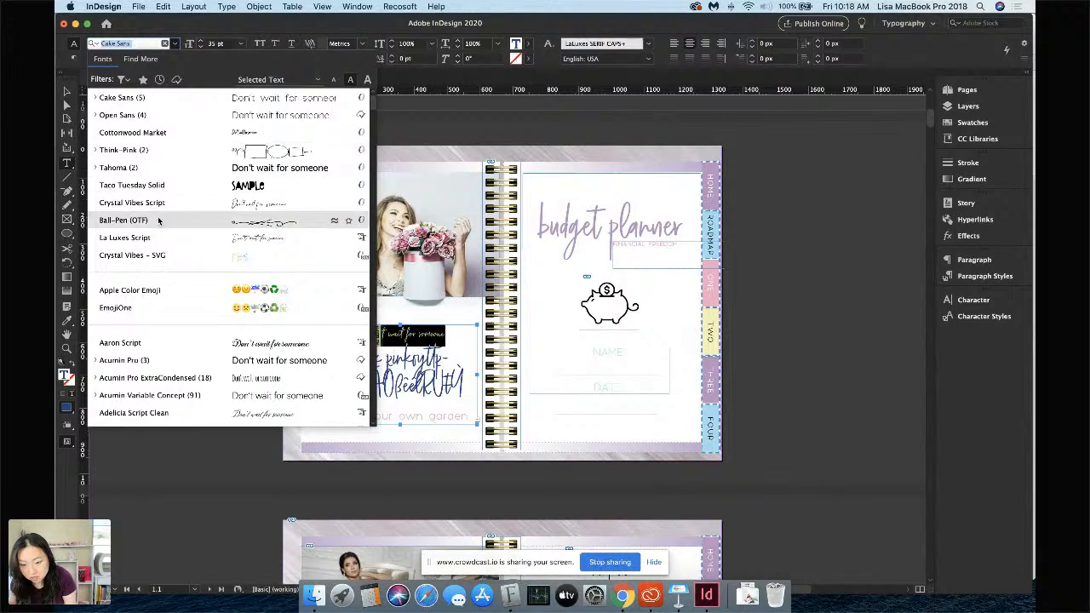
pyautogui.write('neutraf')
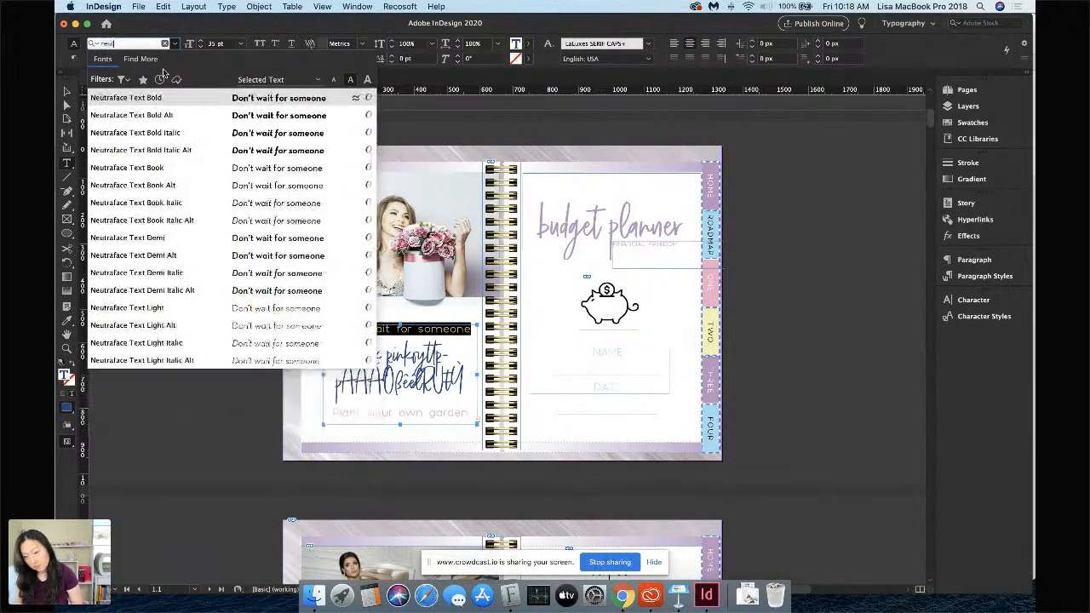
pyautogui.click(182, 167)
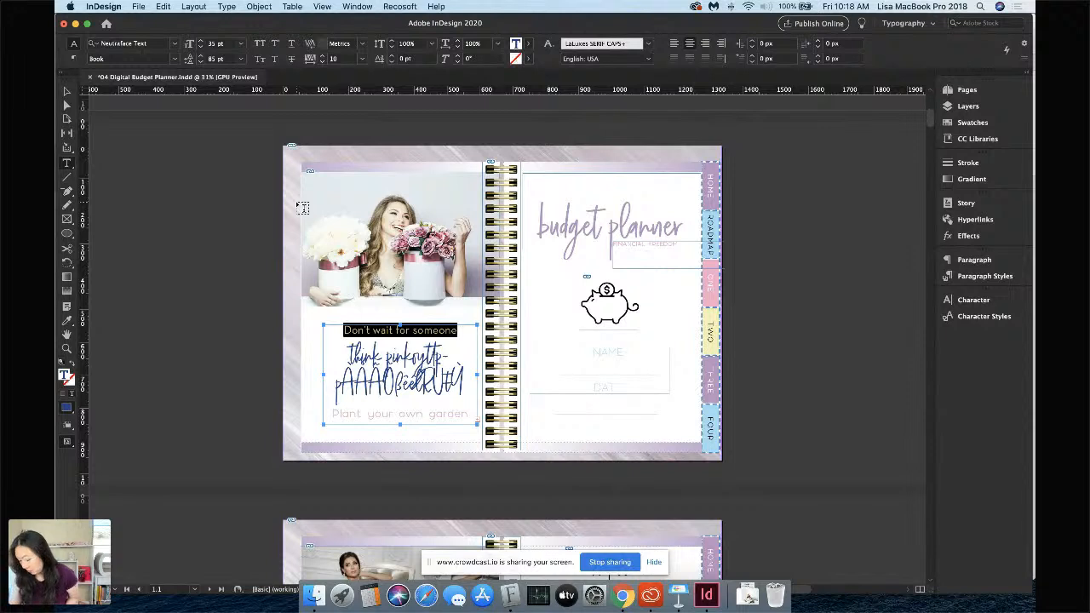
# Replace the "Don't wait for someone" line with 3/4 and convert it to an OpenType fraction
pyautogui.write('3/4t')
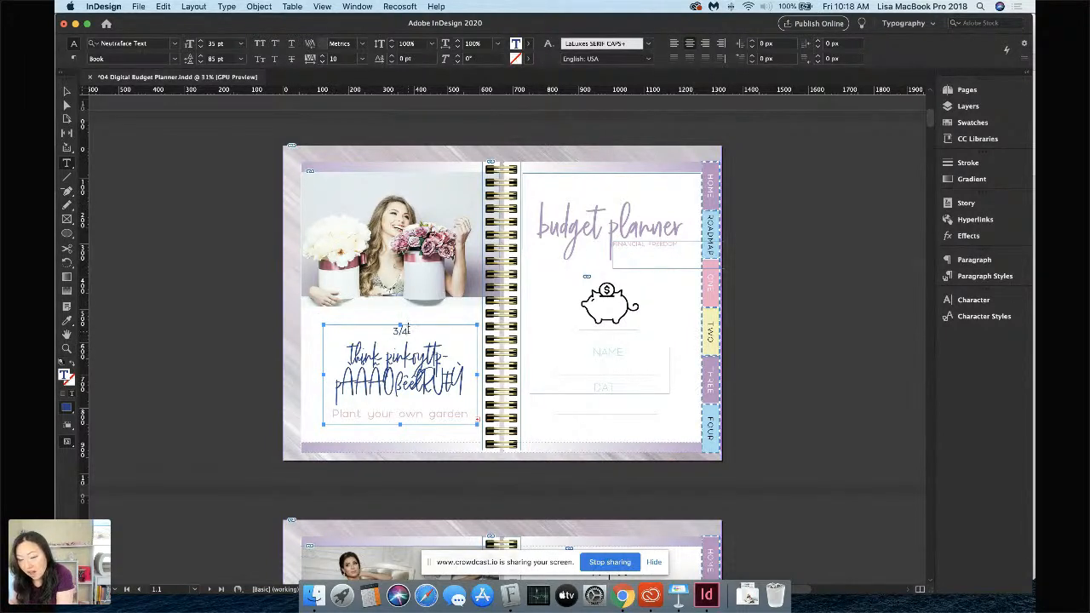
pyautogui.moveTo(409, 331)
pyautogui.mouseDown()
pyautogui.moveTo(393, 330)
pyautogui.moveTo(409, 339)
pyautogui.mouseUp()
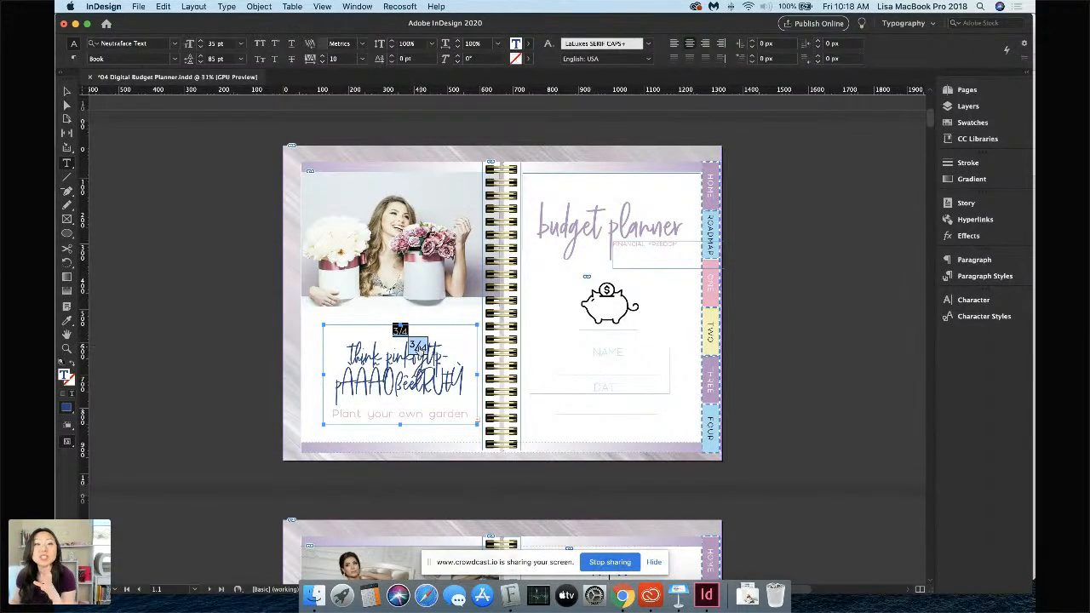
pyautogui.click(417, 346)
pyautogui.click(430, 349)
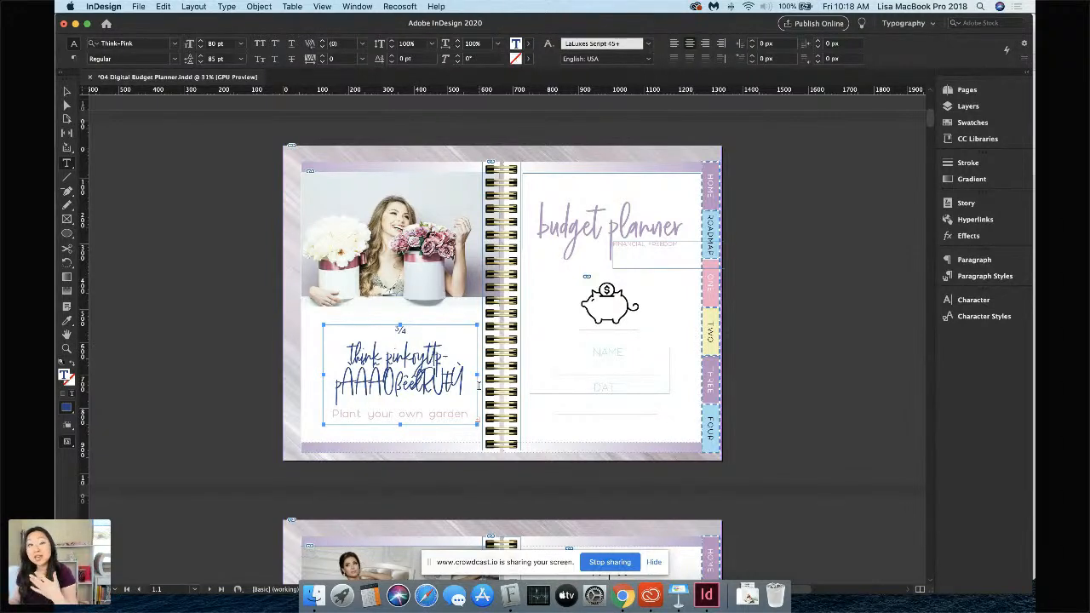
# Set the font of the 3/4 line to Cake Sans Regular and check whether a fraction alternate is offered
pyautogui.moveTo(406, 329); pyautogui.dragTo(394, 332)
pyautogui.click(403, 330)
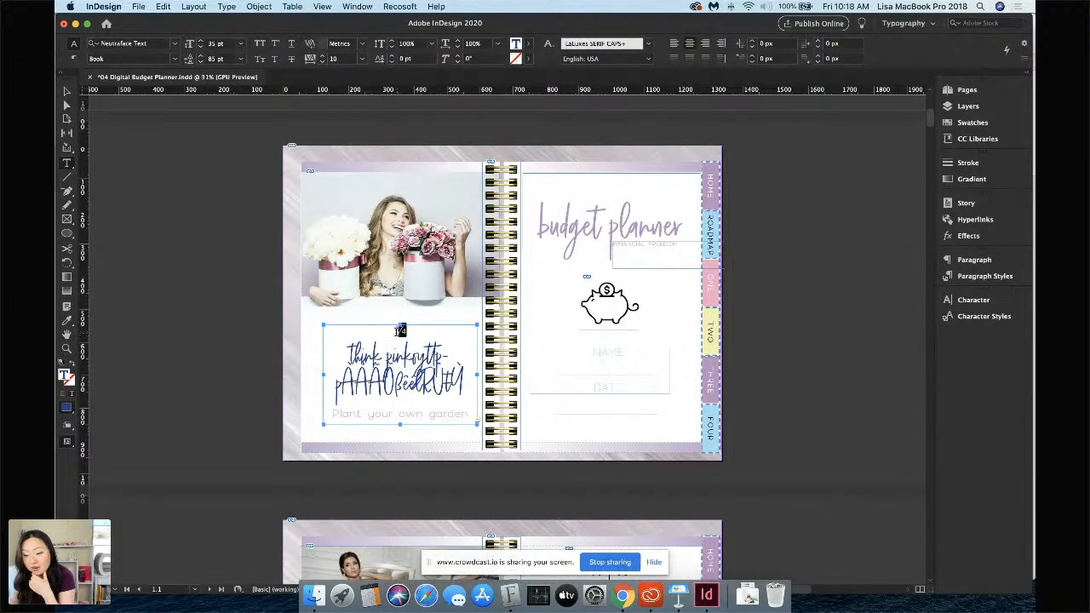
pyautogui.click(173, 46)
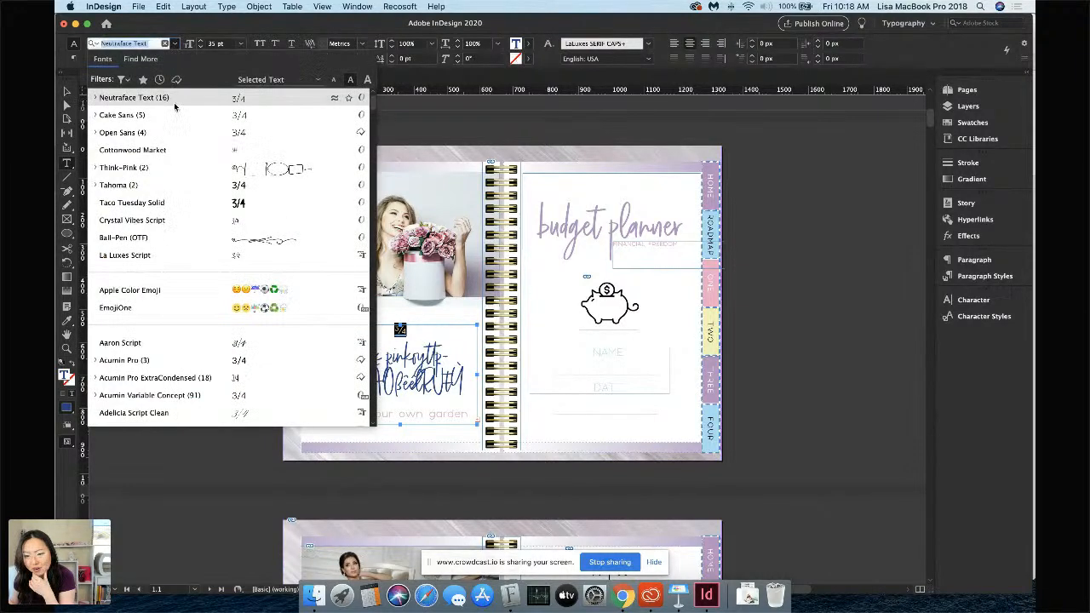
pyautogui.click(171, 117)
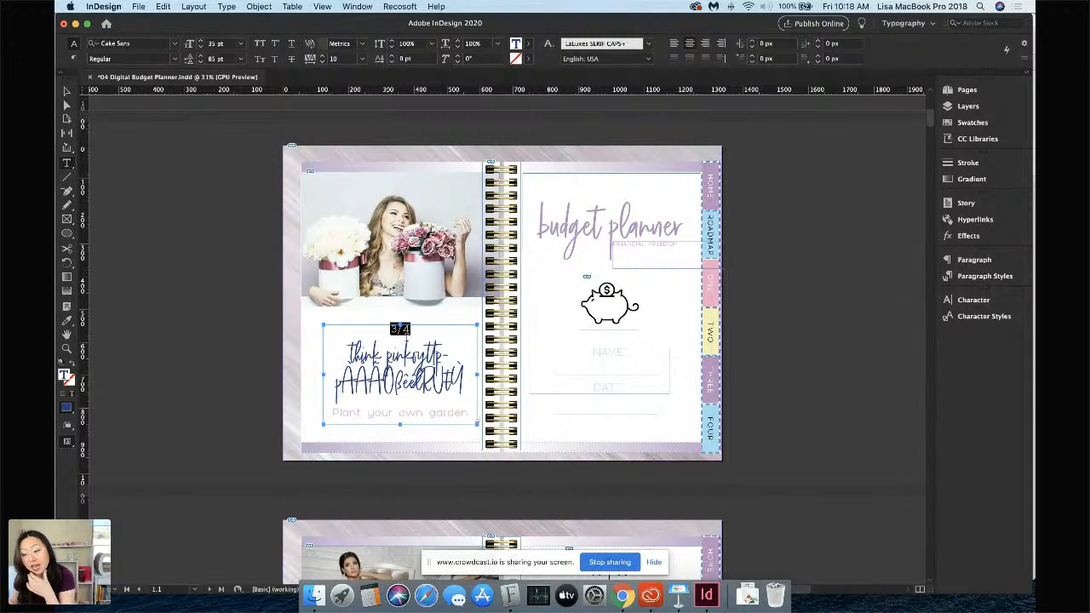
pyautogui.click(410, 330)
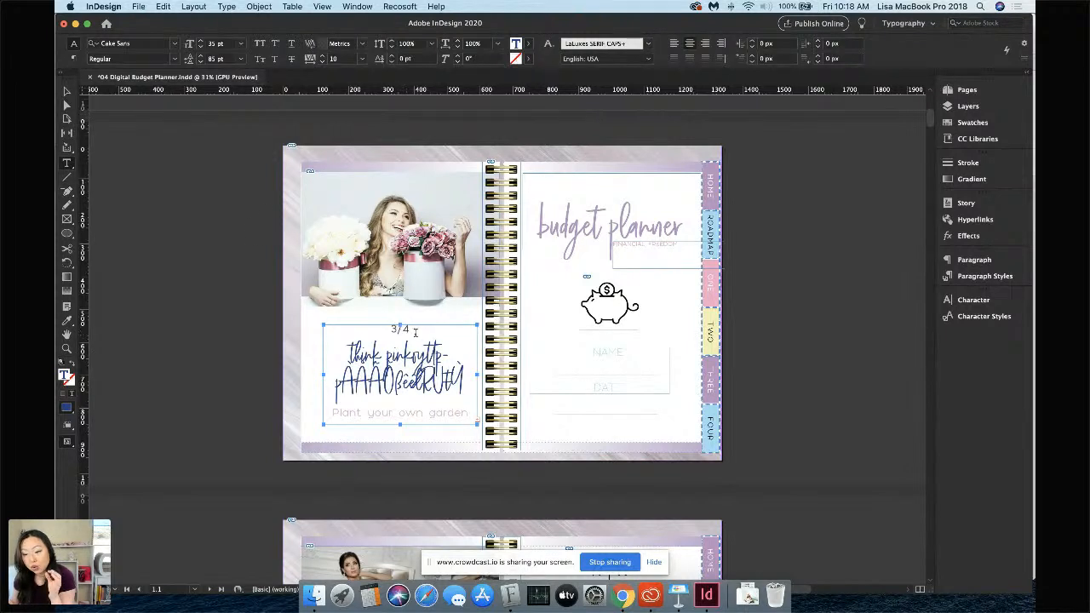
pyautogui.moveTo(410, 329); pyautogui.dragTo(394, 328)
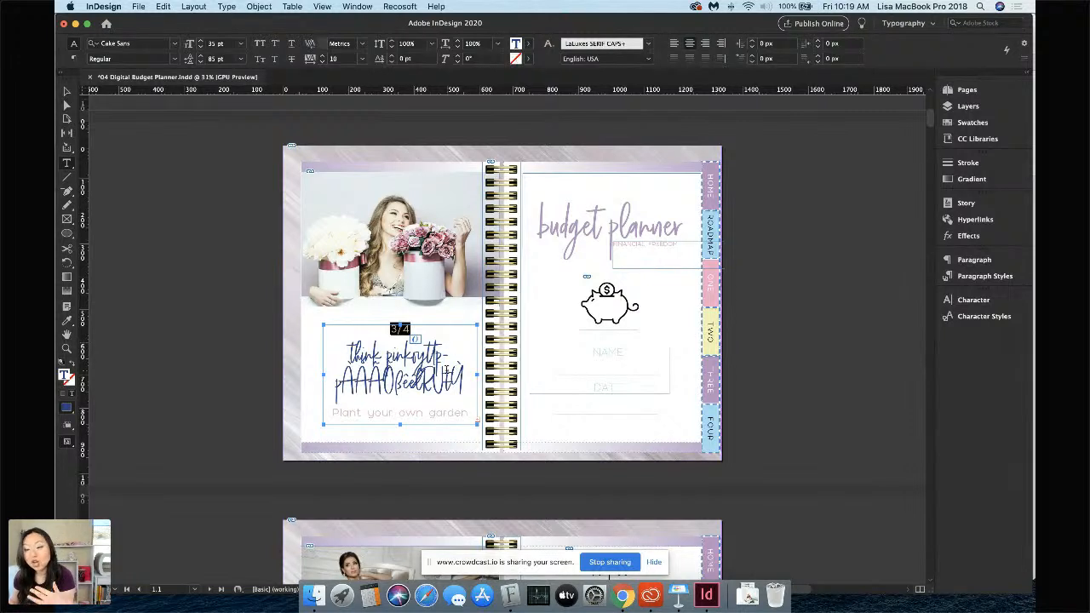
pyautogui.click(447, 371)
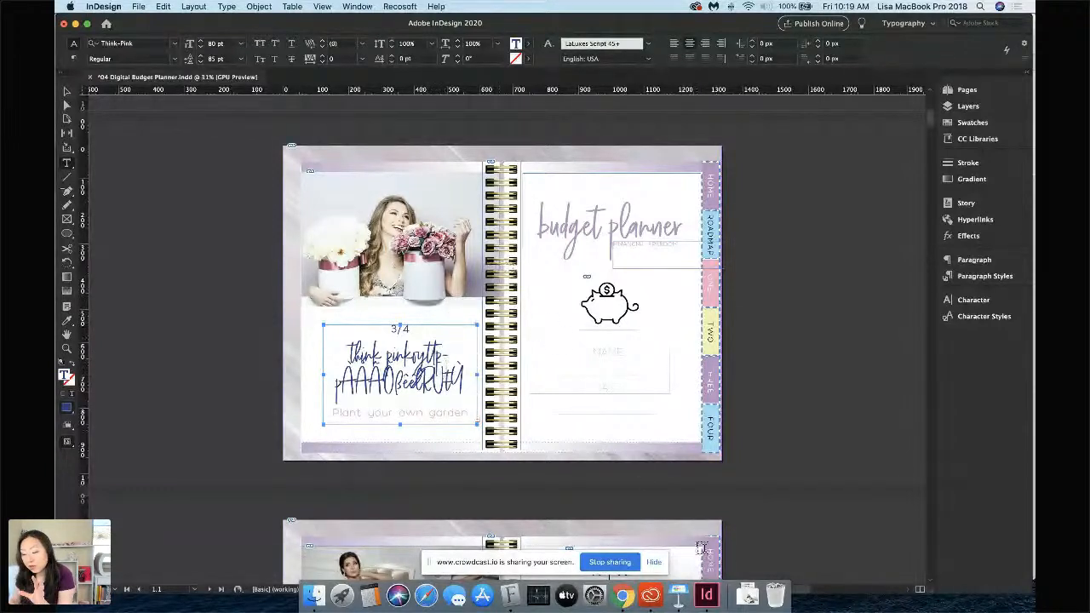
# Switch to the Keynote presentation and show the slide of OpenType feature examples after the ttf vs otf slide
pyautogui.click(678, 595)
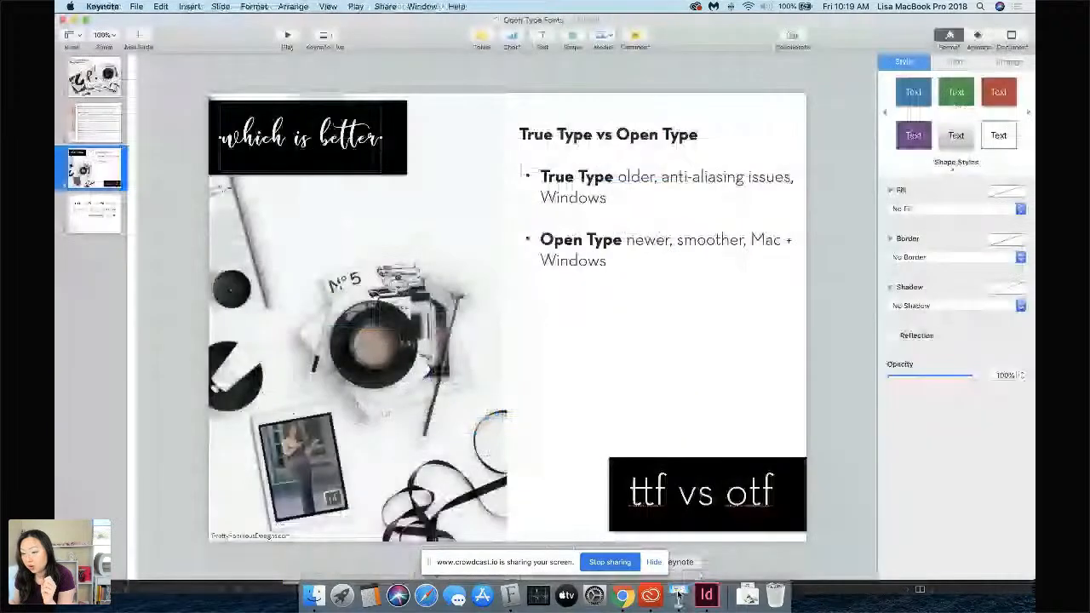
pyautogui.press('Down')
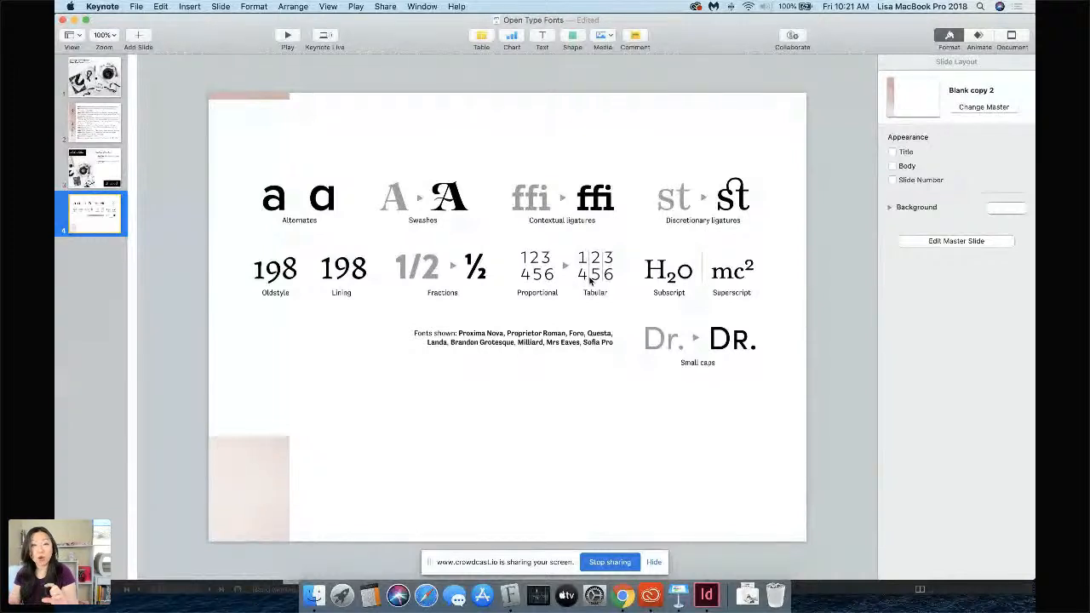
# Switch to Chrome and open creativemarket.com in a new incognito window
pyautogui.click(624, 595)
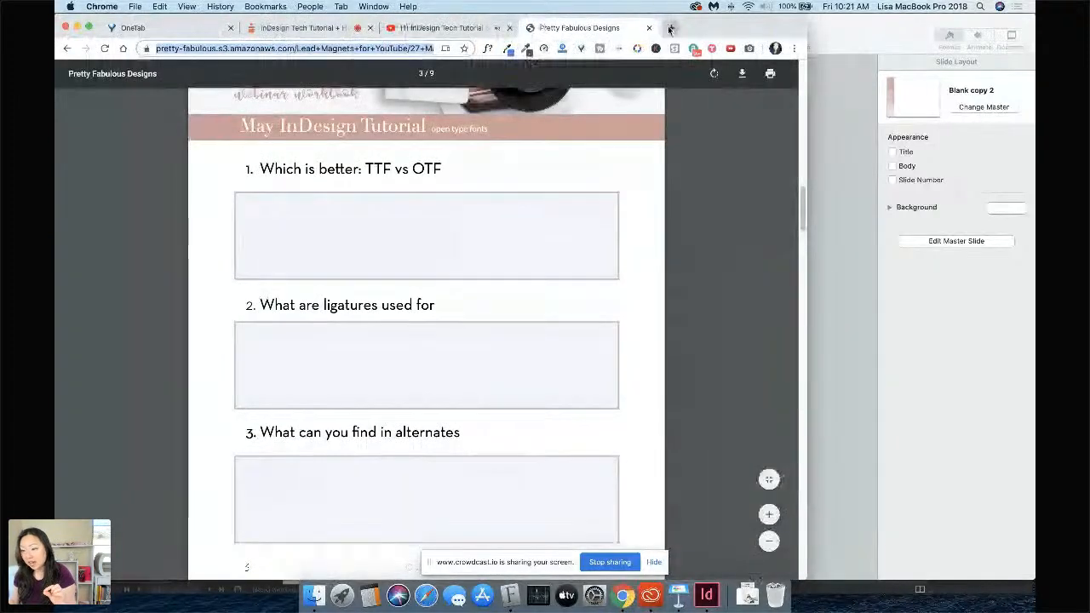
pyautogui.click(134, 6)
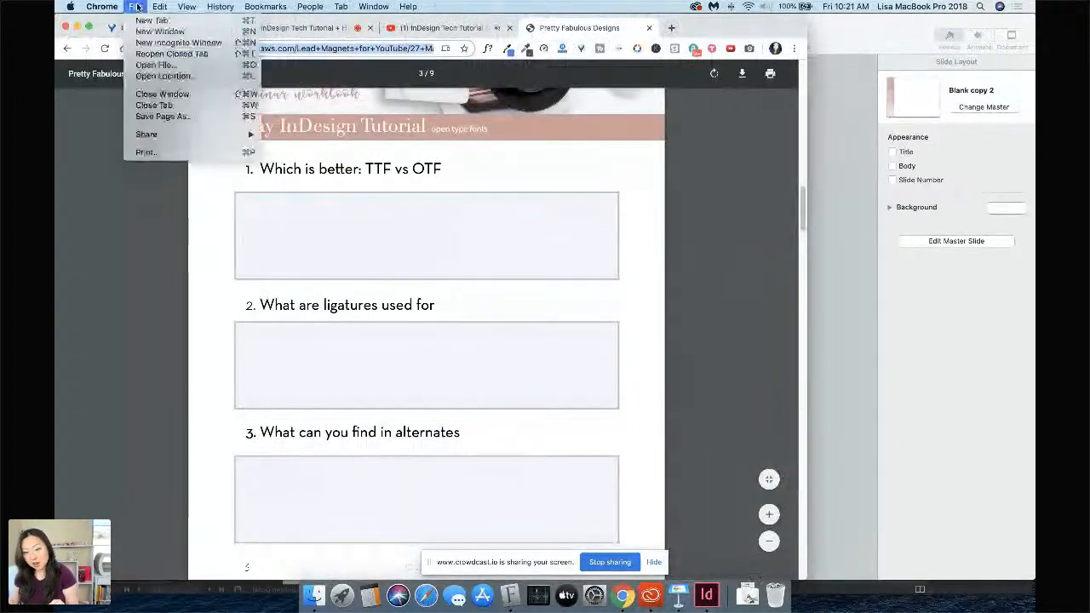
pyautogui.click(166, 39)
pyautogui.write('creativemarket.com')
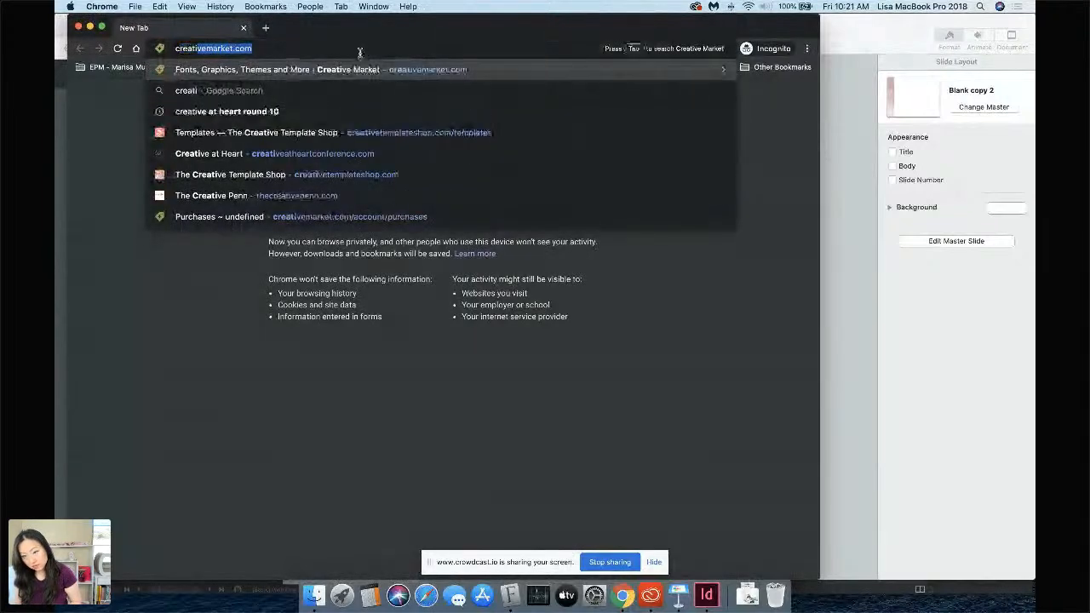
pyautogui.press('Return')
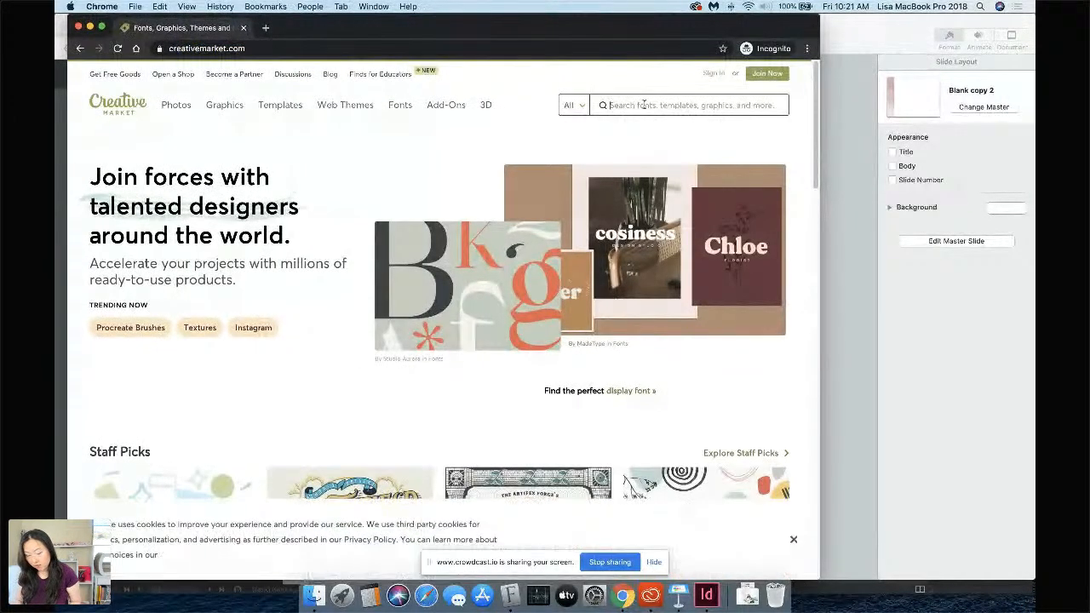
# Open the hello honey script font from Creative Market's fonts category and preview it with the text 123456789
pyautogui.moveTo(400, 113)
pyautogui.click(149, 174)
pyautogui.scroll(-5, 250, 304)
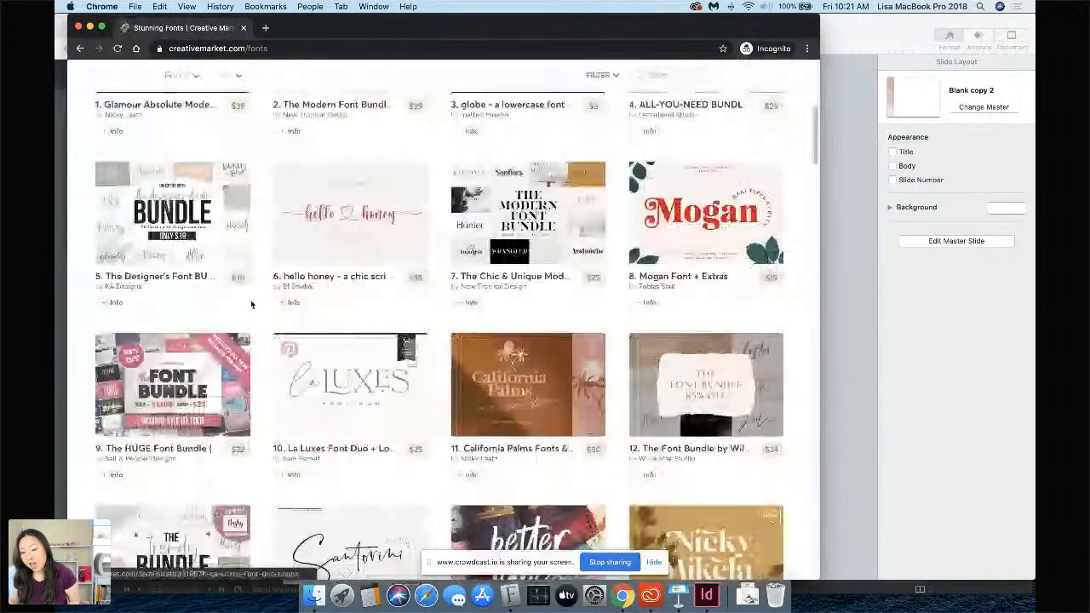
pyautogui.click(383, 248)
pyautogui.scroll(-4, 387, 249)
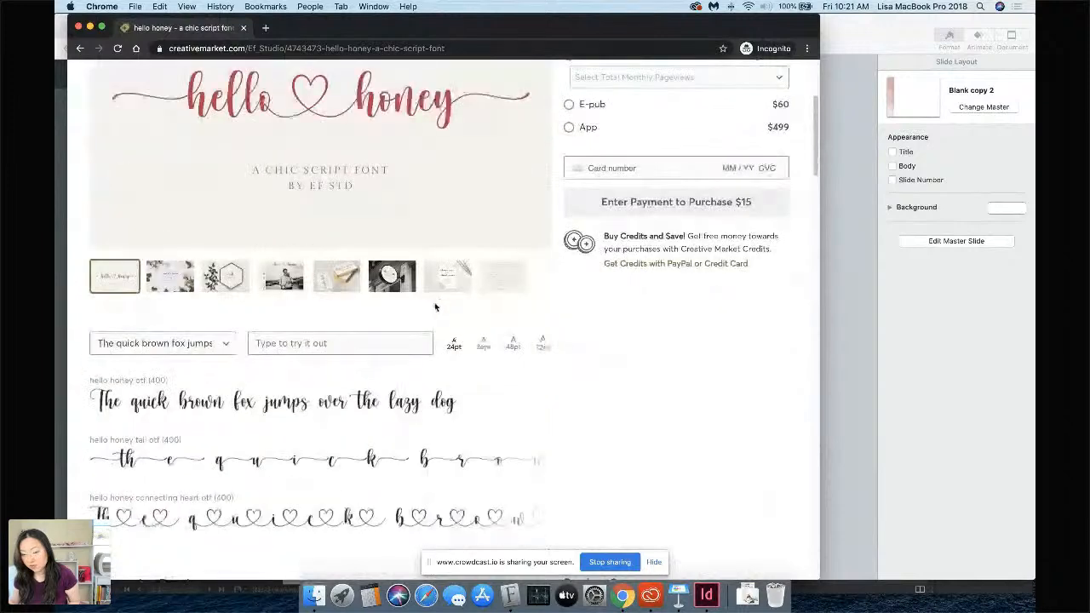
pyautogui.click(291, 342)
pyautogui.write('123456789')
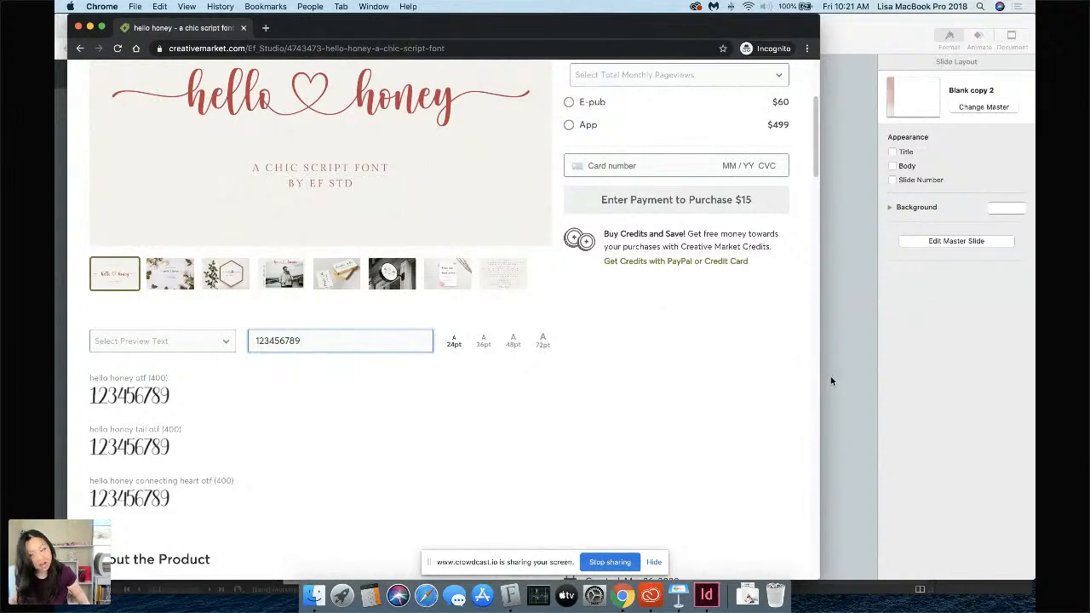
# Return to InDesign, select the first line of the script quote and open the Glyphs window
pyautogui.click(863, 376)
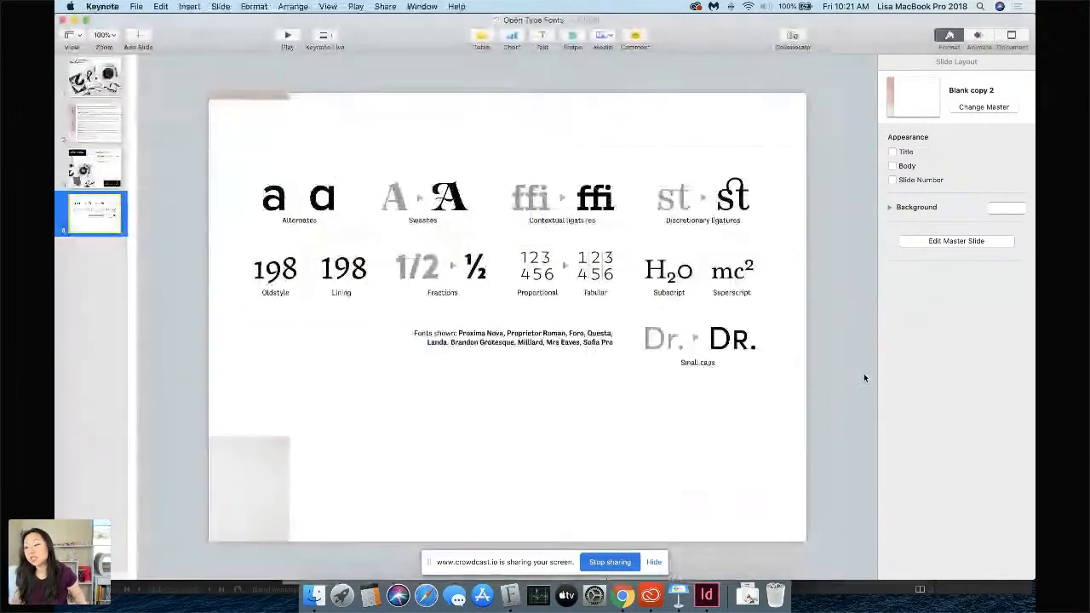
pyautogui.click(708, 596)
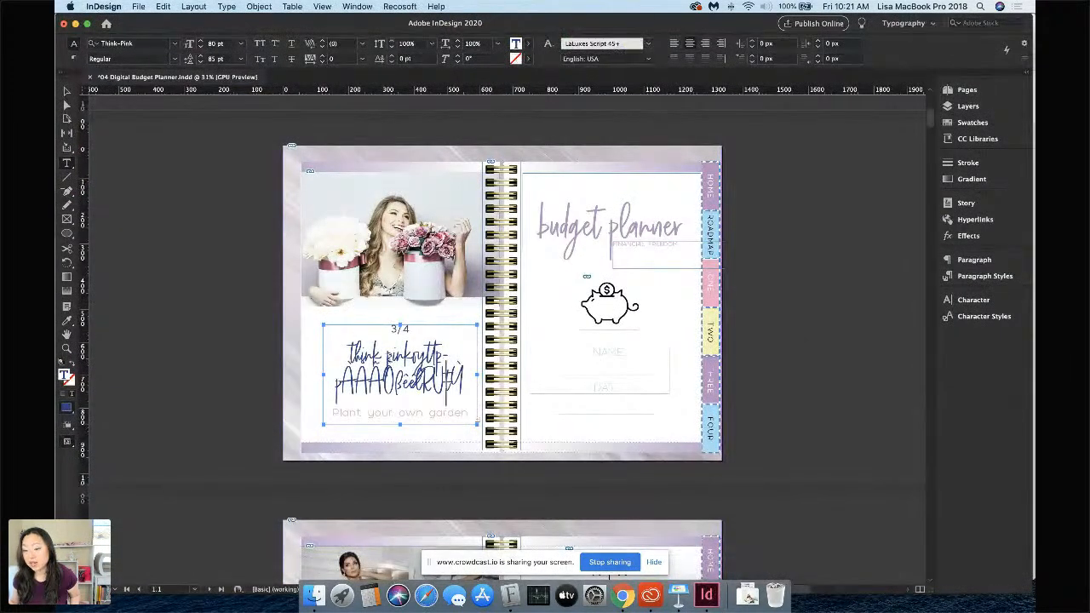
pyautogui.moveTo(344, 349); pyautogui.dragTo(446, 349)
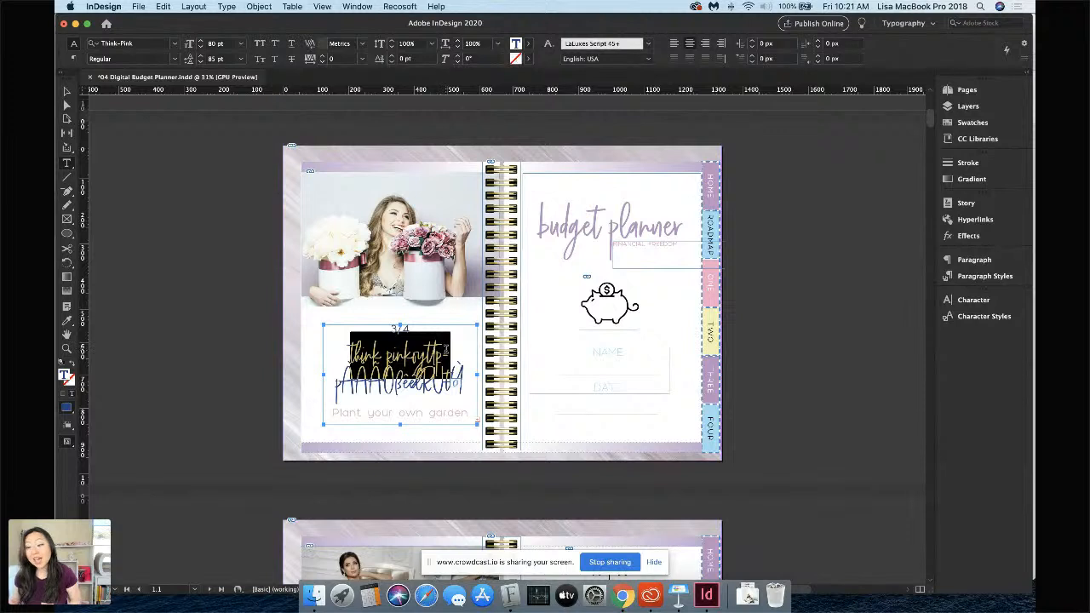
pyautogui.click(351, 6)
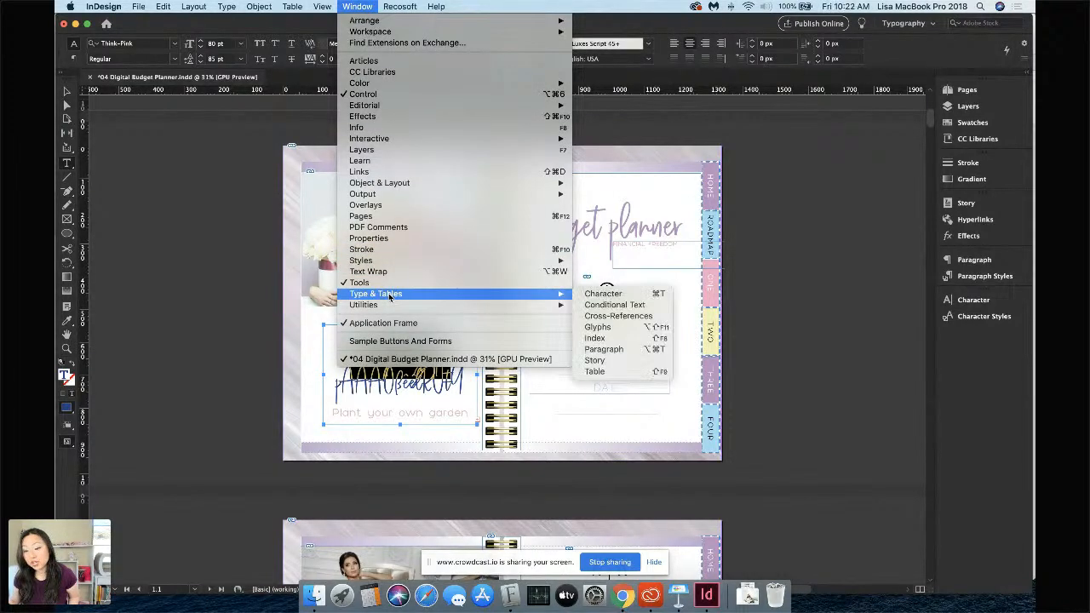
pyautogui.moveTo(567, 294)
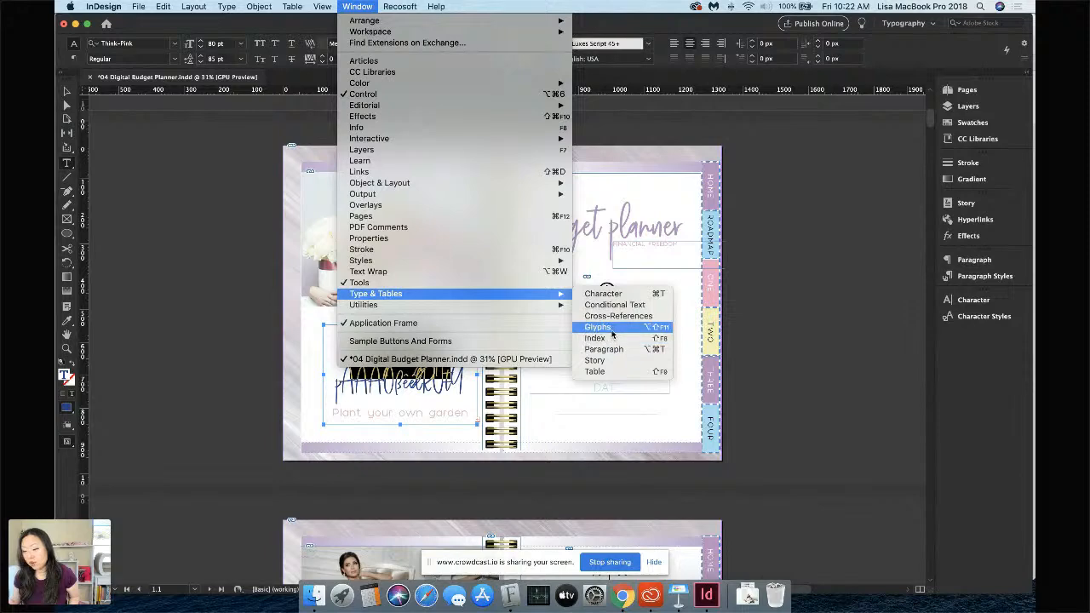
pyautogui.click(660, 392)
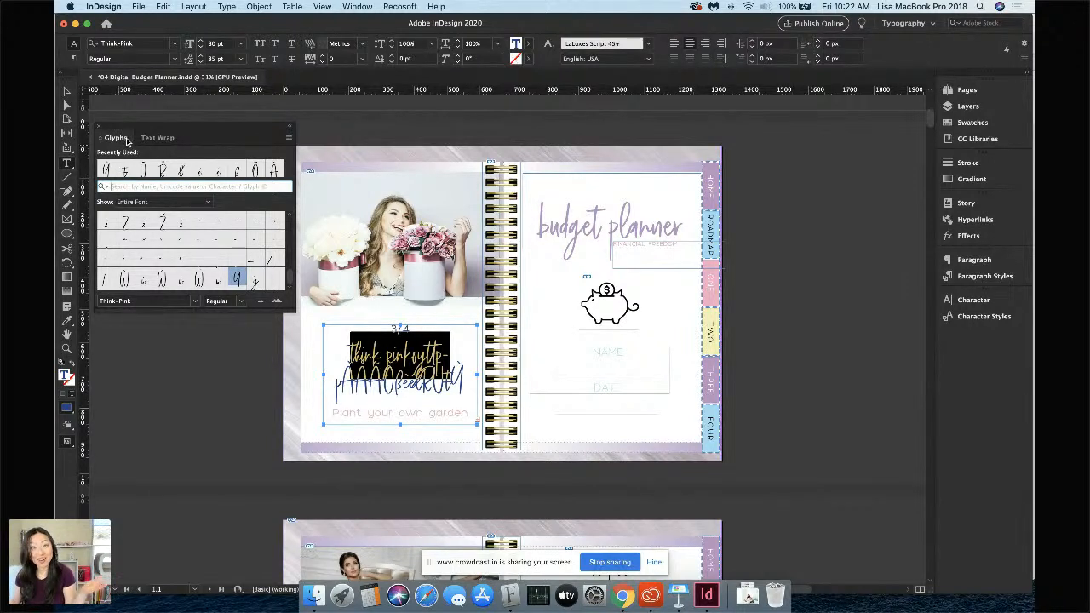
# Open Screen Shot 2020-05-15 at 9.15.07 AM from Finder and enlarge its Preview window to show the Magnolia Merchant font files
pyautogui.click(316, 596)
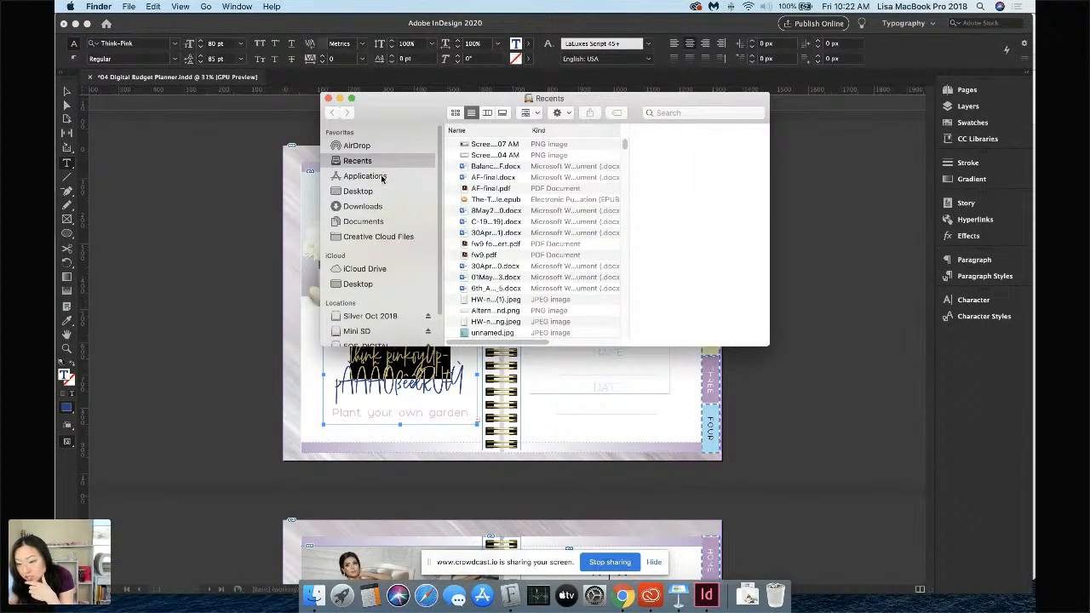
pyautogui.click(373, 190)
pyautogui.doubleClick(489, 143)
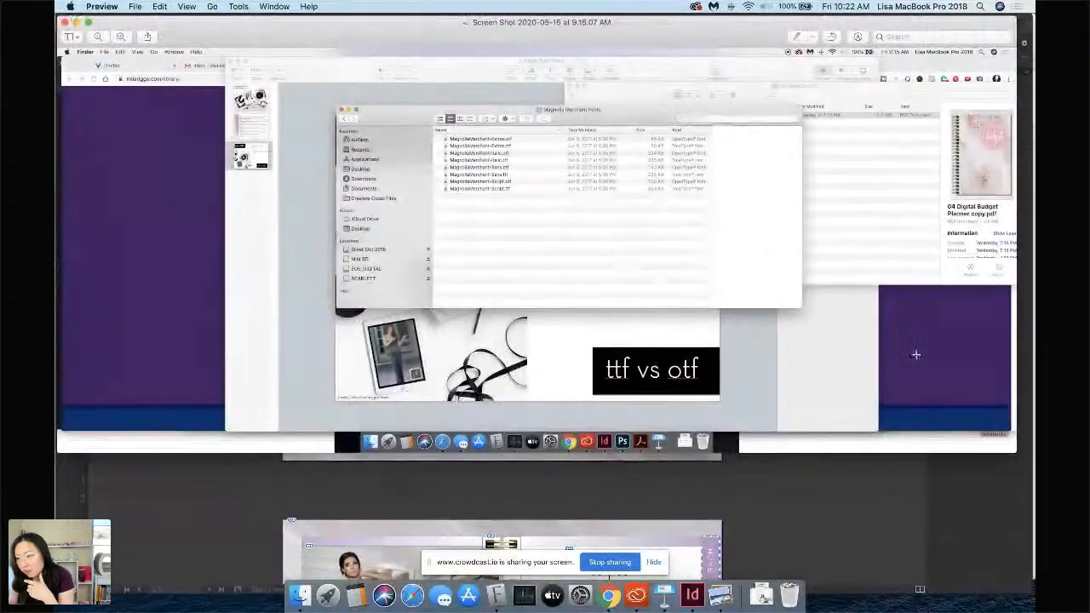
pyautogui.moveTo(660, 32); pyautogui.dragTo(511, 28)
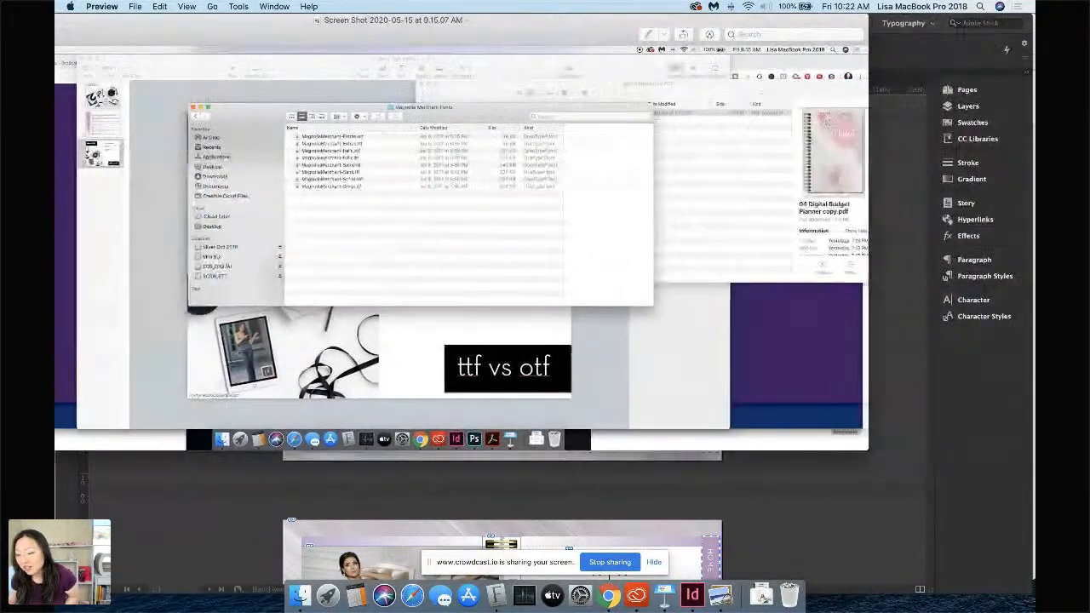
pyautogui.moveTo(879, 456); pyautogui.dragTo(1033, 582)
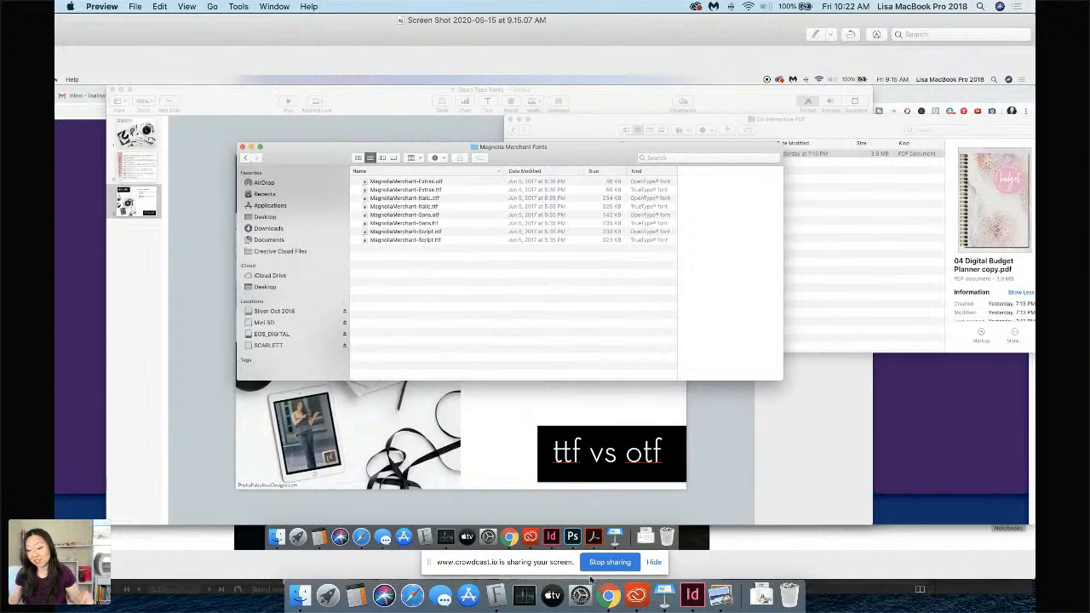
# Switch to Chrome, close the incognito window and show the Crowdcast session with its chat
pyautogui.click(606, 596)
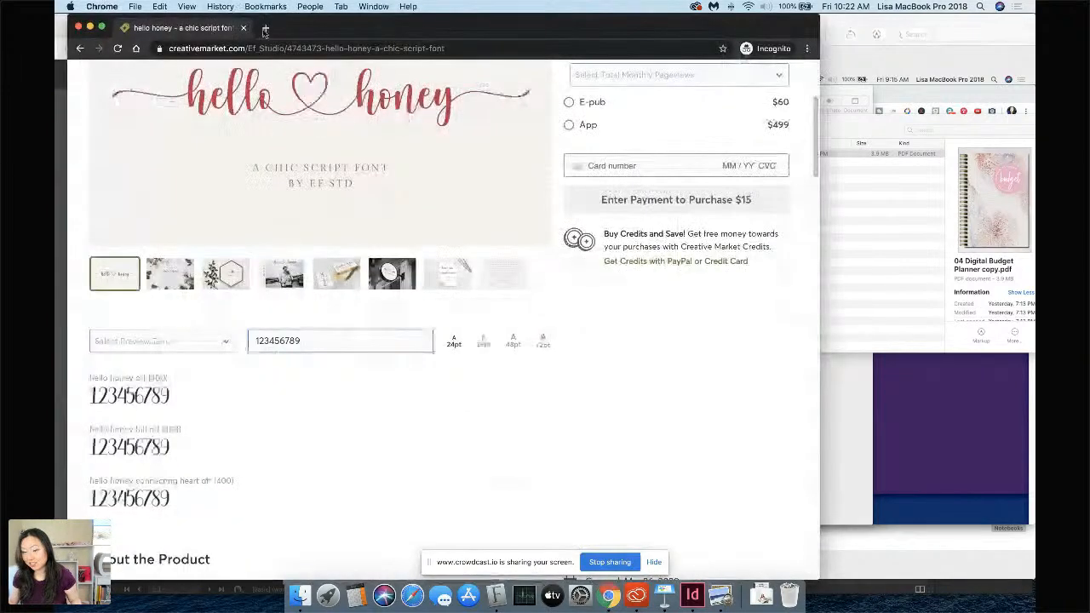
pyautogui.click(79, 27)
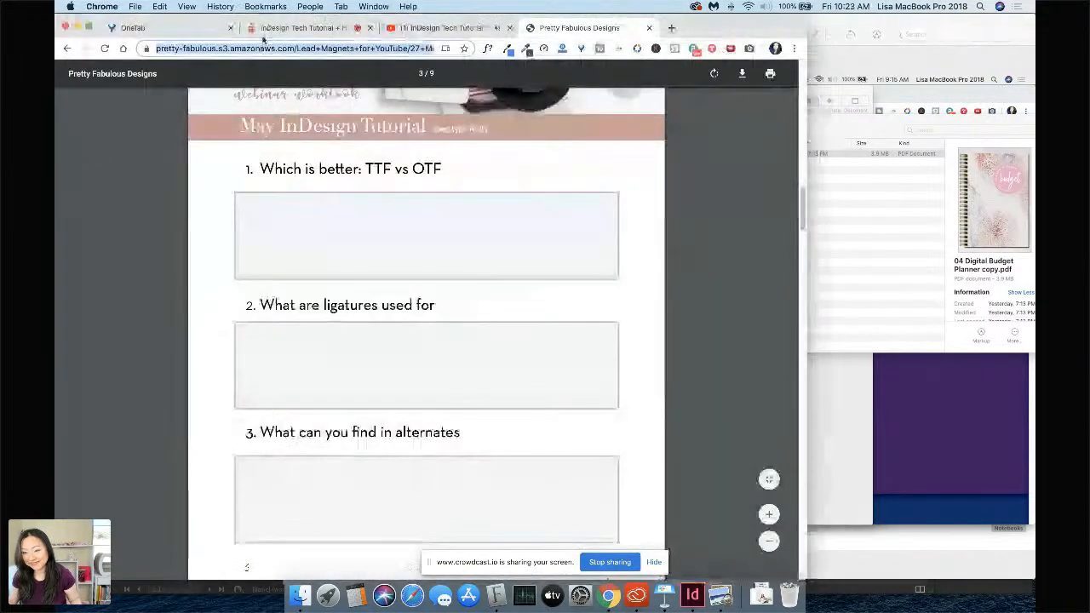
pyautogui.click(294, 27)
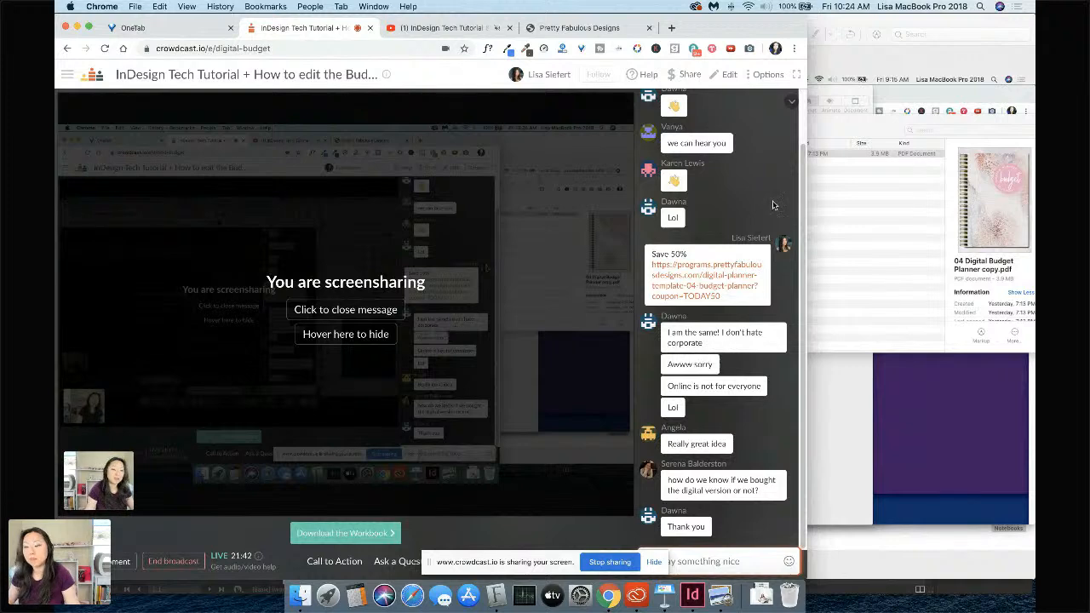
# Return to InDesign, close the Glyphs window, deselect the quote text with the Selection tool and show the planner's cover page
pyautogui.click(695, 596)
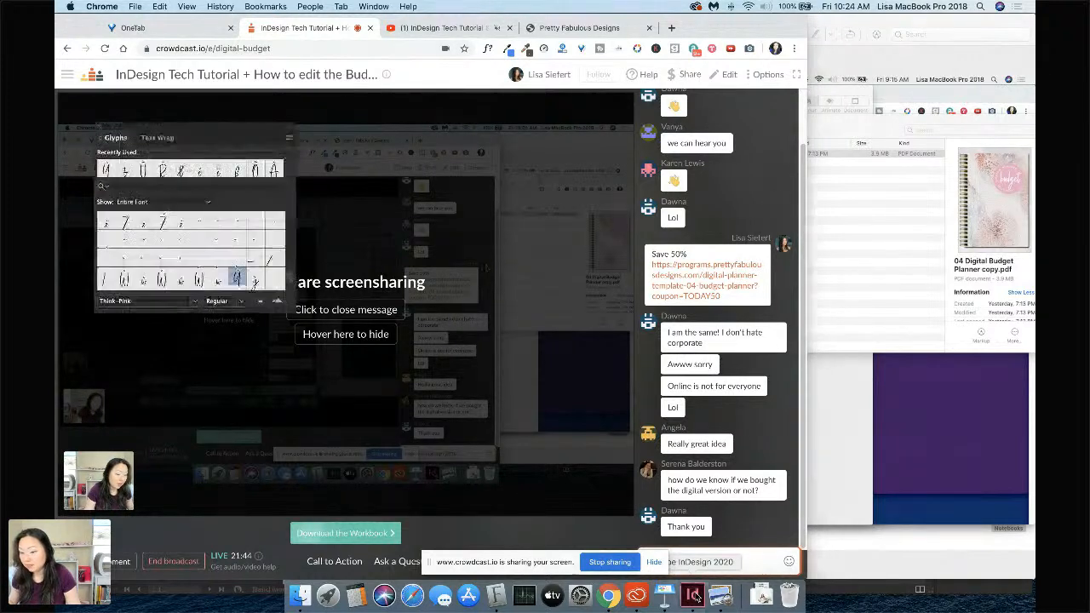
pyautogui.click(99, 126)
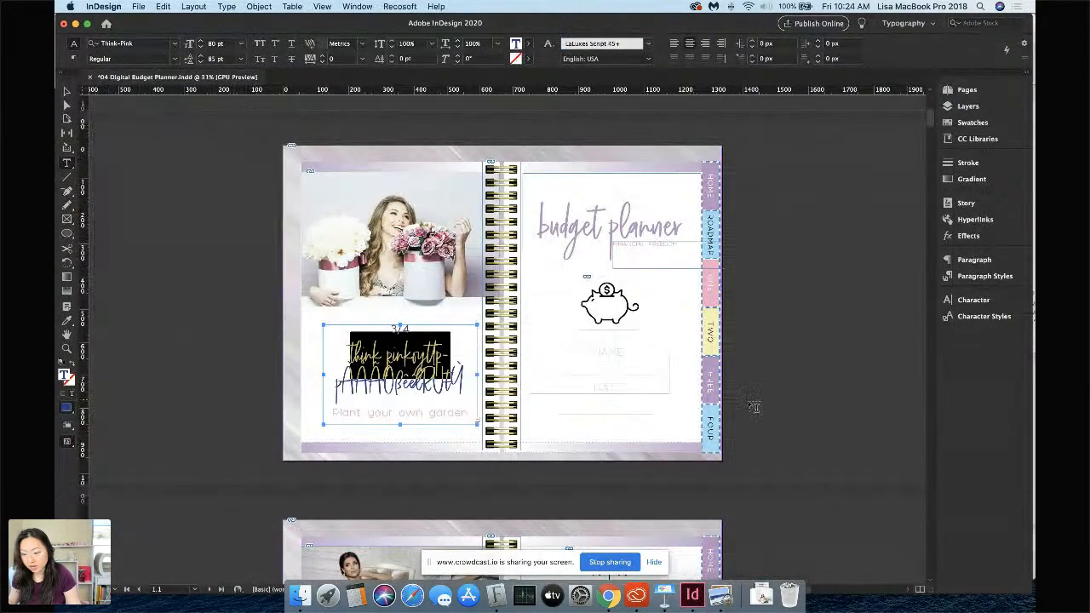
pyautogui.click(819, 373)
pyautogui.click(66, 92)
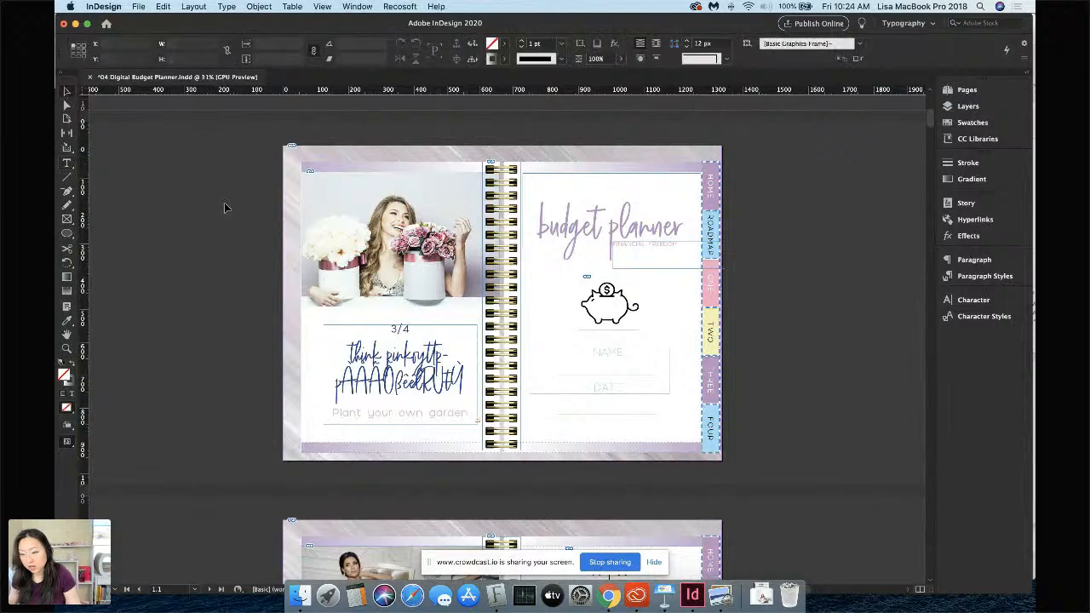
pyautogui.scroll(5, 225, 207)
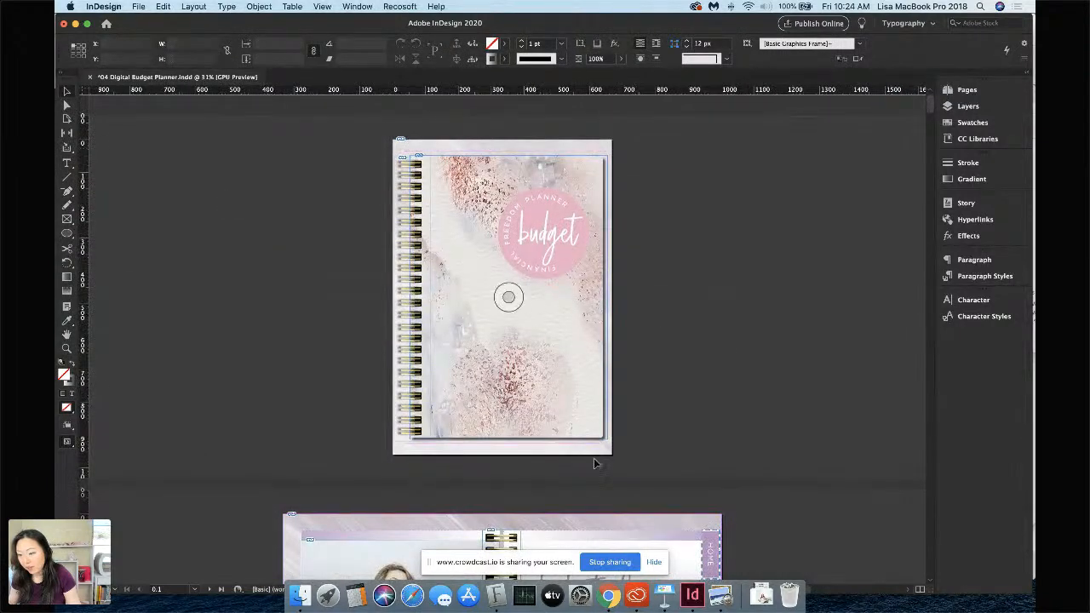
# Look over the first planner spreads and display the 1-Home and 2-Roadmap Cover master spreads
pyautogui.scroll(-5, 576, 449)
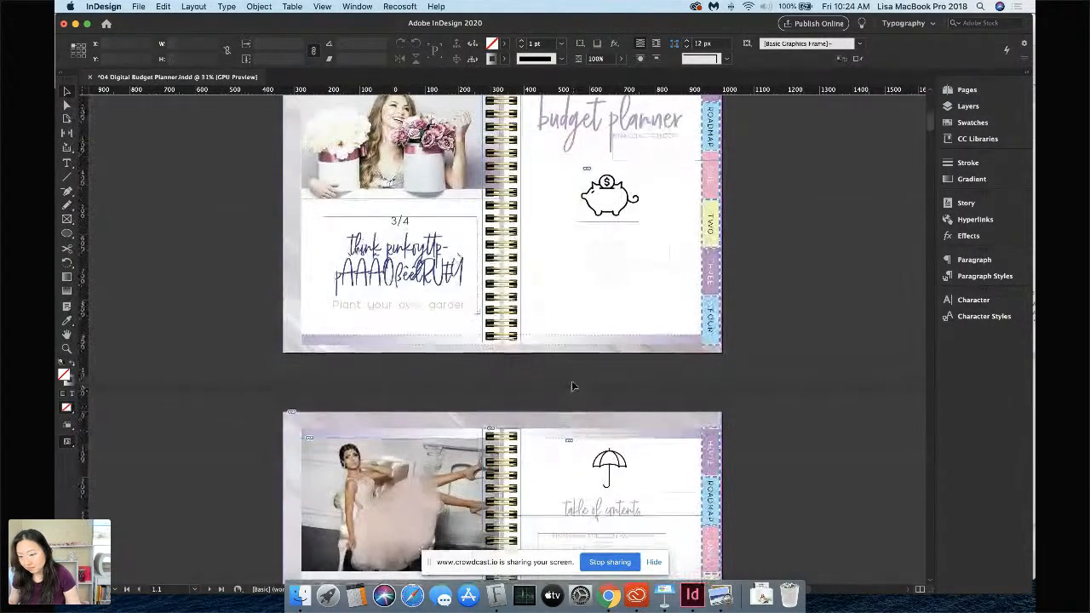
pyautogui.scroll(-3, 540, 374)
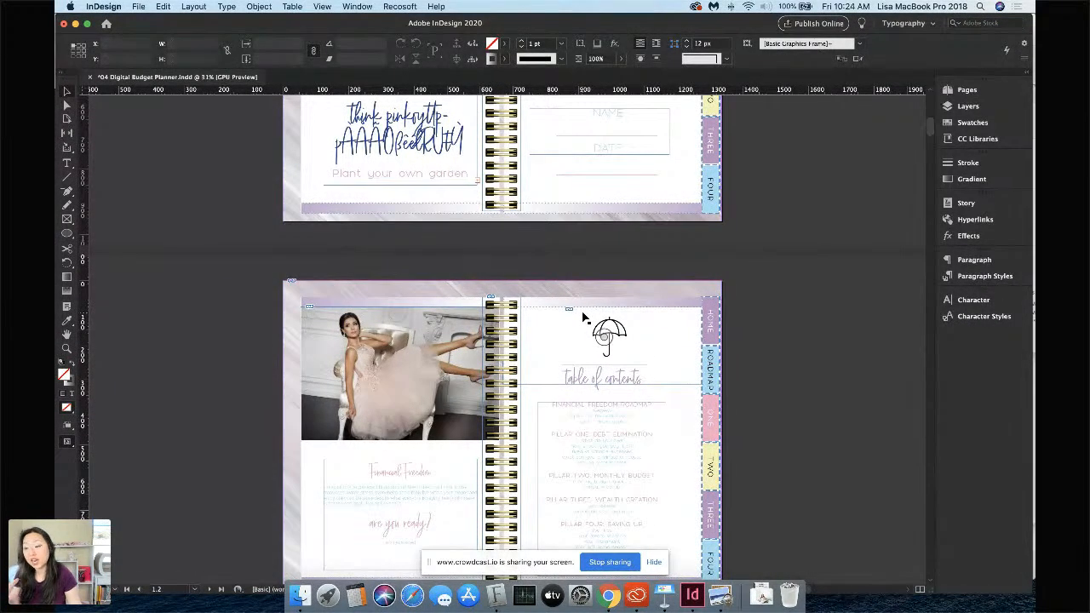
pyautogui.scroll(5, 565, 294)
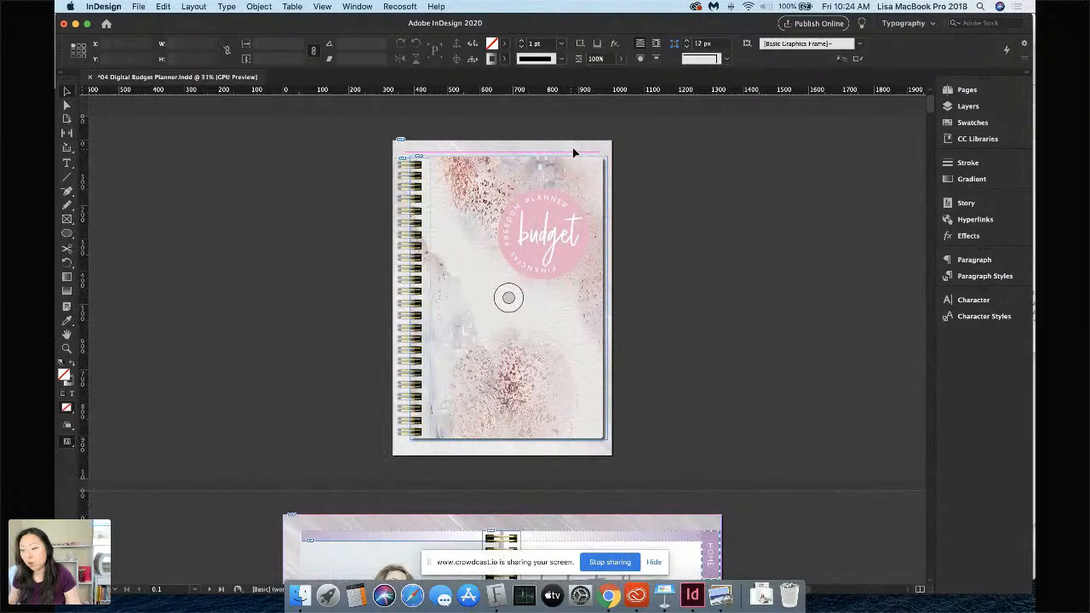
pyautogui.click(969, 91)
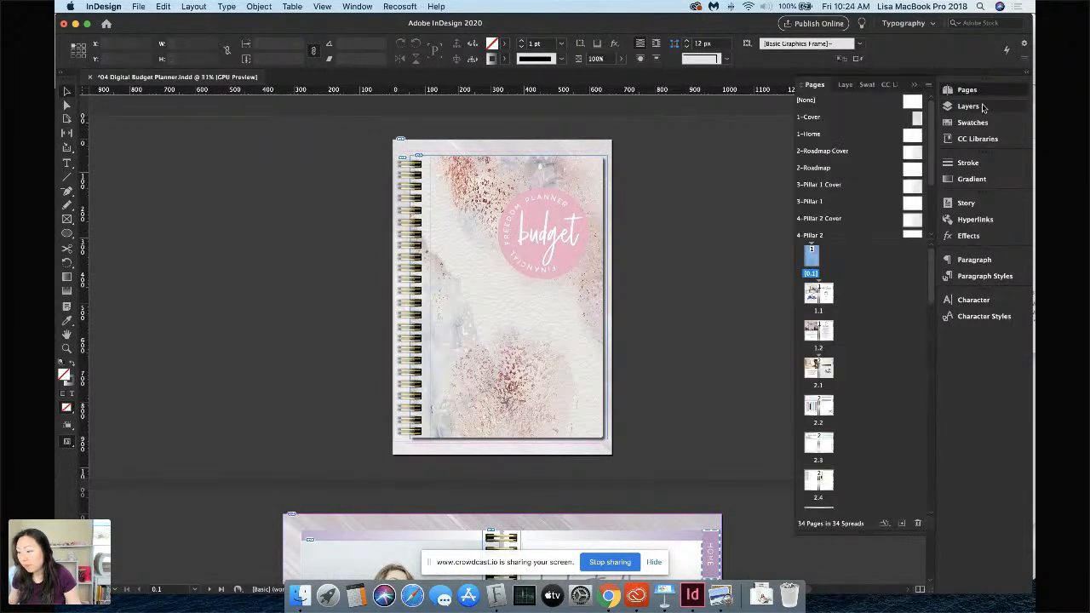
pyautogui.click(851, 136)
pyautogui.doubleClick(852, 136)
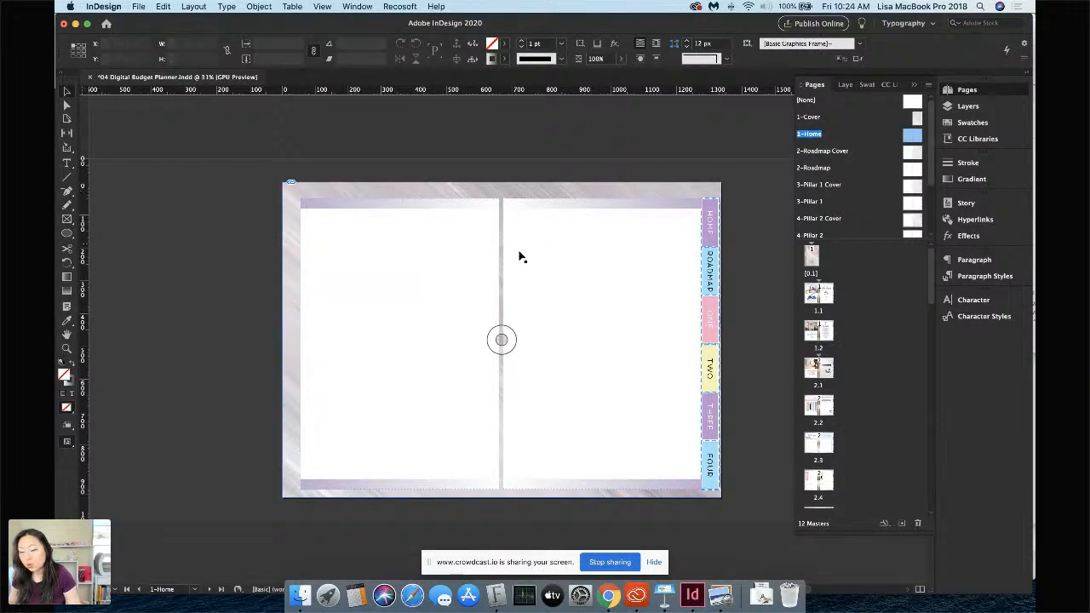
pyautogui.doubleClick(837, 151)
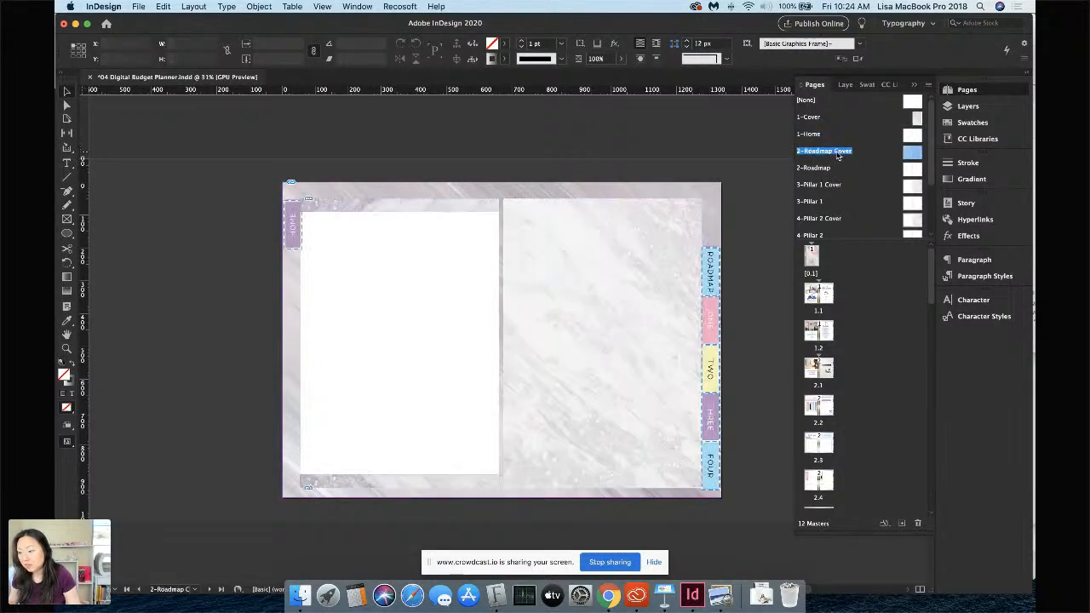
# Enlarge the masters area of the page list to show every master through 6-Pillar 4, and select the 1-Cover master
pyautogui.scroll(-1, 826, 336)
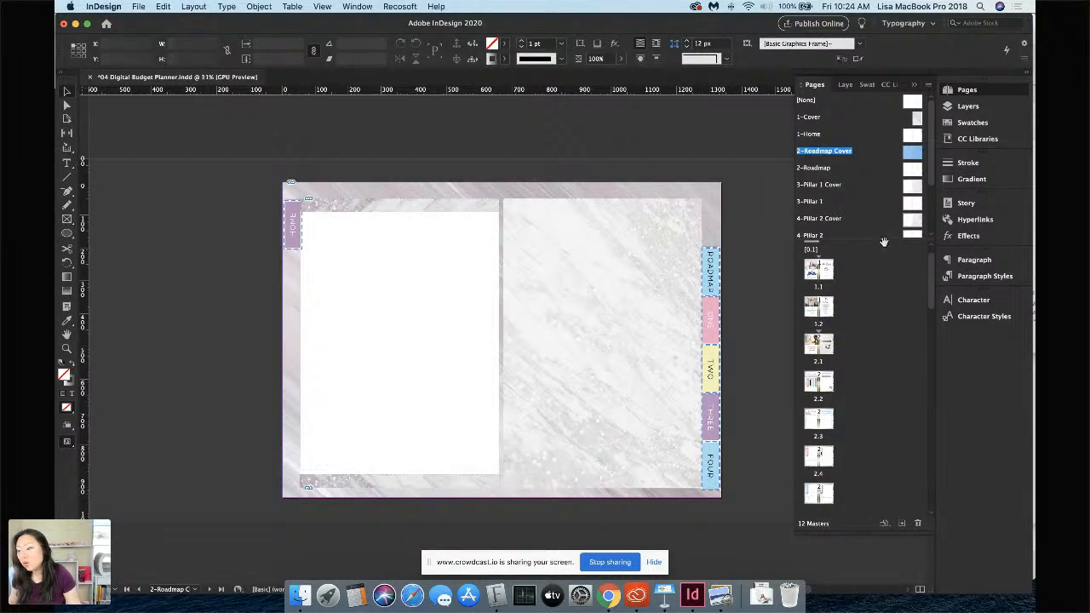
pyautogui.click(349, 8)
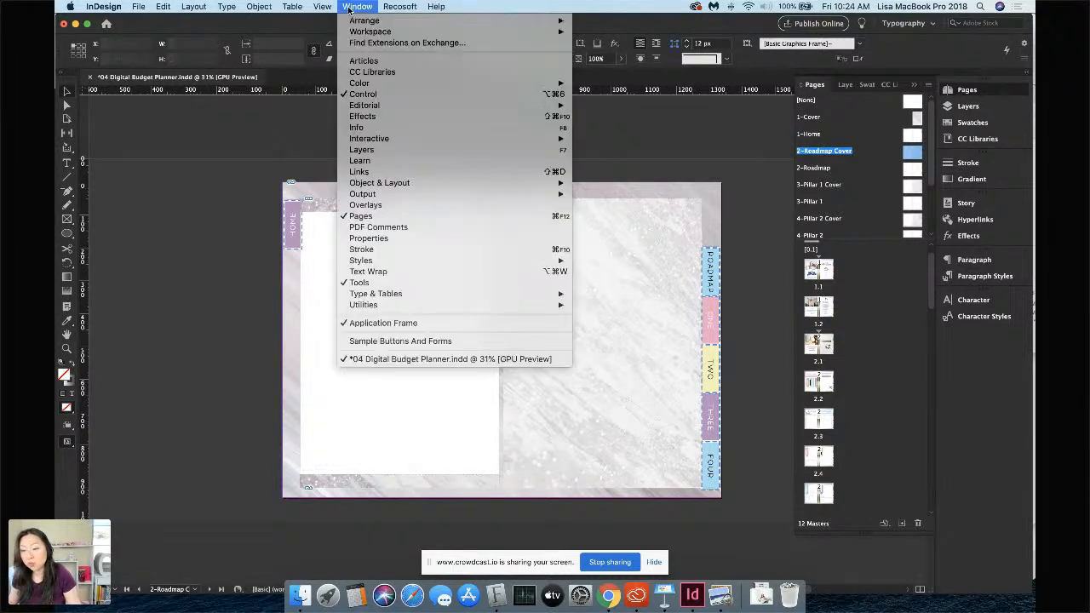
pyautogui.click(362, 218)
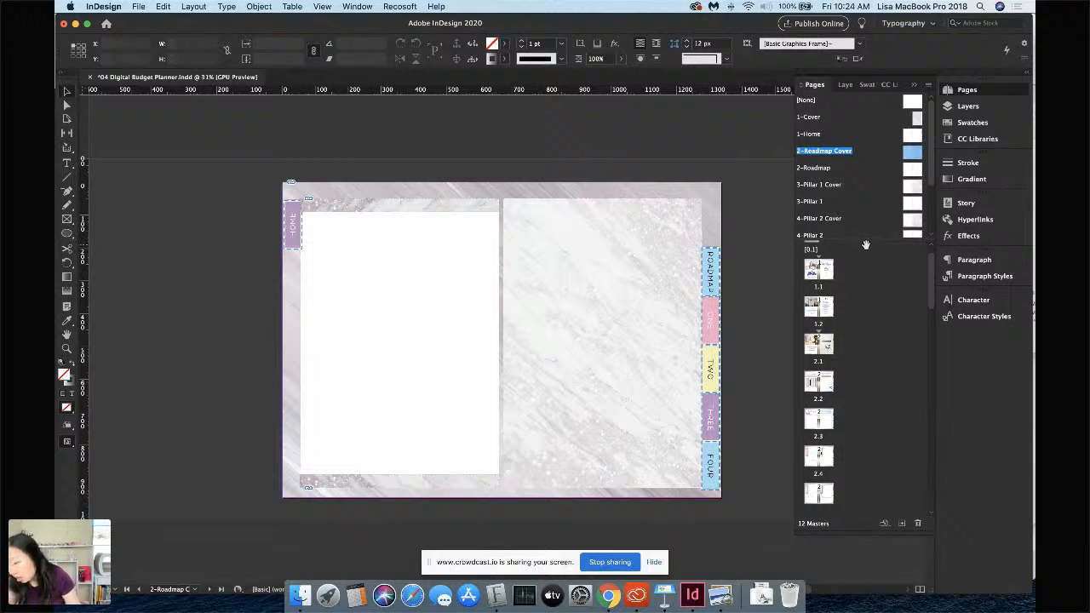
pyautogui.moveTo(864, 243); pyautogui.dragTo(864, 314)
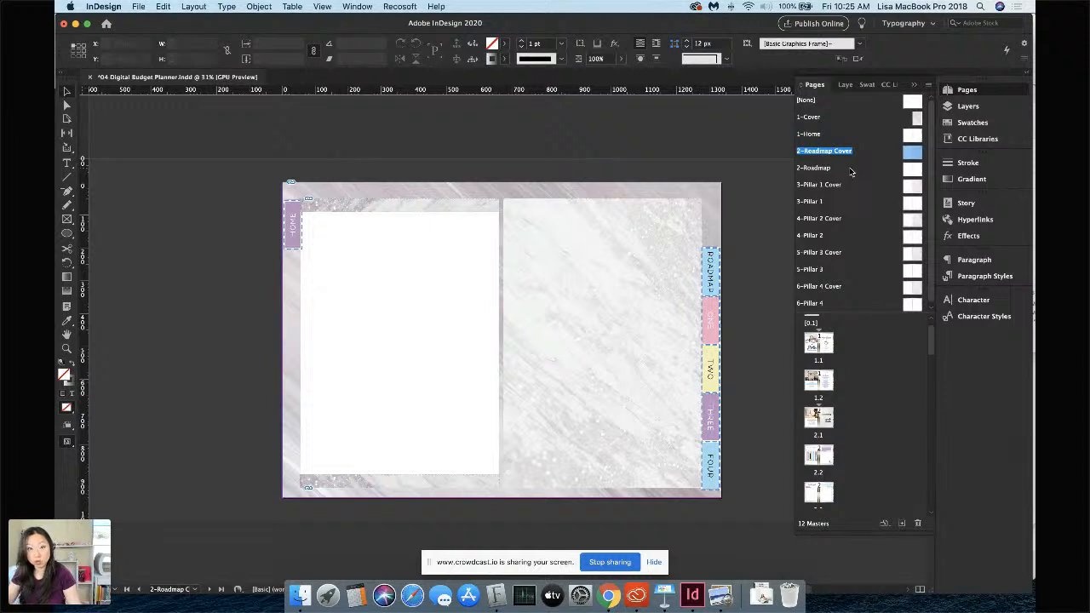
pyautogui.click(845, 118)
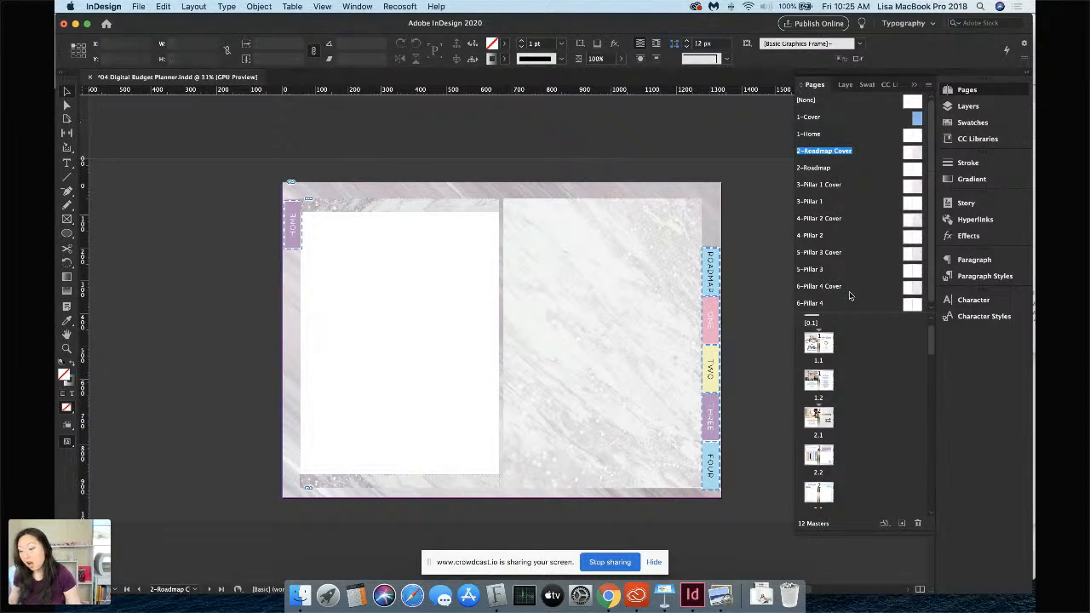
# Compare planner spreads 1.1 and 1.2 with the 1-Home and 2-Roadmap Cover master spreads
pyautogui.doubleClick(813, 345)
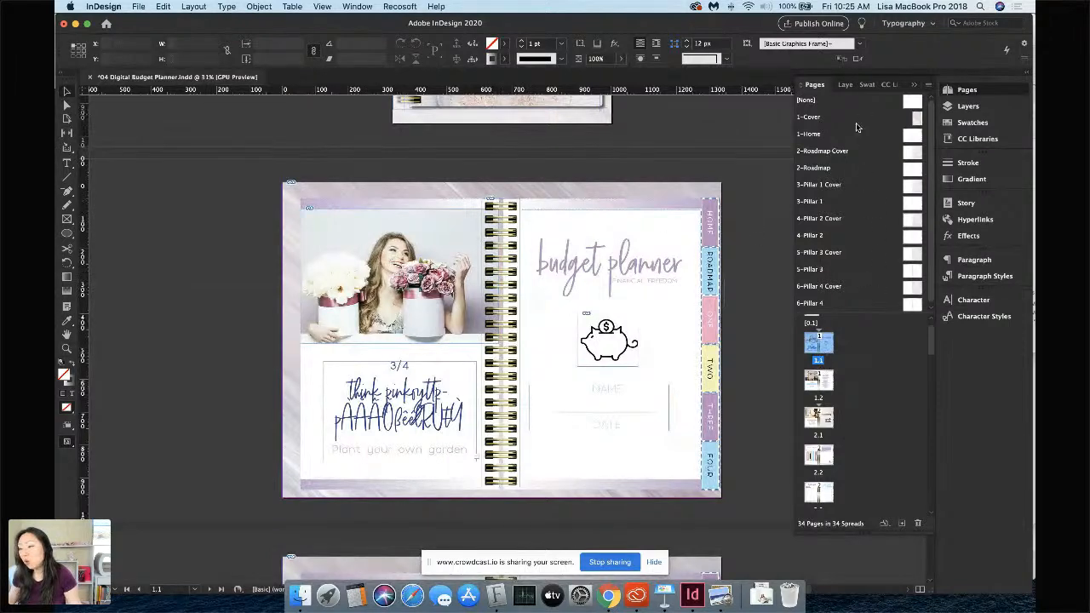
pyautogui.doubleClick(818, 382)
pyautogui.doubleClick(818, 417)
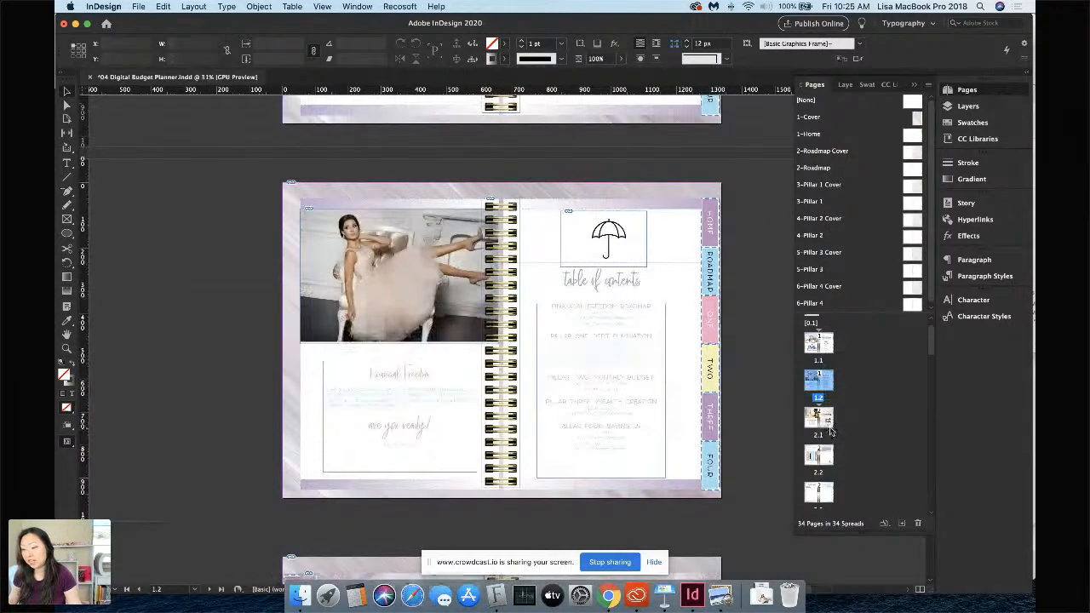
pyautogui.doubleClick(845, 136)
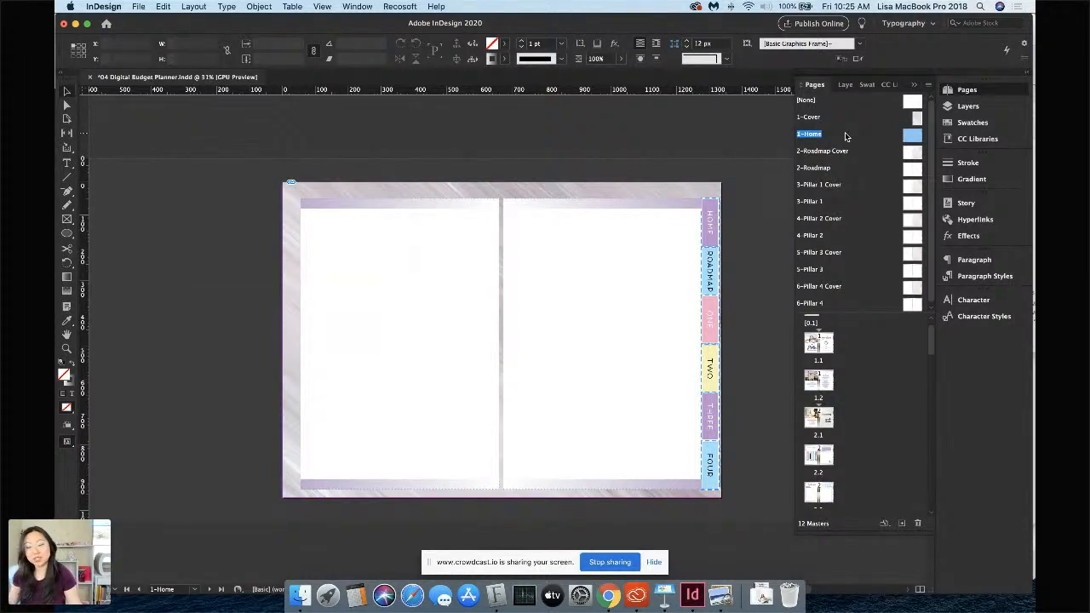
pyautogui.doubleClick(824, 152)
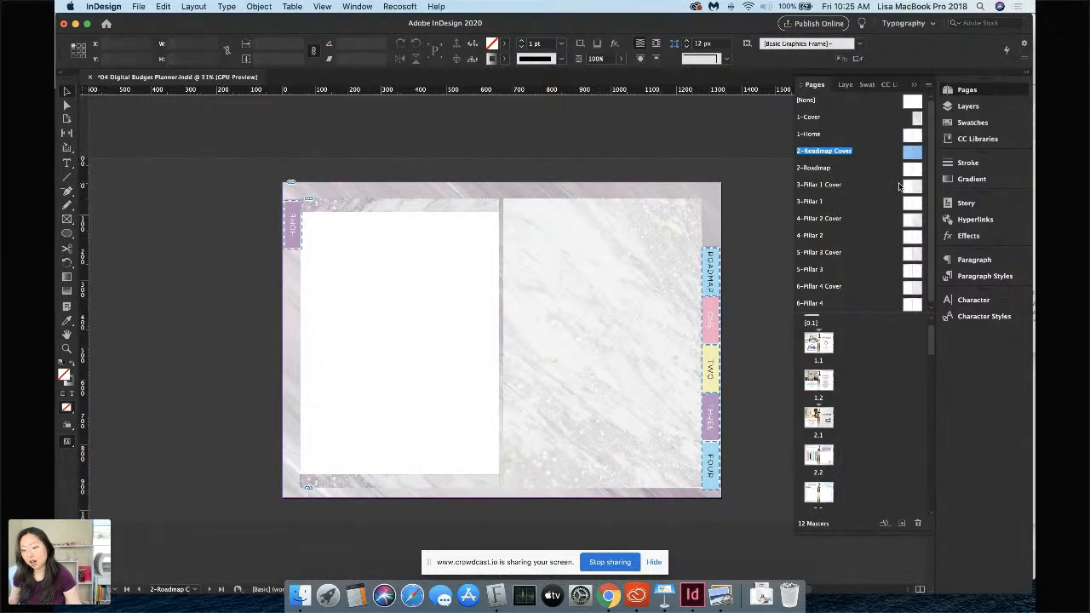
# Review the spread thumbnails from 2.1 through section 3, checking which master is applied to them
pyautogui.scroll(-2, 842, 386)
pyautogui.scroll(-4, 841, 386)
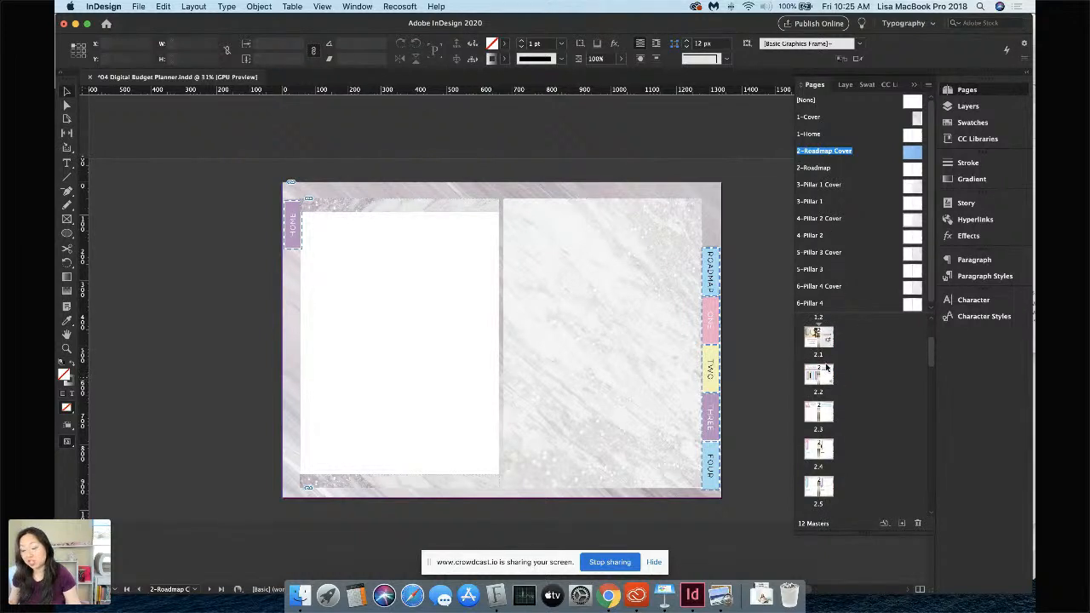
pyautogui.moveTo(825, 344)
pyautogui.mouseDown()
pyautogui.moveTo(835, 344)
pyautogui.moveTo(820, 339)
pyautogui.mouseUp()
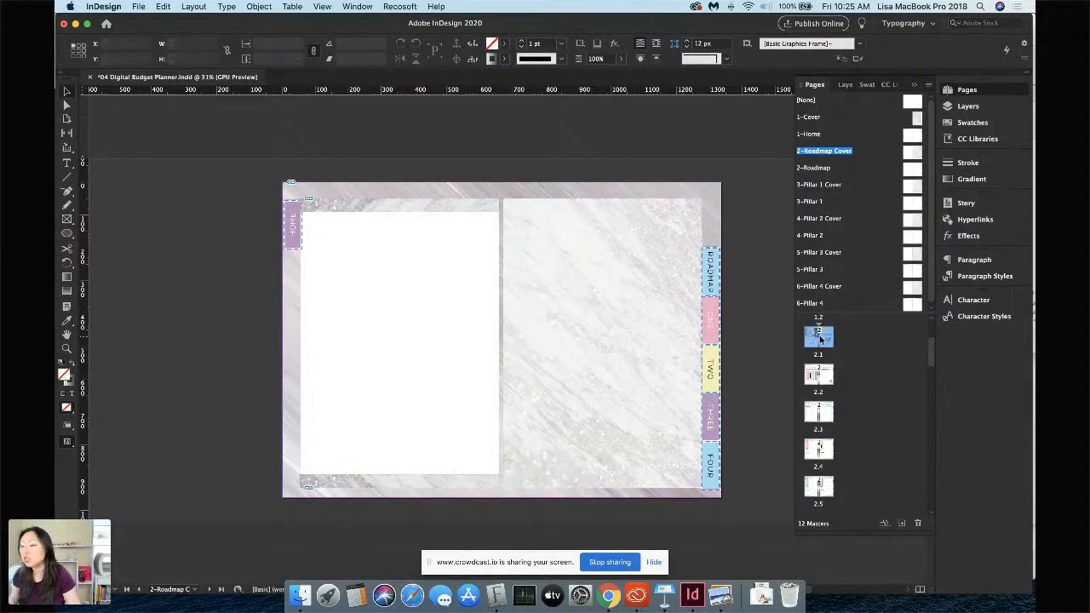
pyautogui.scroll(-4, 818, 366)
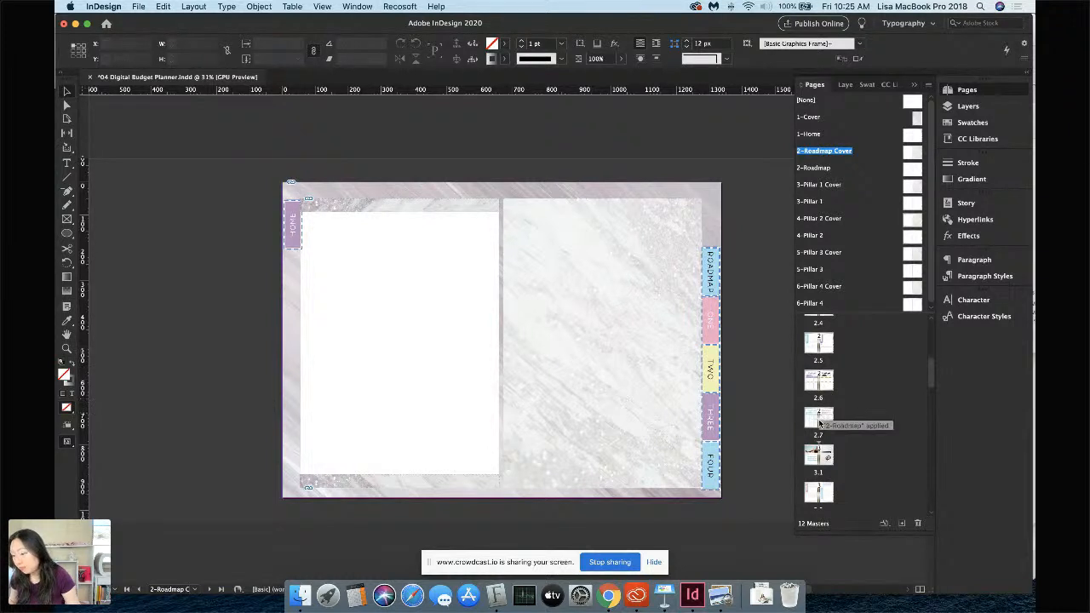
pyautogui.scroll(-3, 818, 439)
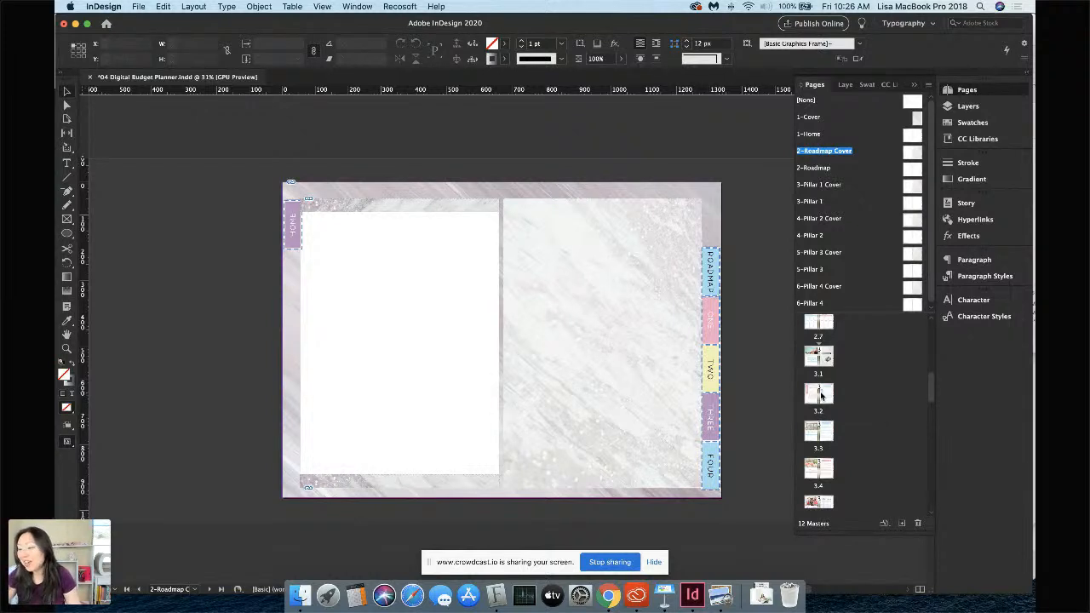
# Display the 3-Pillar 1, 4-Pillar 2 and 5-Pillar 3 Cover master spreads in turn
pyautogui.doubleClick(817, 219)
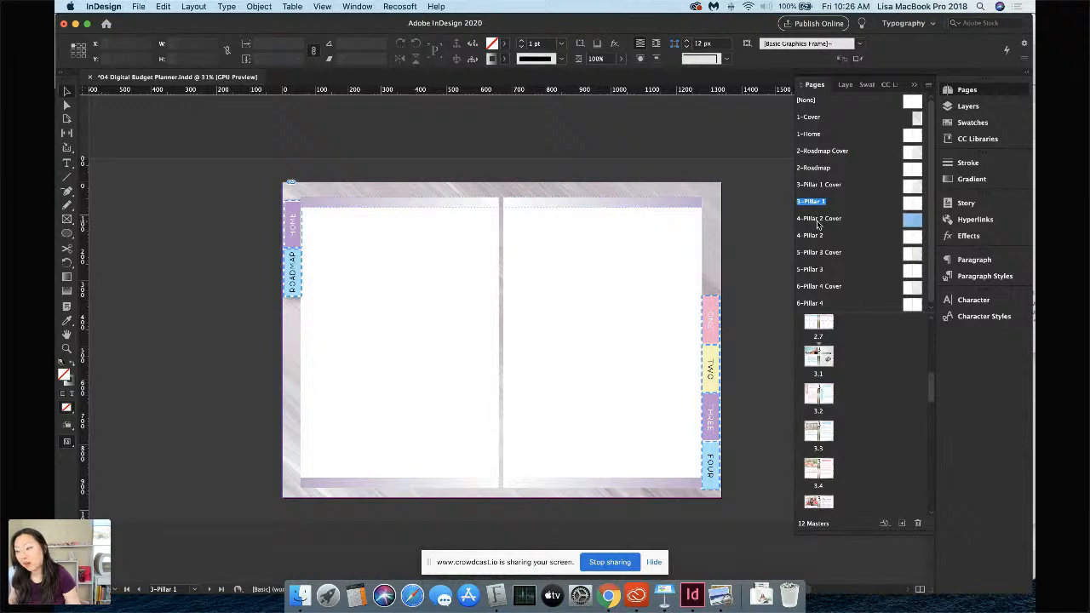
pyautogui.doubleClick(815, 237)
pyautogui.doubleClick(819, 252)
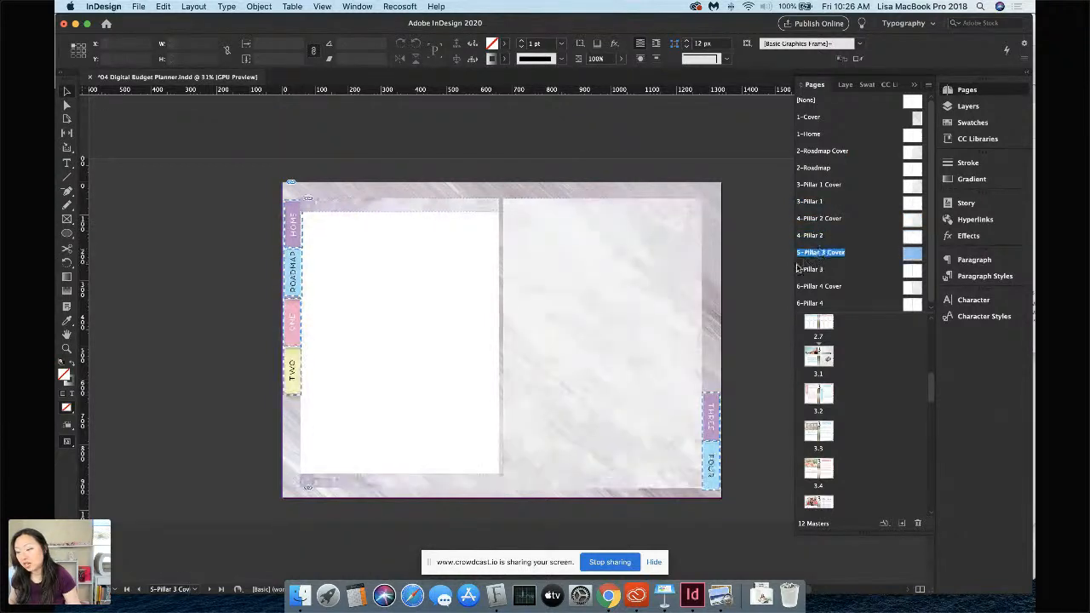
# Try moving the marble image on the right page of the 5-Pillar 3 Cover master toward the spine, undo the move and deselect it
pyautogui.click(647, 205)
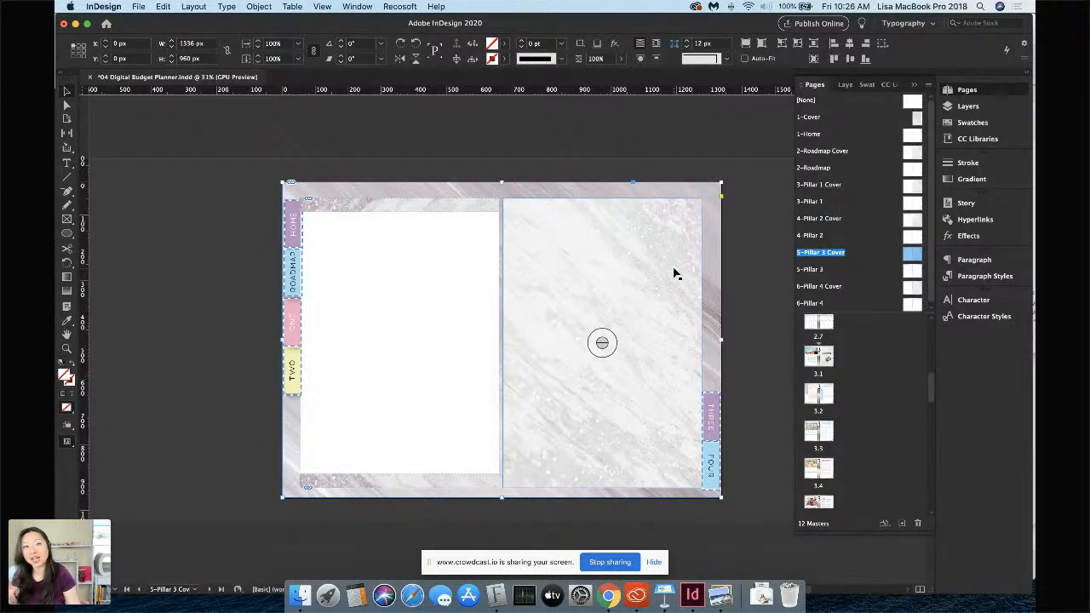
pyautogui.moveTo(674, 269); pyautogui.dragTo(574, 281)
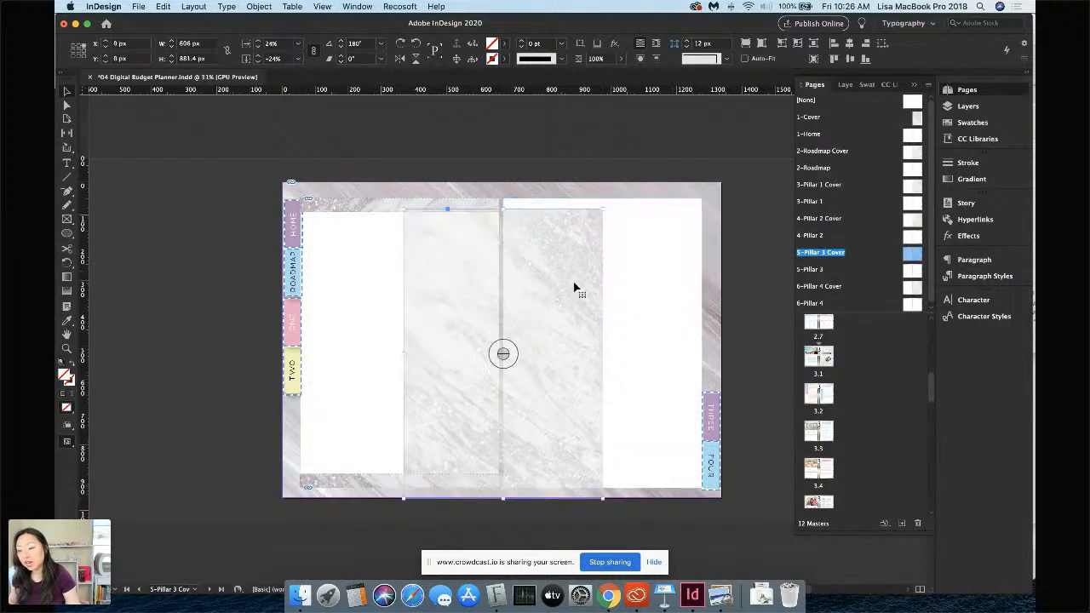
pyautogui.press('super+z')
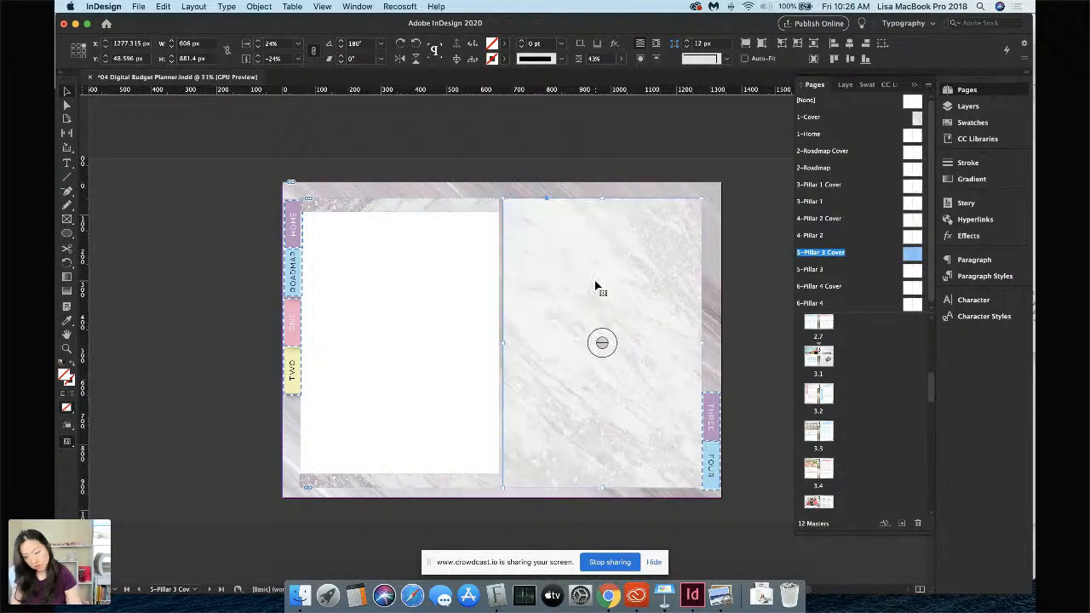
pyautogui.click(739, 201)
# Open the 4-Pillar 2 master spread, try deleting its full-spread marble background and undo the deletion
pyautogui.doubleClick(863, 237)
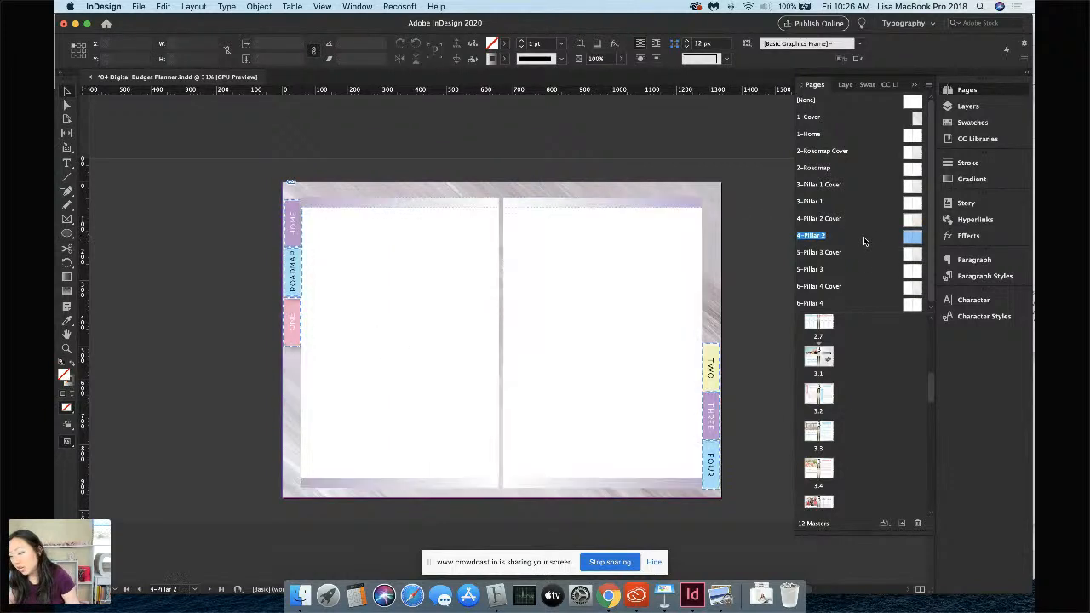
pyautogui.click(415, 189)
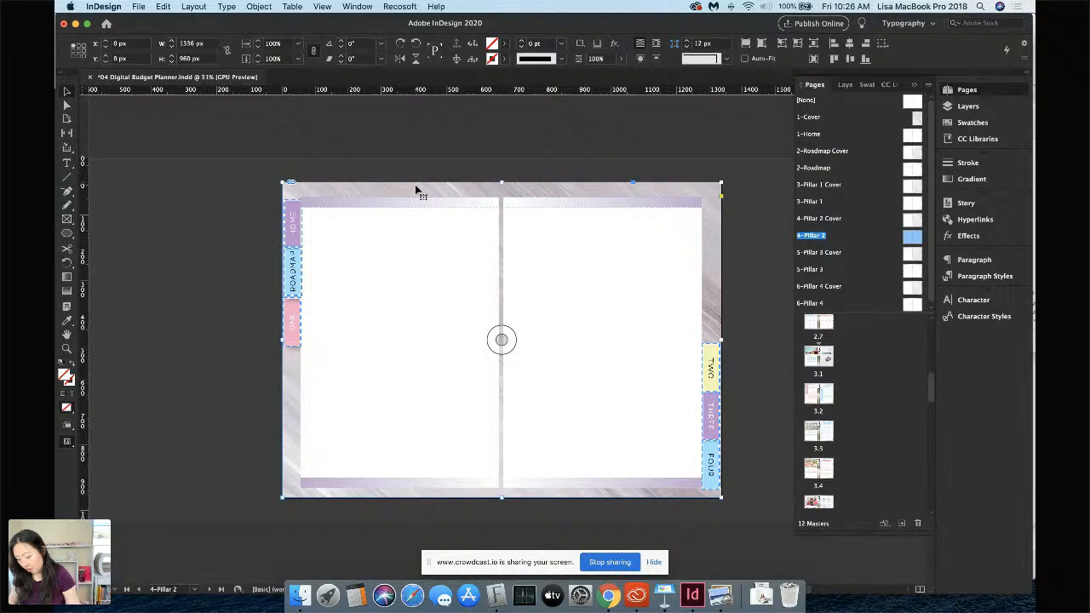
pyautogui.press('Delete')
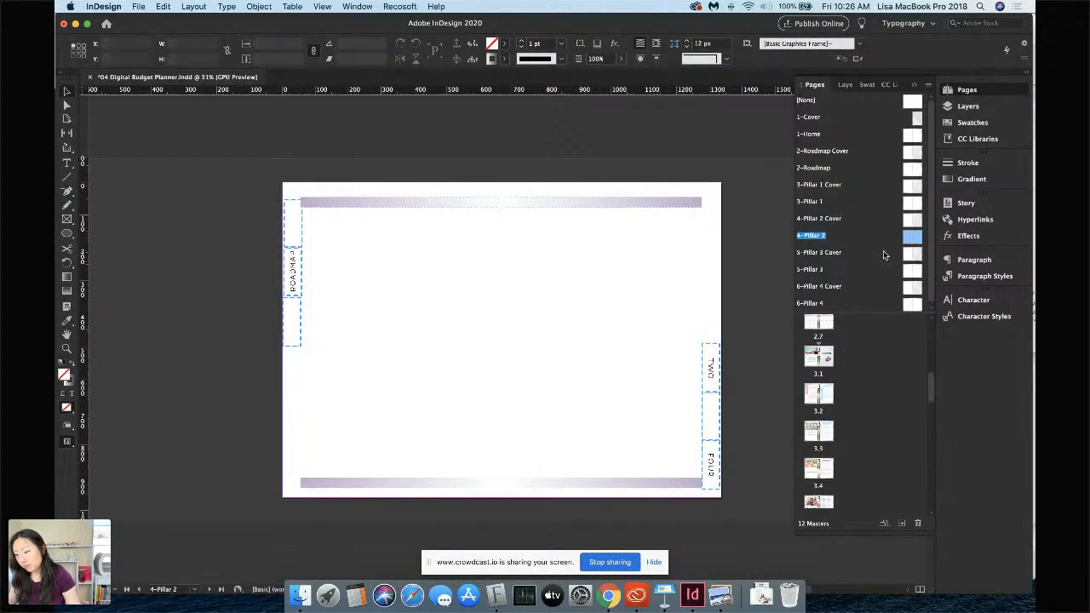
pyautogui.press('super+z')
pyautogui.click(694, 150)
pyautogui.click(695, 198)
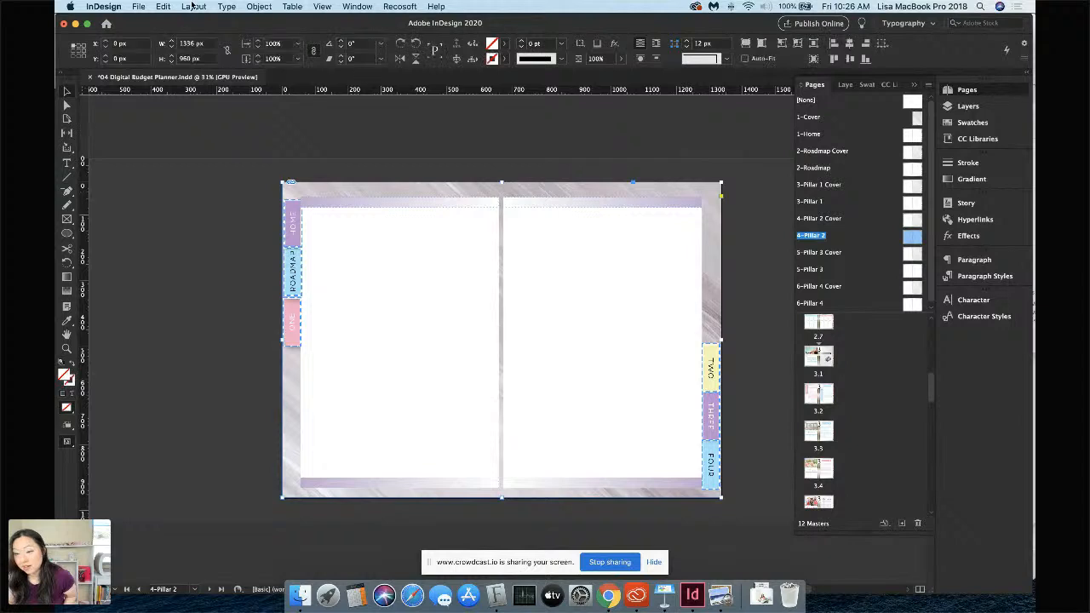
# Show the document's layers, expand Layer 1 and select its topmost rectangle object
pyautogui.click(355, 7)
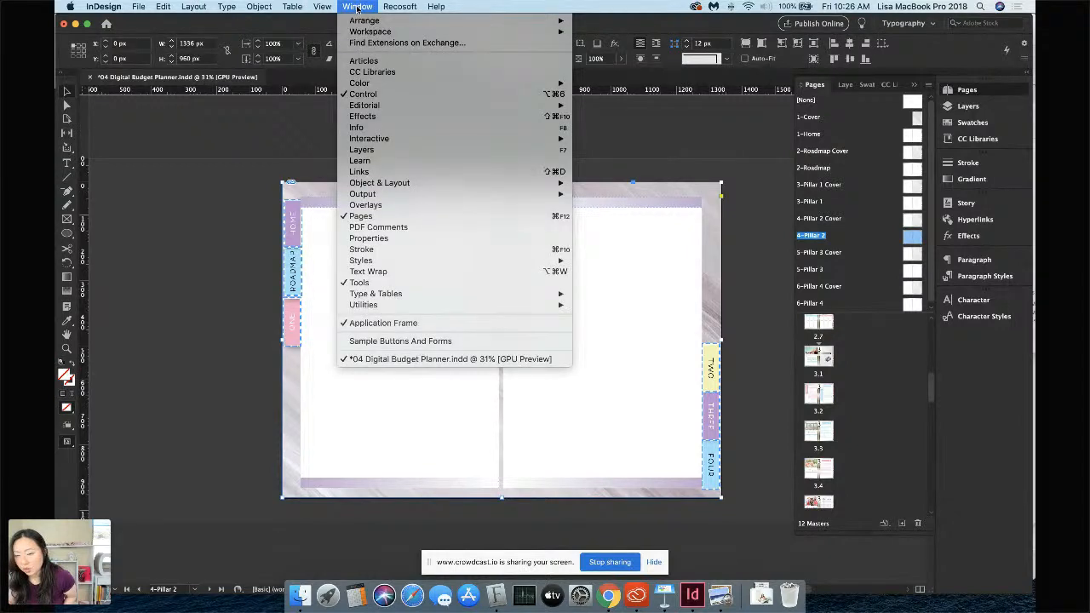
pyautogui.click(361, 150)
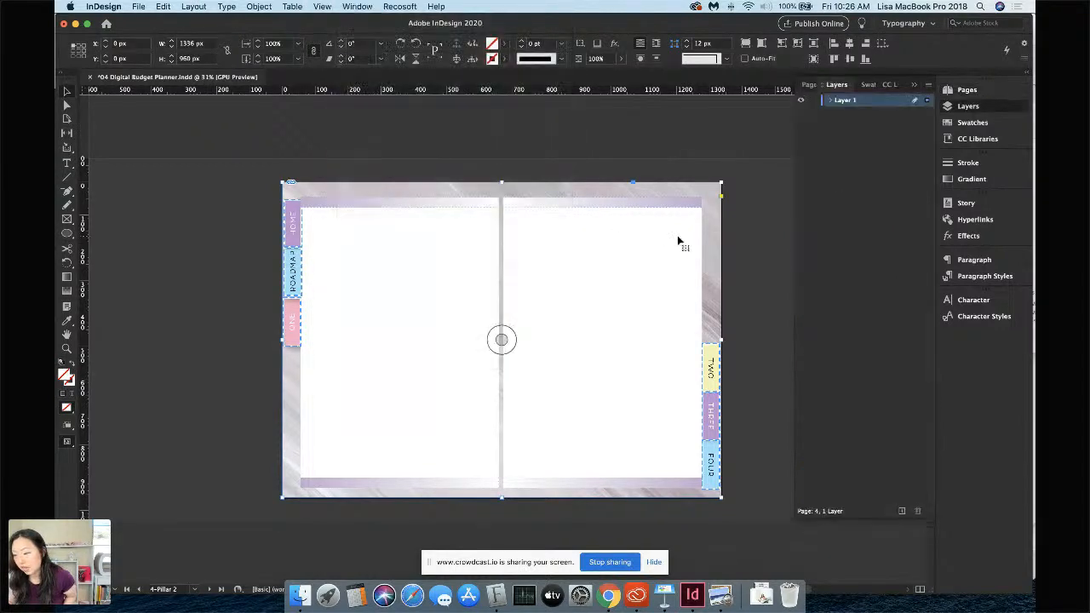
pyautogui.click(833, 101)
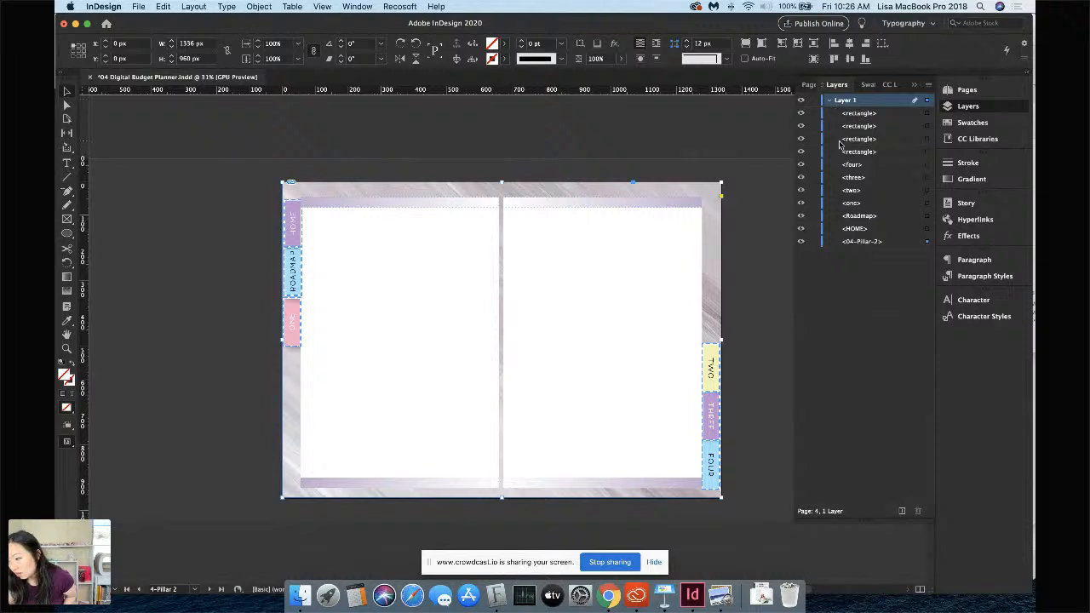
pyautogui.click(875, 114)
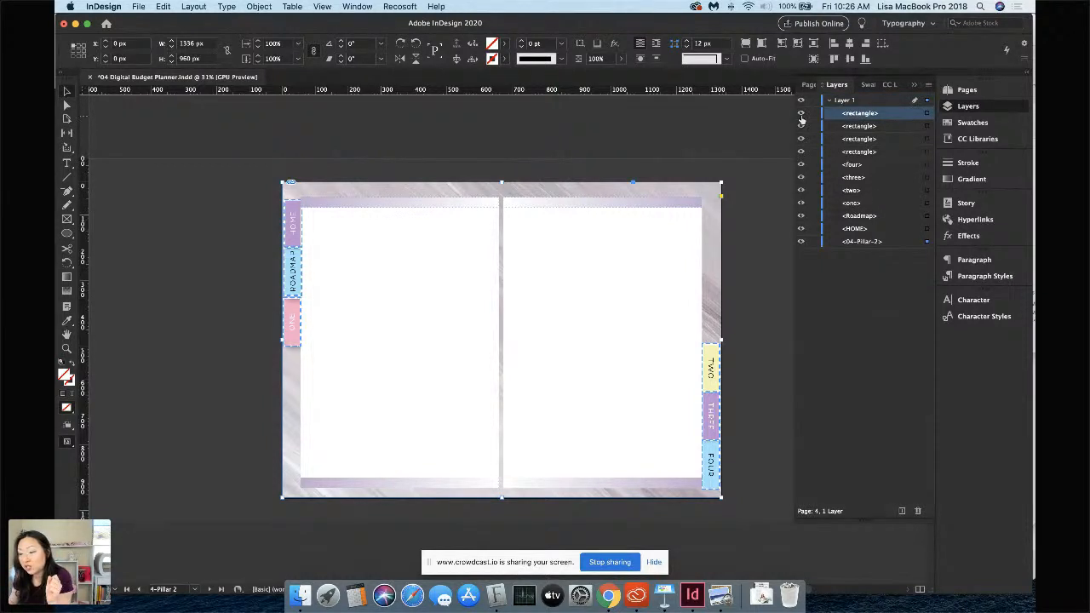
# Hide and show the topmost rectangle in Layer 1 twice to identify it on the 4-Pillar 2 master
pyautogui.click(800, 120)
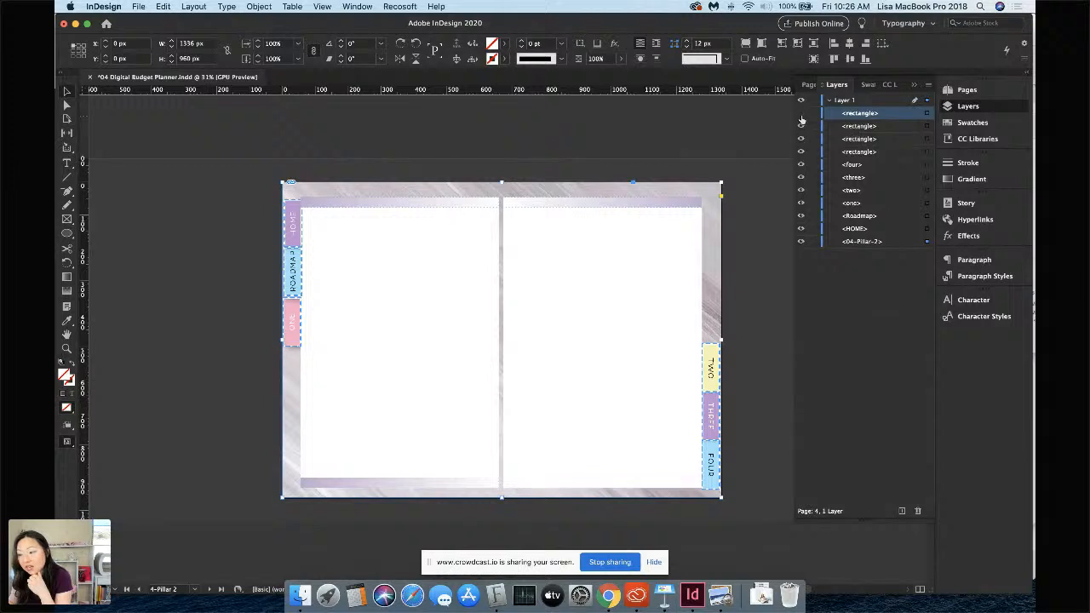
pyautogui.click(802, 116)
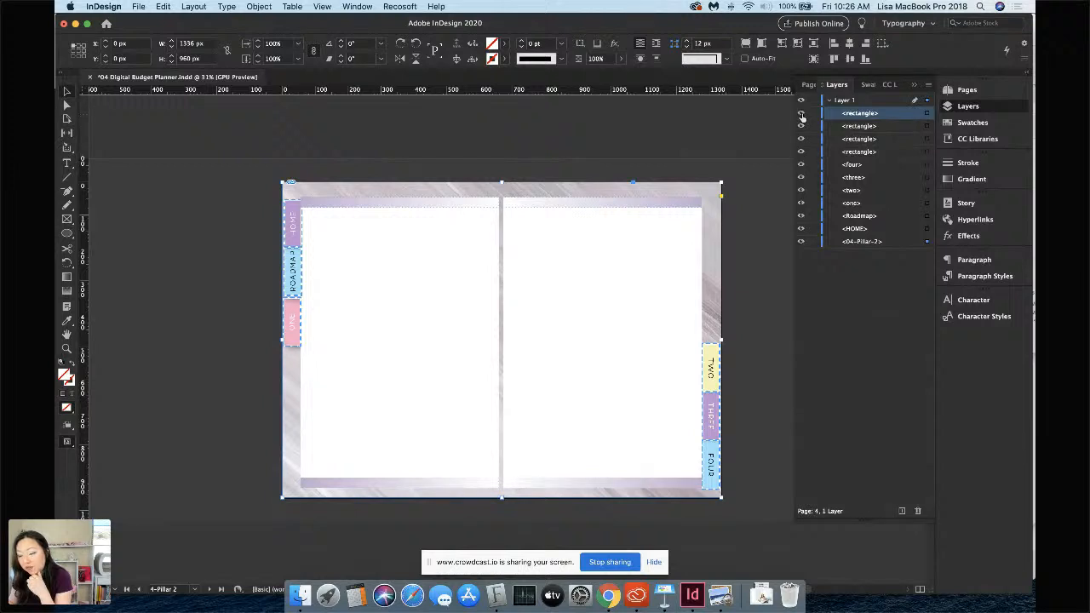
pyautogui.click(801, 116)
pyautogui.click(802, 117)
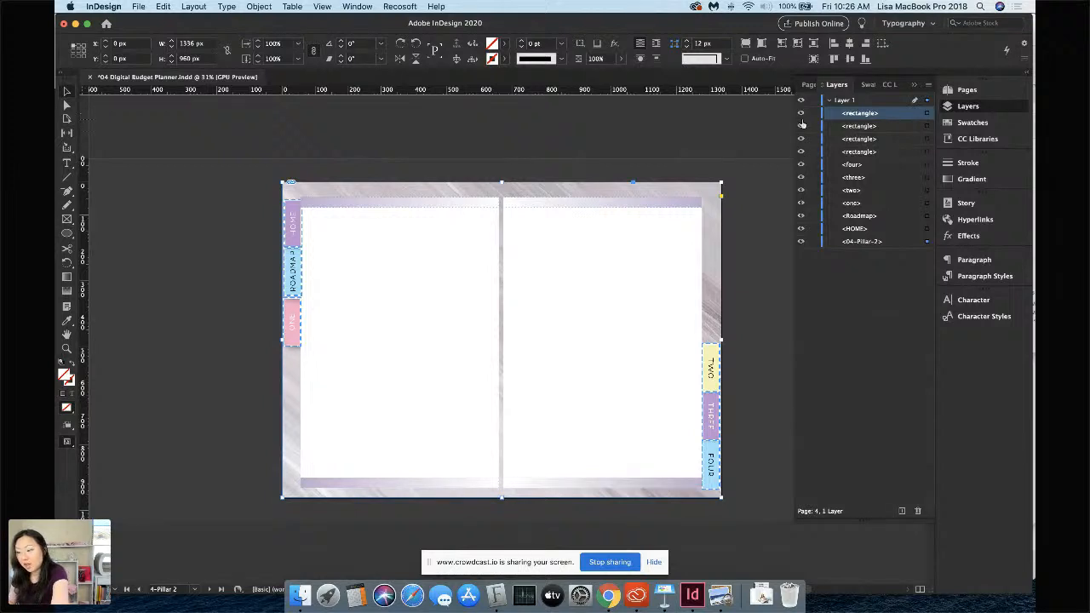
# Hide and show the second rectangle and the <four> tab in Layer 1 to identify them on the spread
pyautogui.click(800, 127)
pyautogui.click(801, 127)
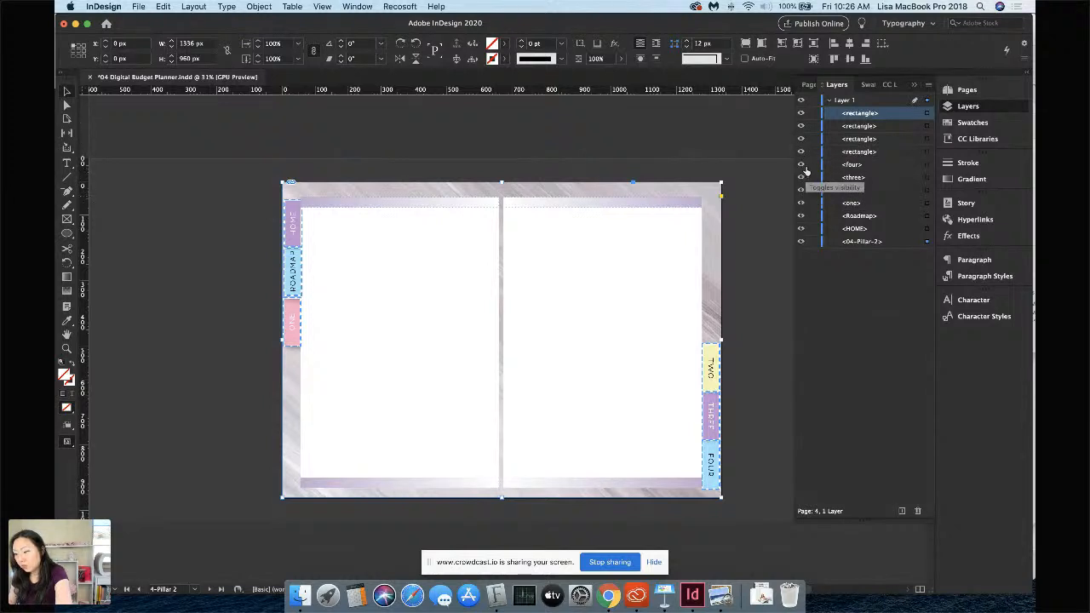
pyautogui.click(801, 165)
pyautogui.click(801, 165)
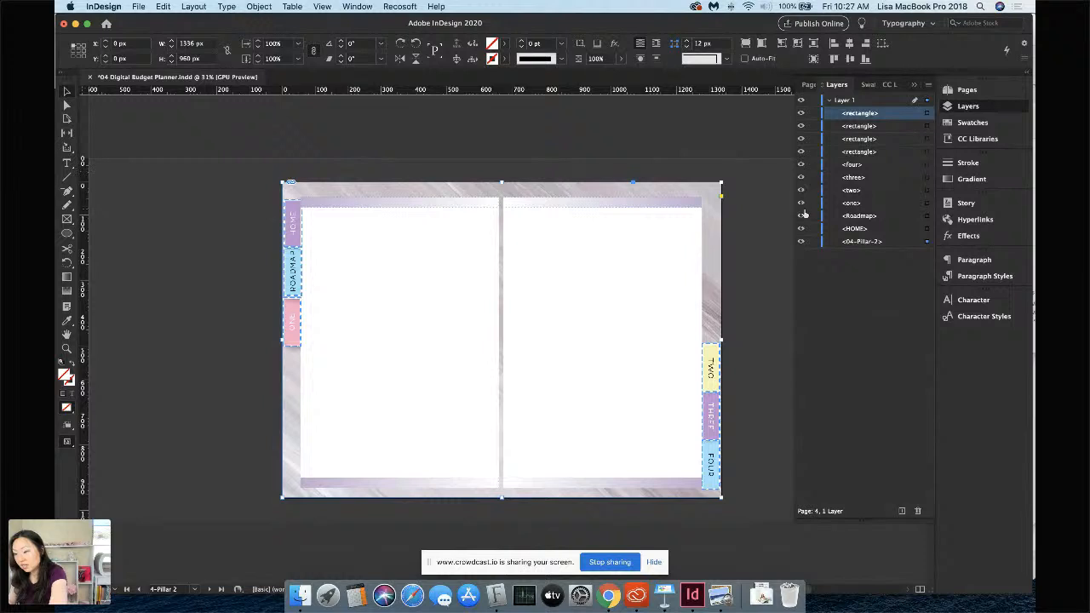
# Hide and show the <04-Pillar-2> background image twice and select its entry in Layer 1
pyautogui.click(801, 242)
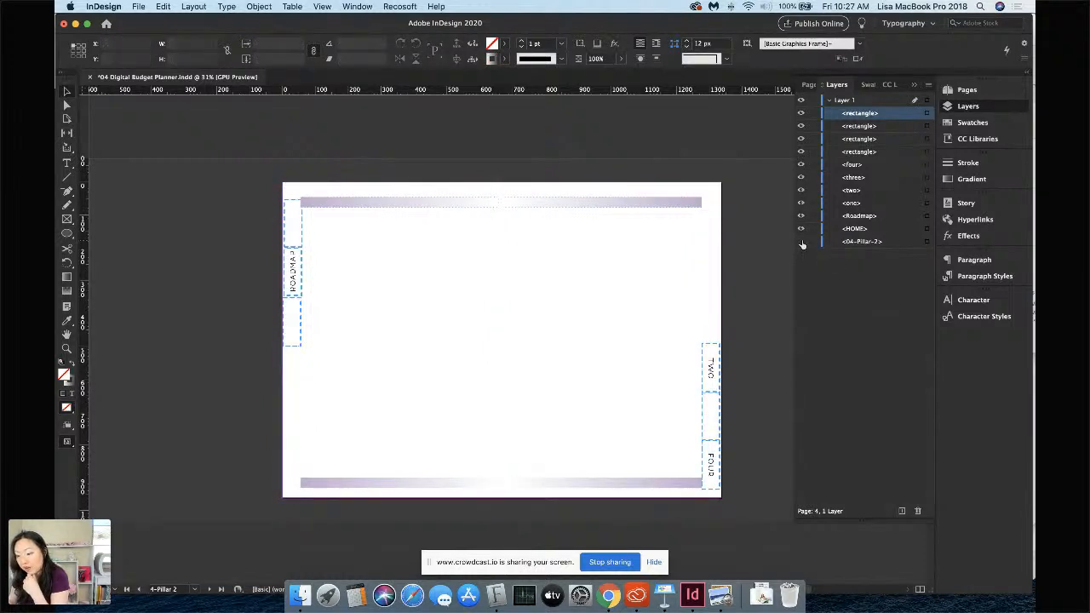
pyautogui.click(801, 241)
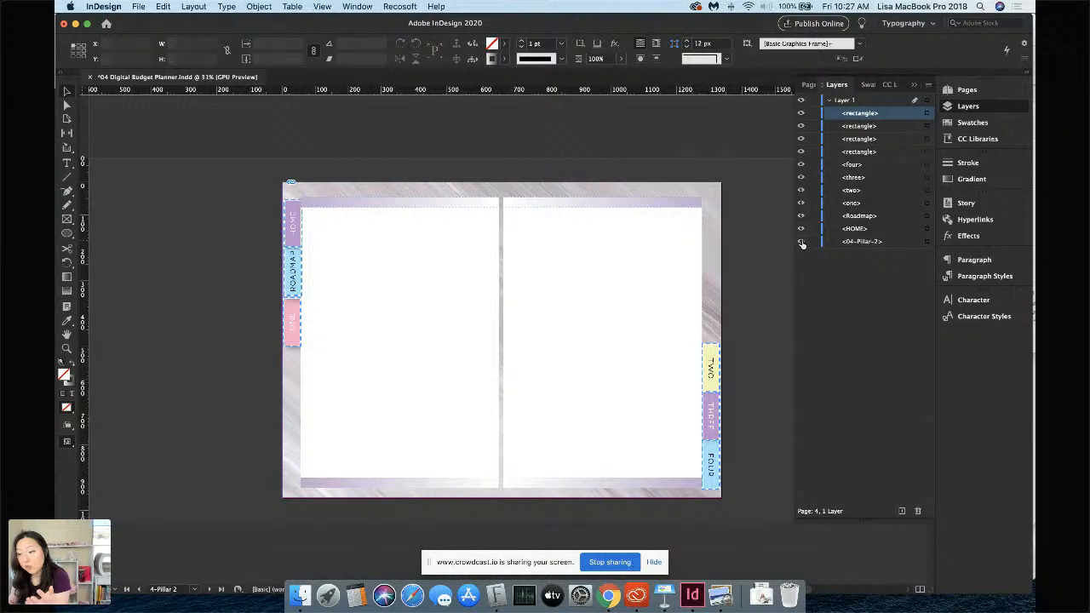
pyautogui.click(801, 241)
pyautogui.click(848, 241)
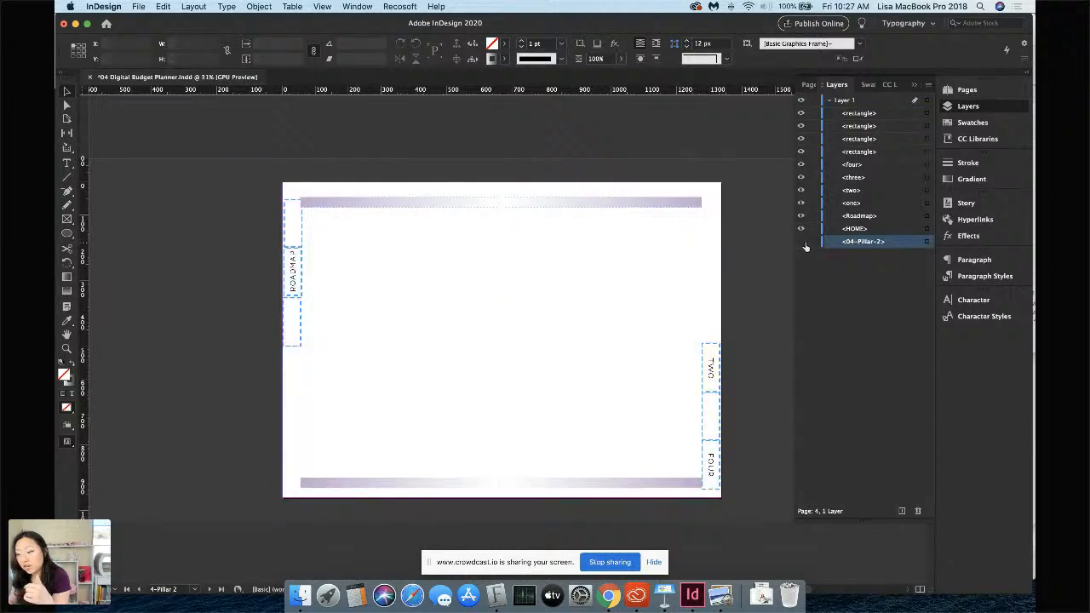
pyautogui.click(801, 242)
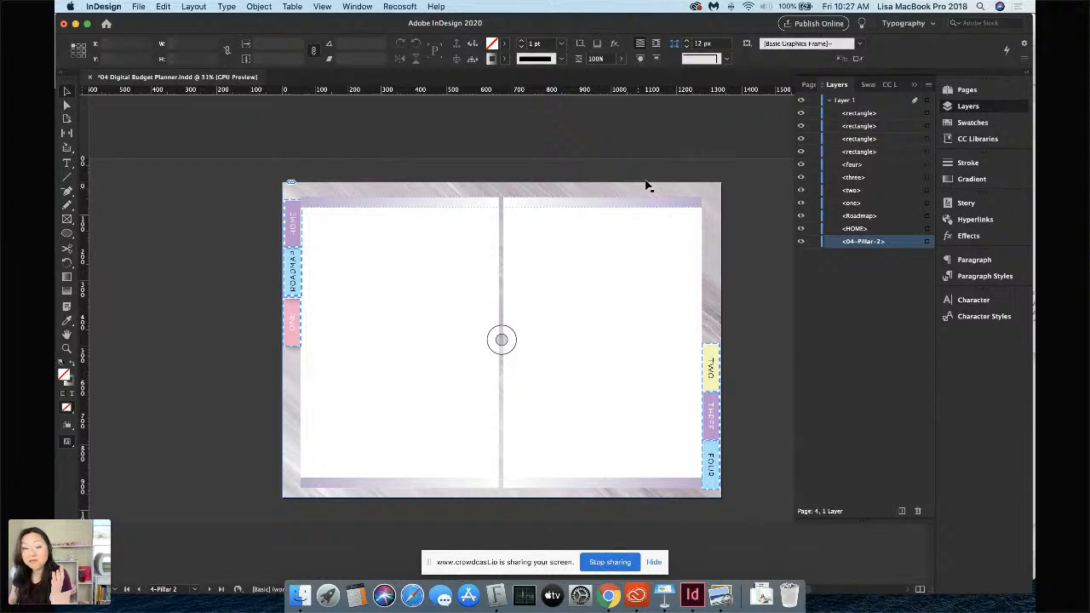
# Switch to Finder and open the planner's Links folder on Silver Oct 2018, inside Downloads, 34 Budget Planner, 17 Digital Planner and the sales file folder
pyautogui.click(298, 595)
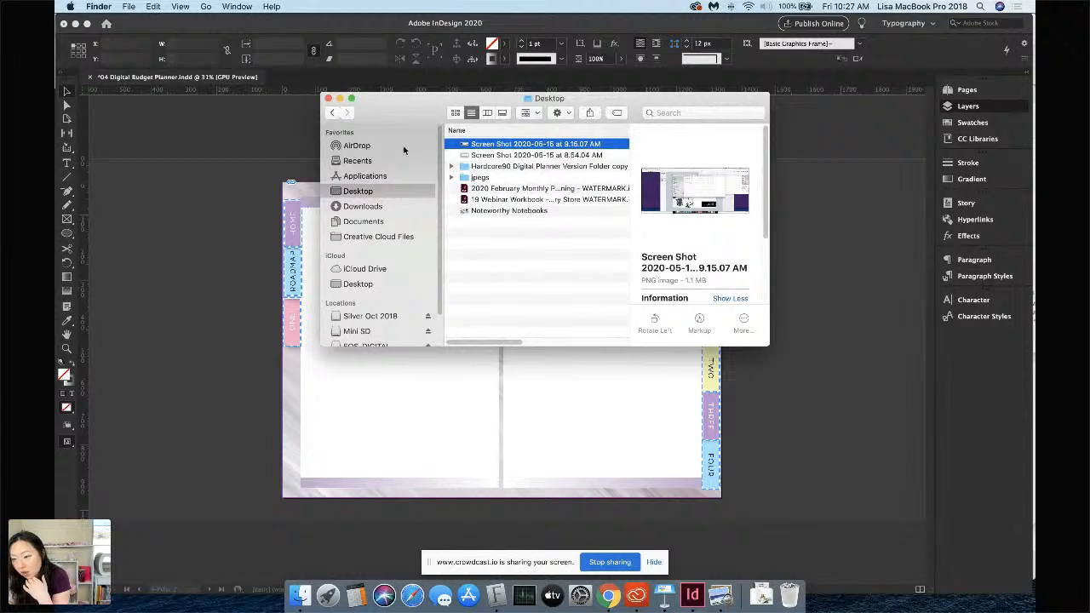
pyautogui.click(394, 317)
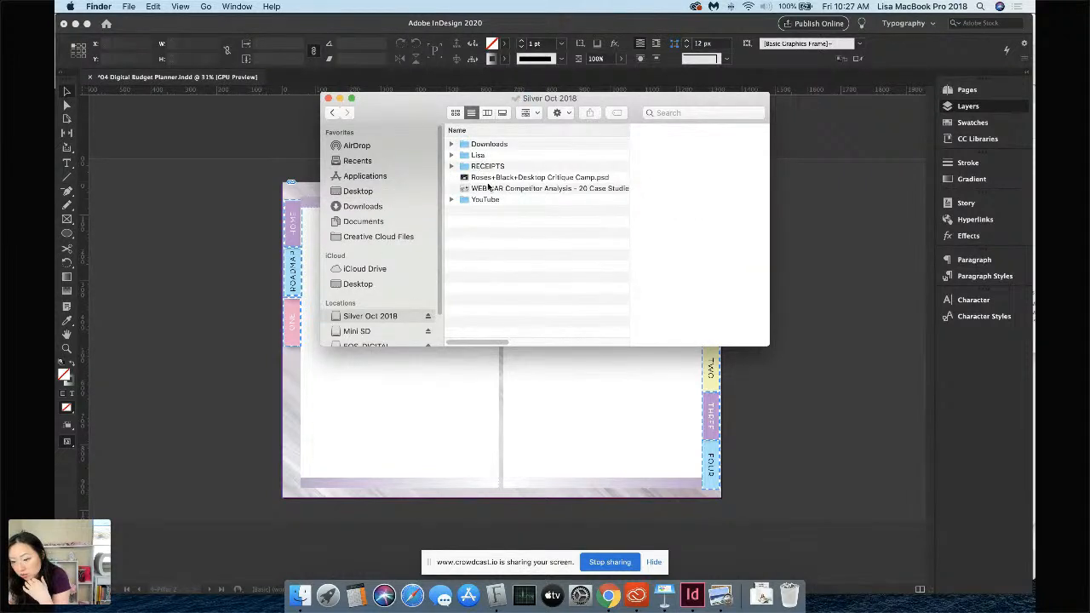
pyautogui.doubleClick(492, 144)
pyautogui.scroll(-3, 515, 264)
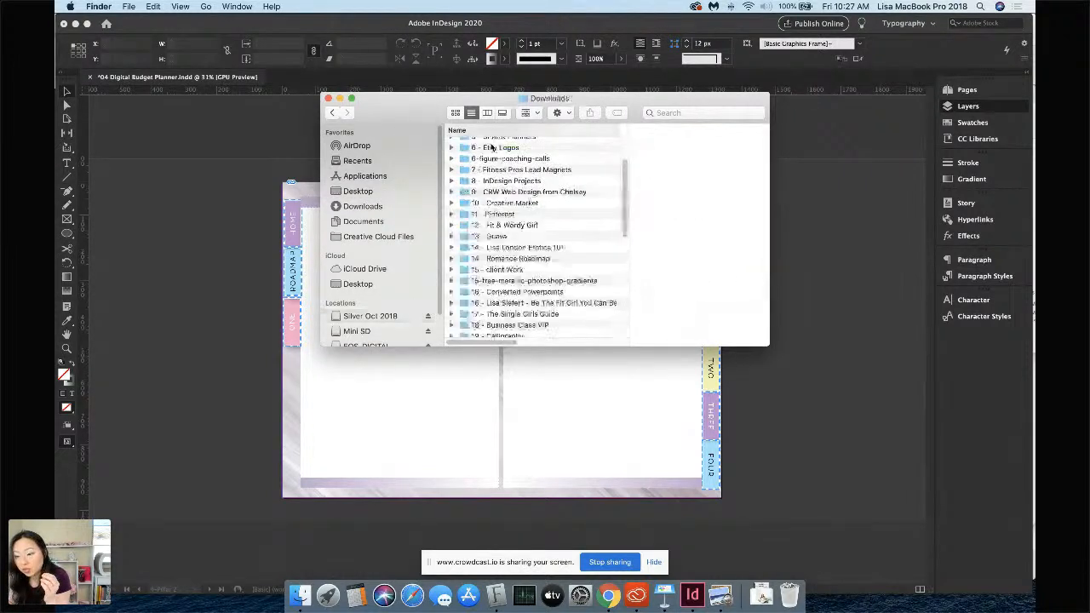
pyautogui.doubleClick(509, 203)
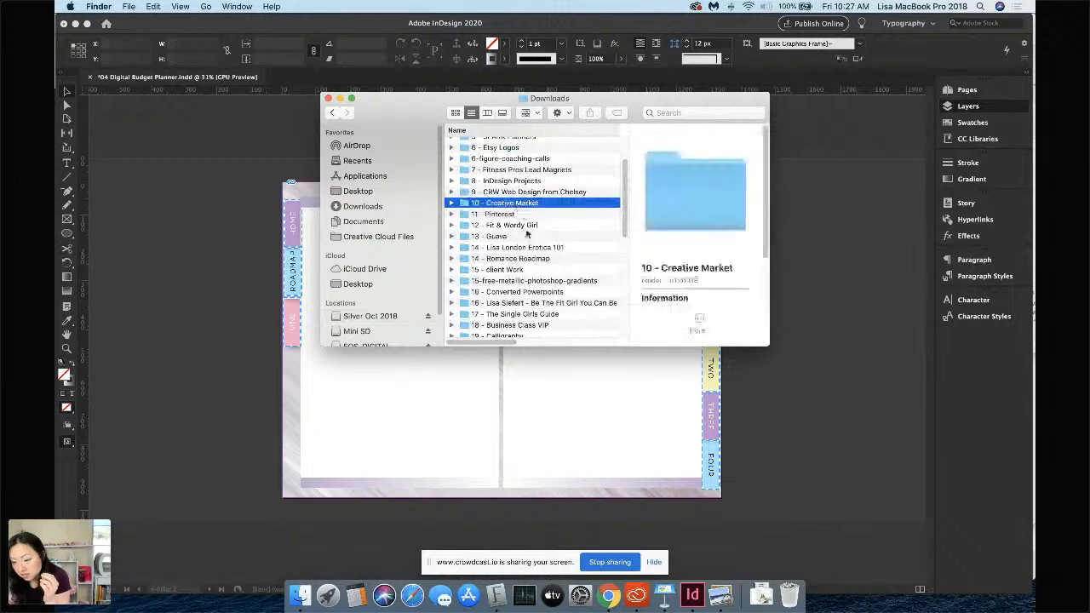
pyautogui.scroll(-3, 511, 287)
pyautogui.doubleClick(513, 291)
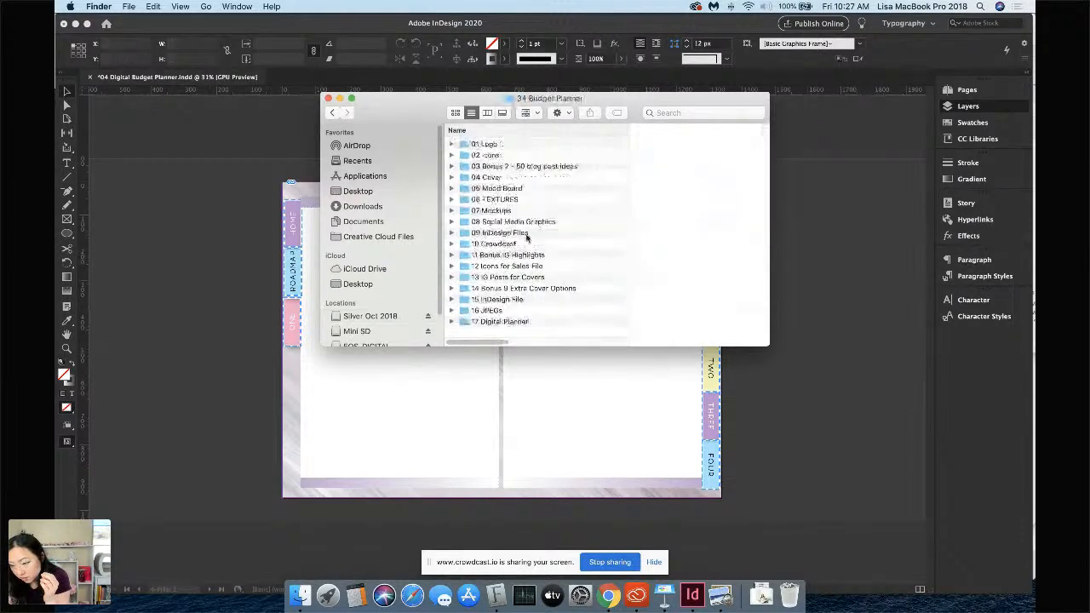
pyautogui.doubleClick(515, 322)
pyautogui.doubleClick(493, 211)
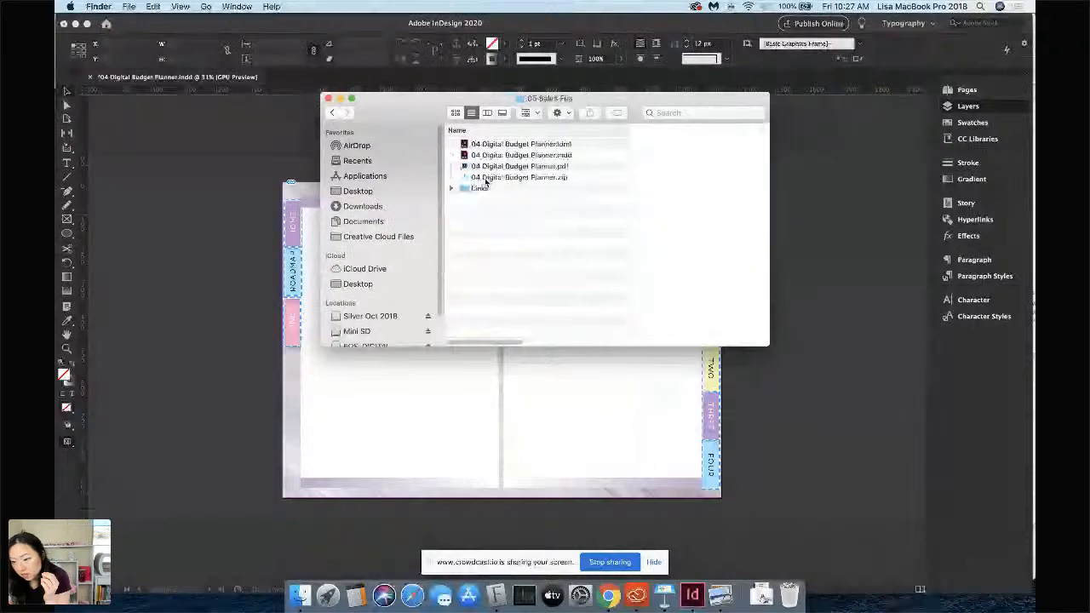
pyautogui.doubleClick(480, 187)
# Examine the linked files in the Links folder, previewing 01-Front-cover.png, 01-Home.jpg, 02 Umbrella.png and the 03-Pillar-1 background
pyautogui.scroll(-5, 540, 246)
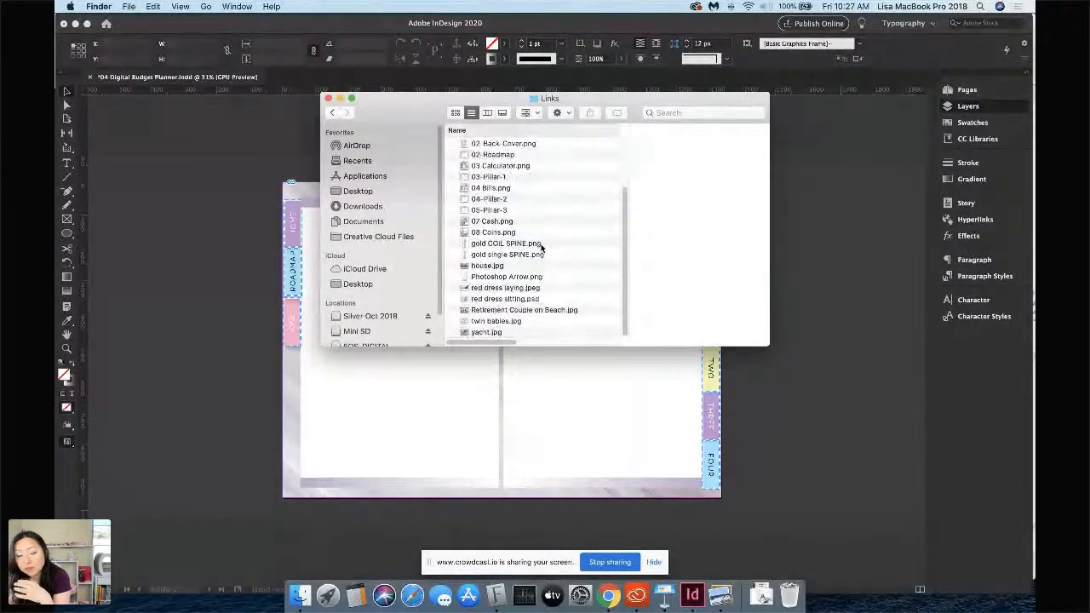
pyautogui.scroll(5, 538, 248)
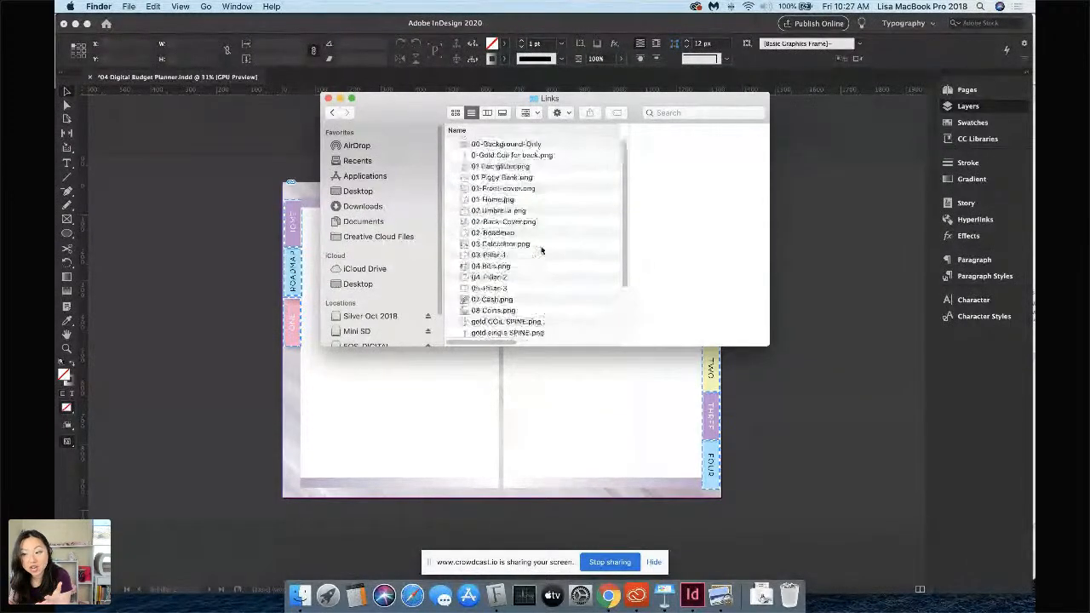
pyautogui.click(500, 188)
pyautogui.click(503, 201)
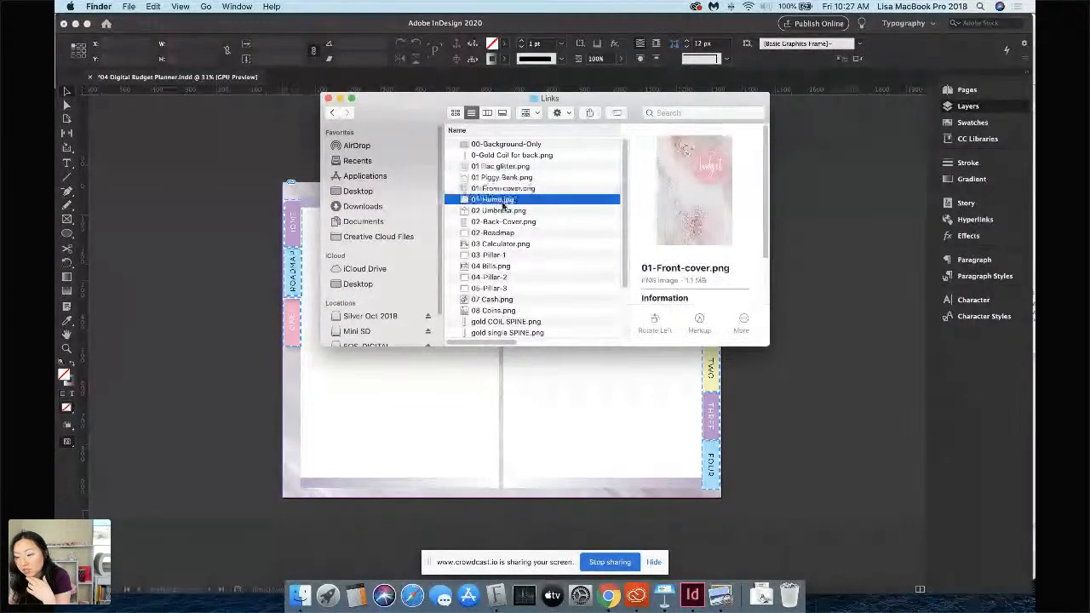
pyautogui.click(501, 210)
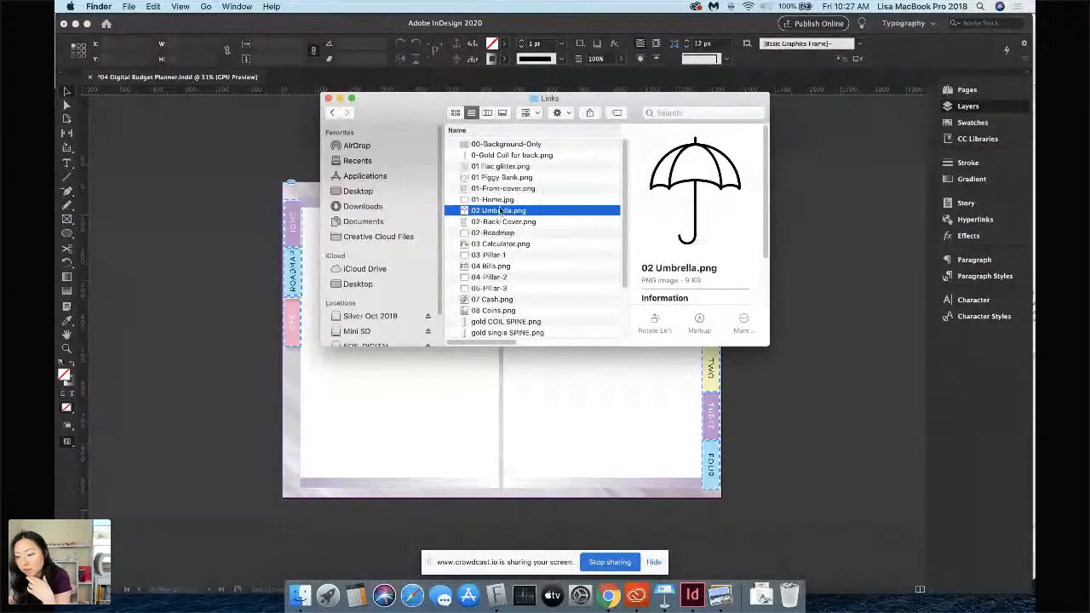
pyautogui.click(494, 200)
pyautogui.click(487, 267)
pyautogui.click(488, 254)
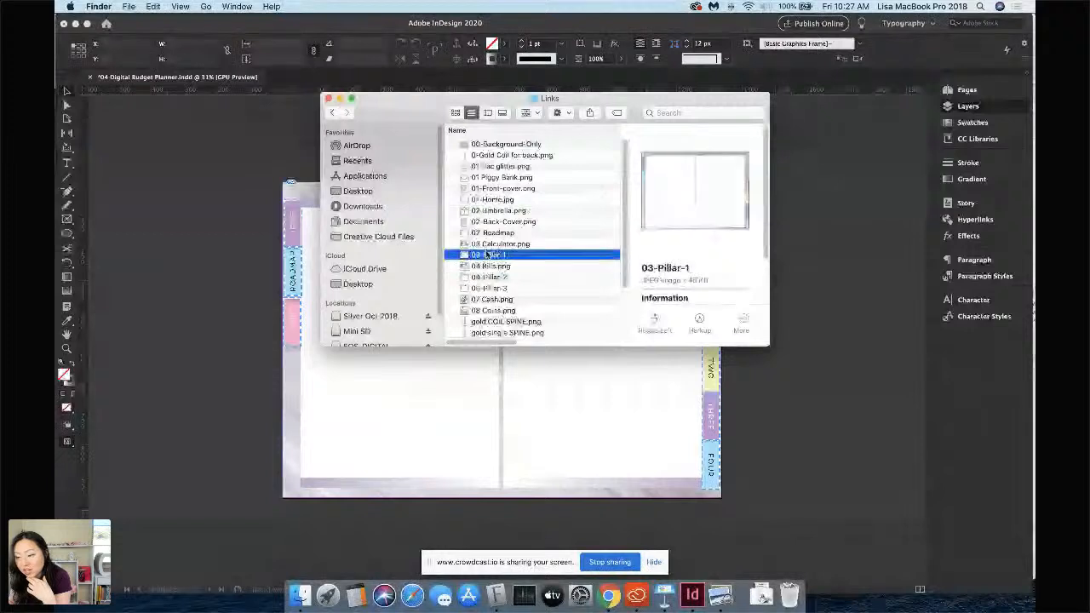
pyautogui.click(487, 255)
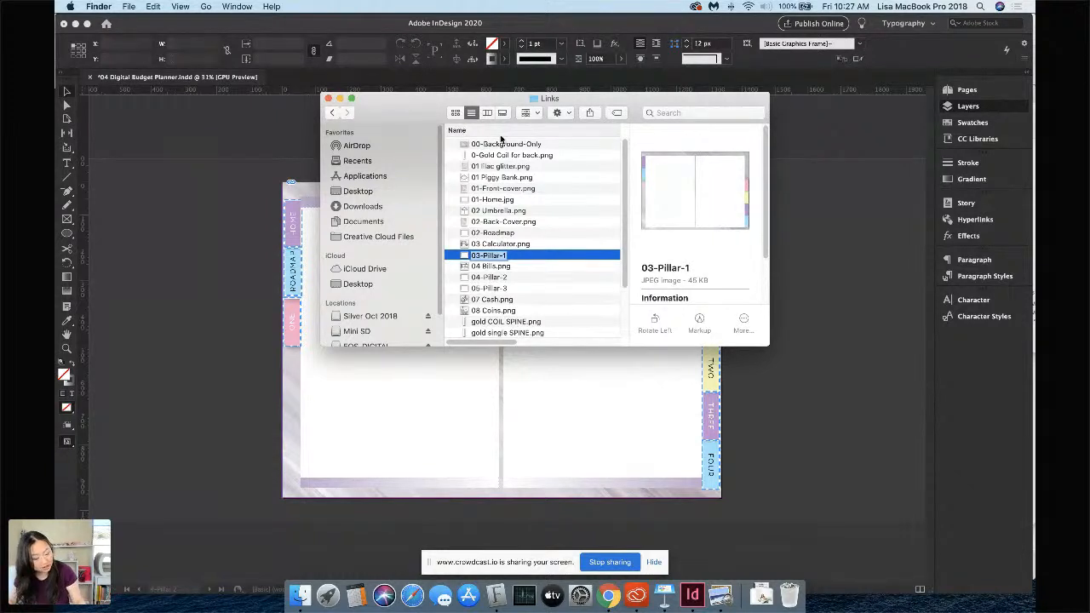
# Switch back to InDesign, show the document's pages and open the 1-Home master spread
pyautogui.click(826, 343)
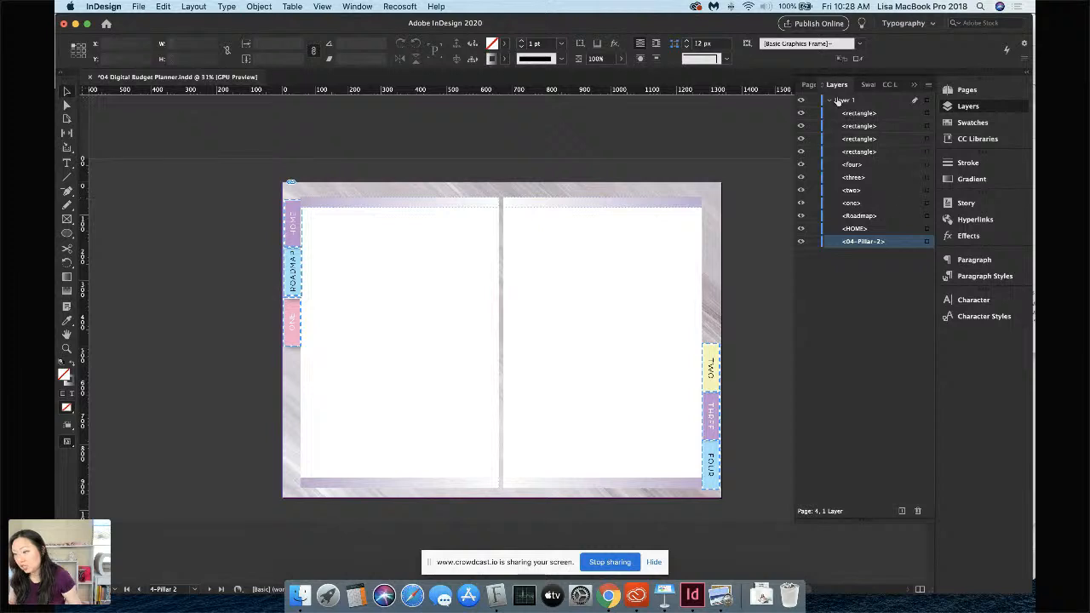
pyautogui.click(808, 84)
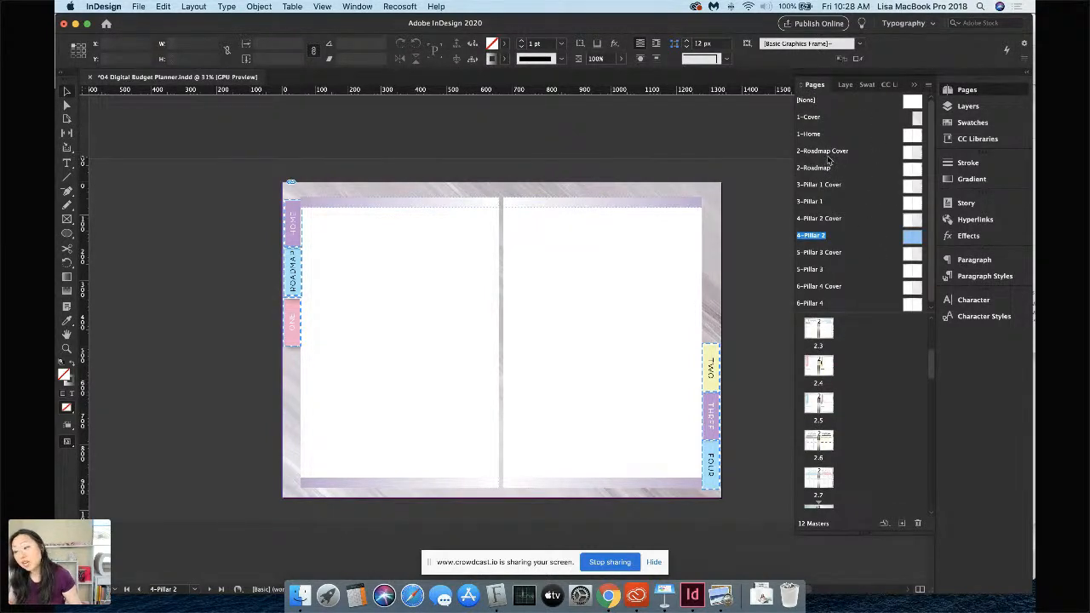
pyautogui.click(829, 155)
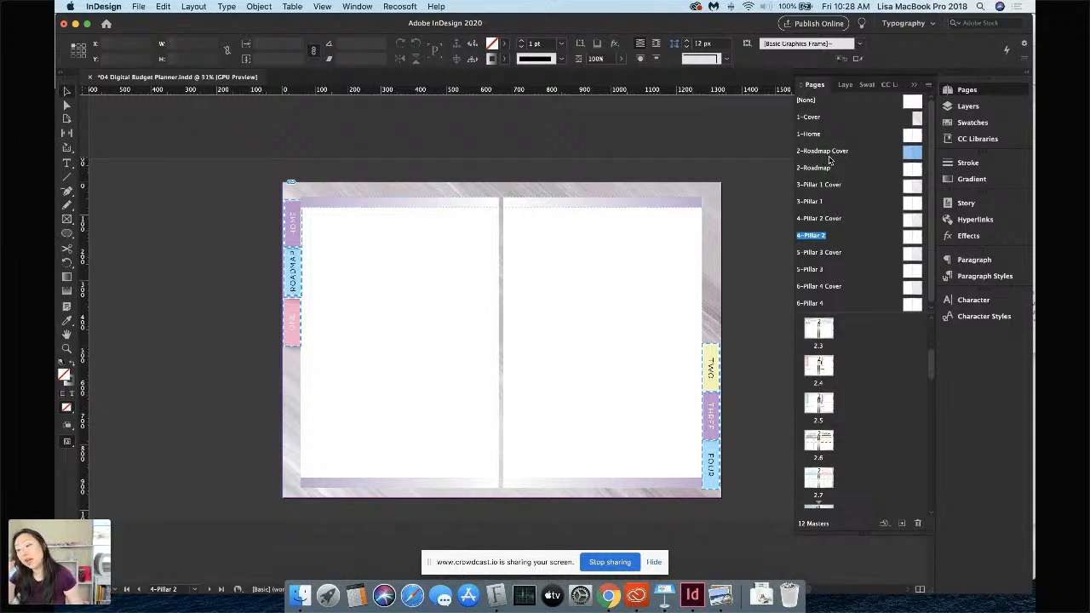
pyautogui.doubleClick(826, 135)
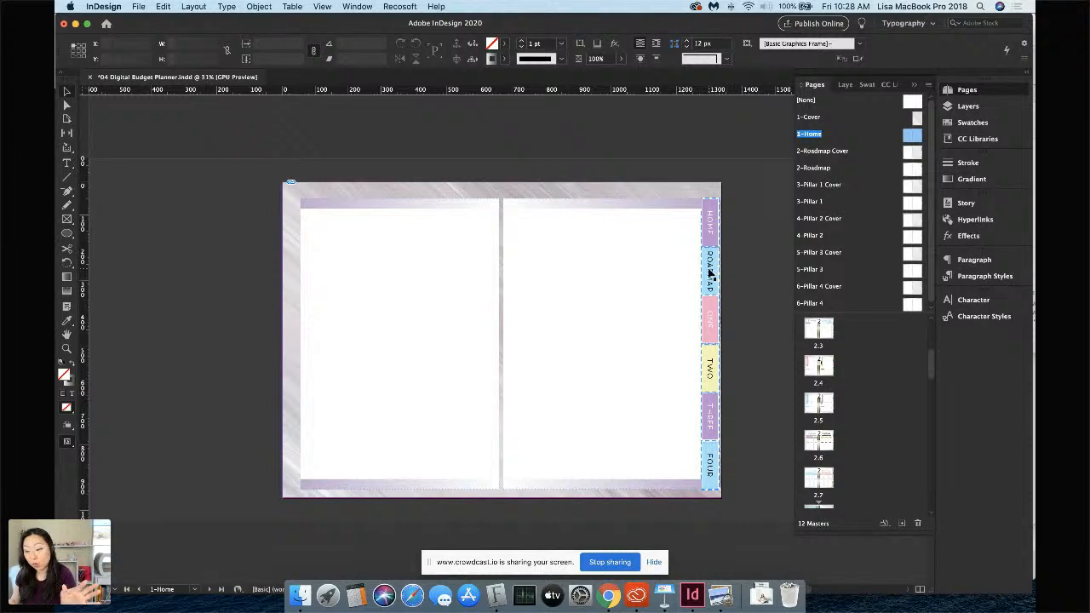
# Replace the HOME tab's text with "Cover" on the 1-Home master and leave the text frame
pyautogui.click(67, 162)
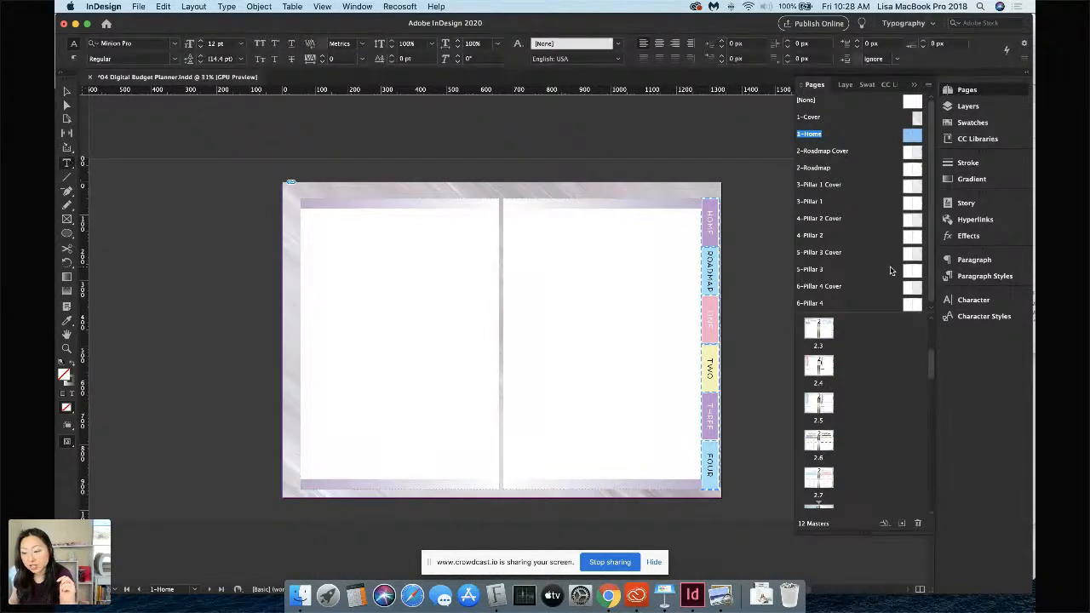
pyautogui.click(711, 224)
pyautogui.moveTo(713, 204); pyautogui.dragTo(714, 237)
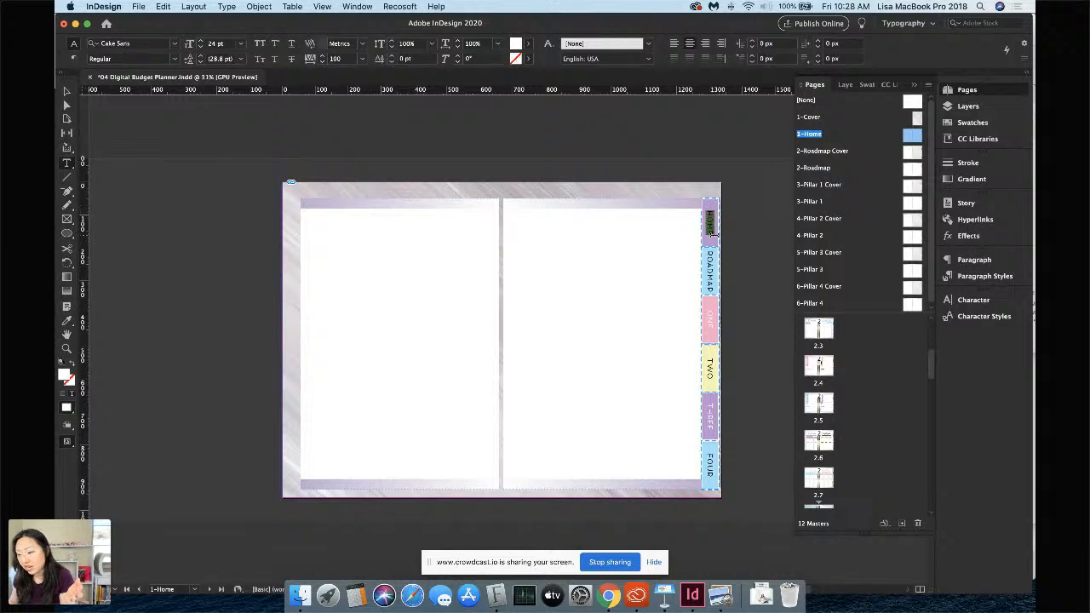
pyautogui.write('Cover')
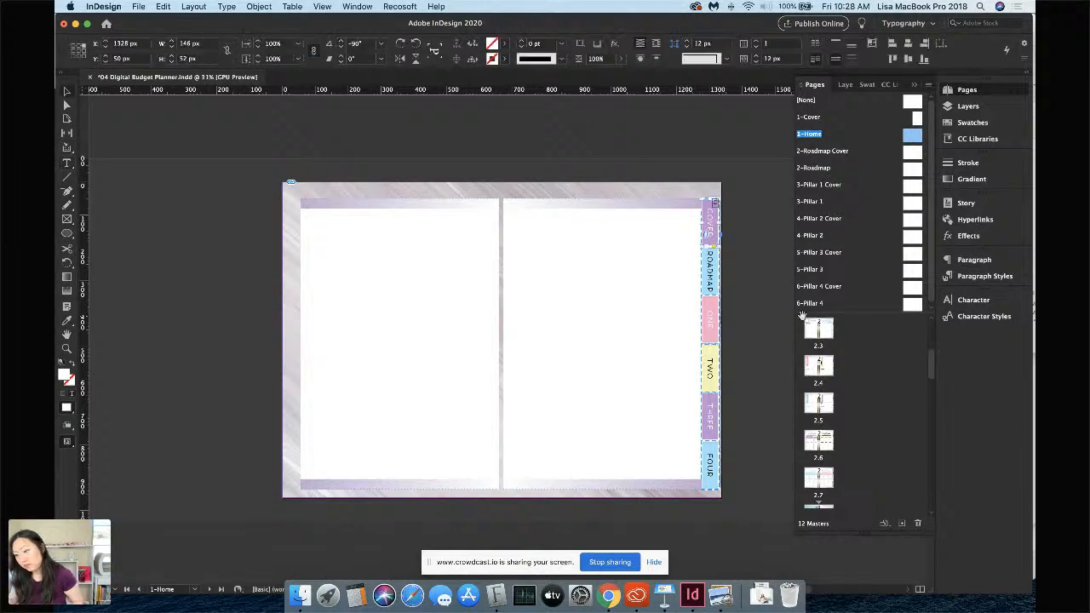
pyautogui.press('Escape')
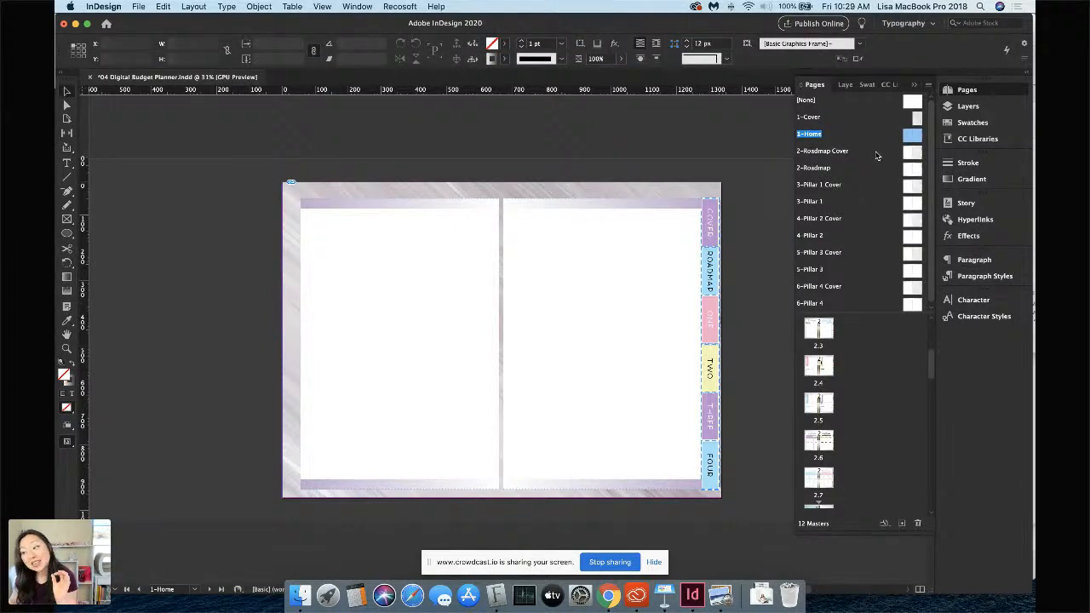
# Open the 2-Roadmap Cover master and replace the text of the HOME tab on its left page
pyautogui.click(865, 155)
pyautogui.doubleClick(819, 155)
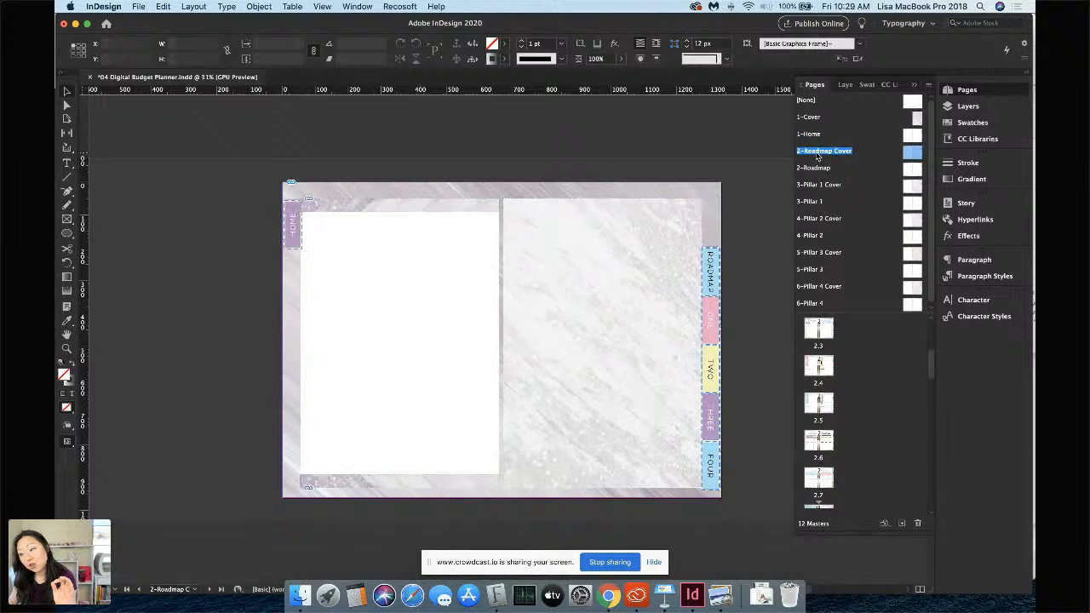
pyautogui.doubleClick(290, 237)
pyautogui.moveTo(290, 238); pyautogui.dragTo(298, 218)
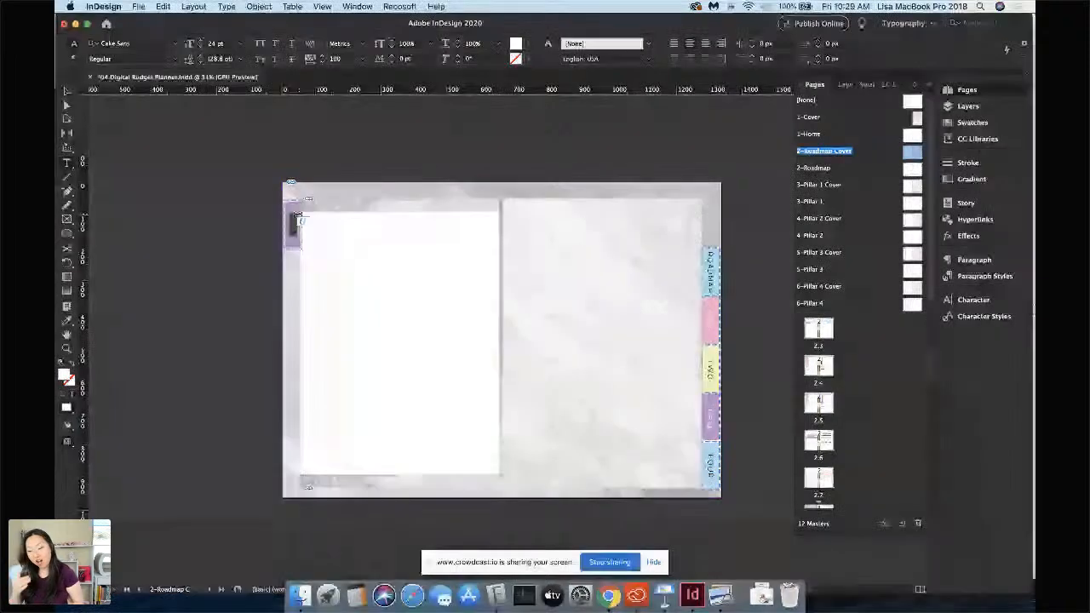
pyautogui.write('HO')
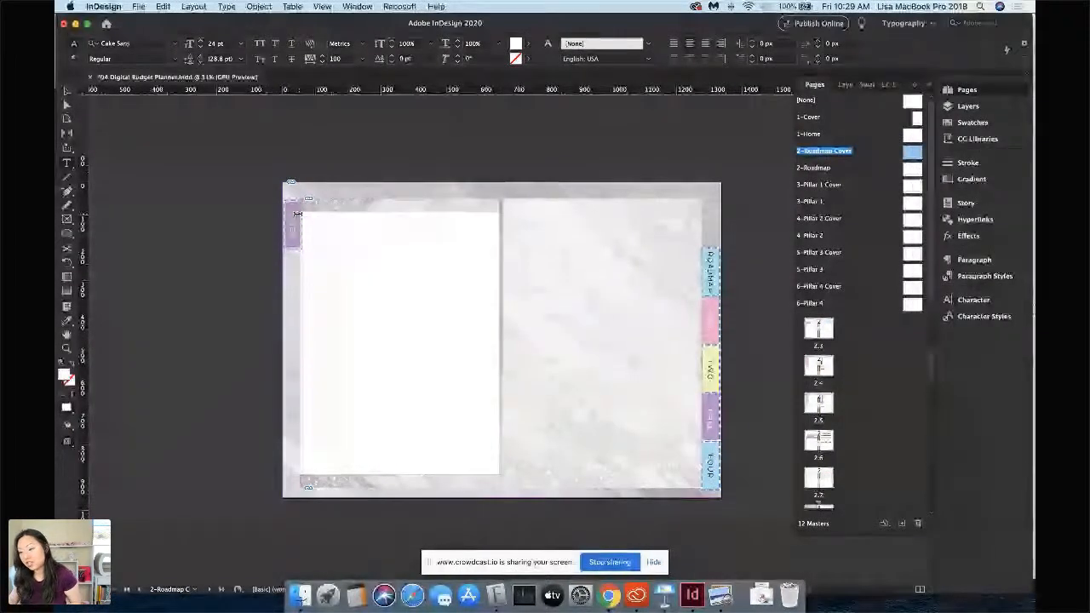
# Open the 2-Roadmap master and change the HOME tab's text on its left page to "Cover"
pyautogui.doubleClick(815, 168)
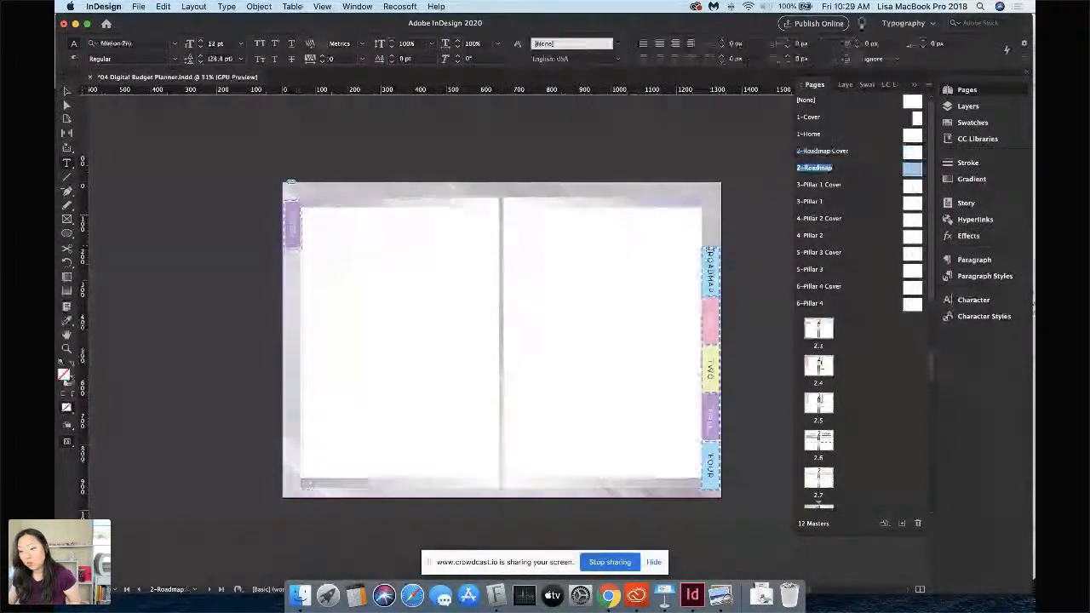
pyautogui.click(291, 226)
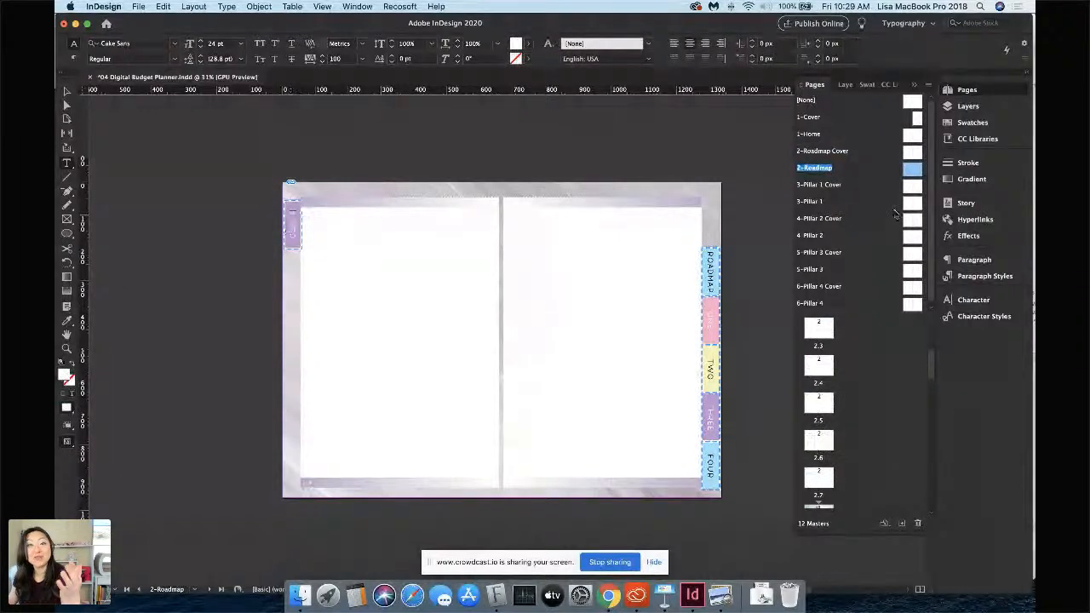
pyautogui.scroll(-1, 874, 239)
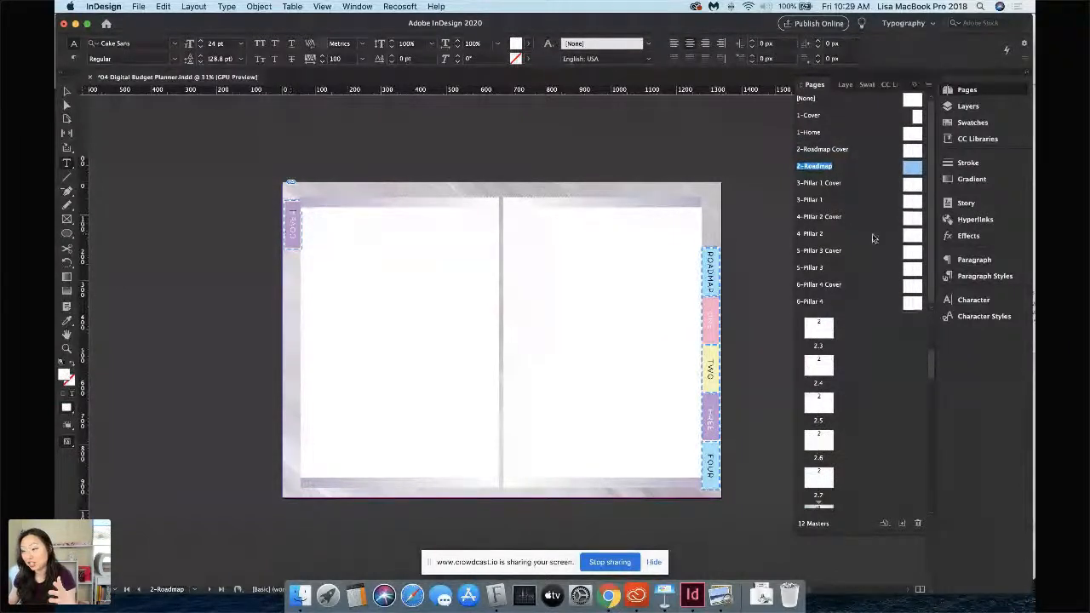
pyautogui.scroll(1, 875, 239)
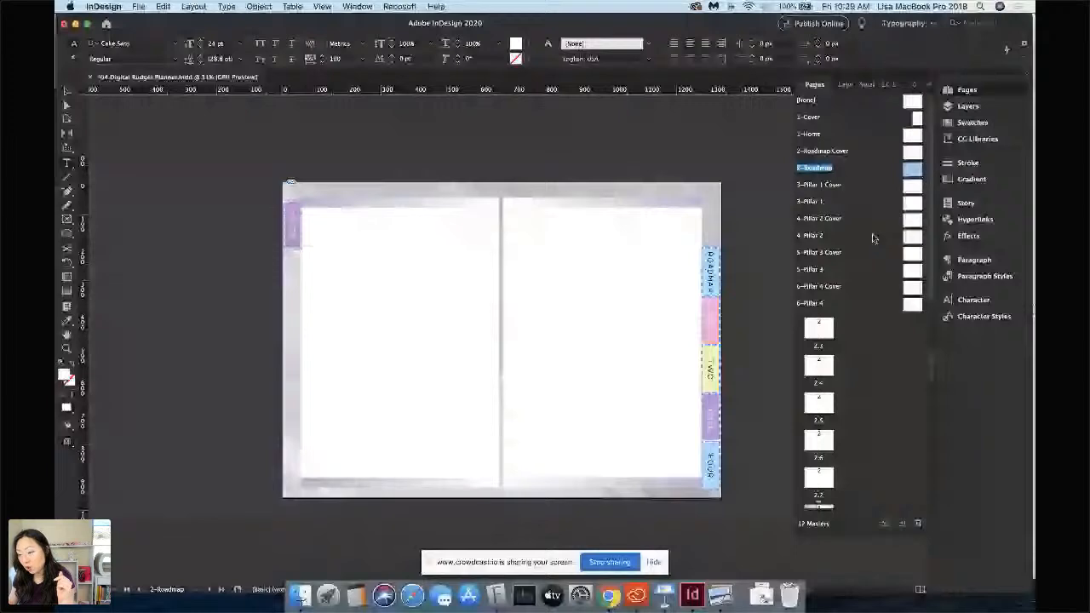
# Open document pages 2.2 and 3.6 to compare the first tab's text under their different masters
pyautogui.doubleClick(830, 373)
pyautogui.scroll(1, 826, 357)
pyautogui.click(819, 339)
pyautogui.doubleClick(819, 339)
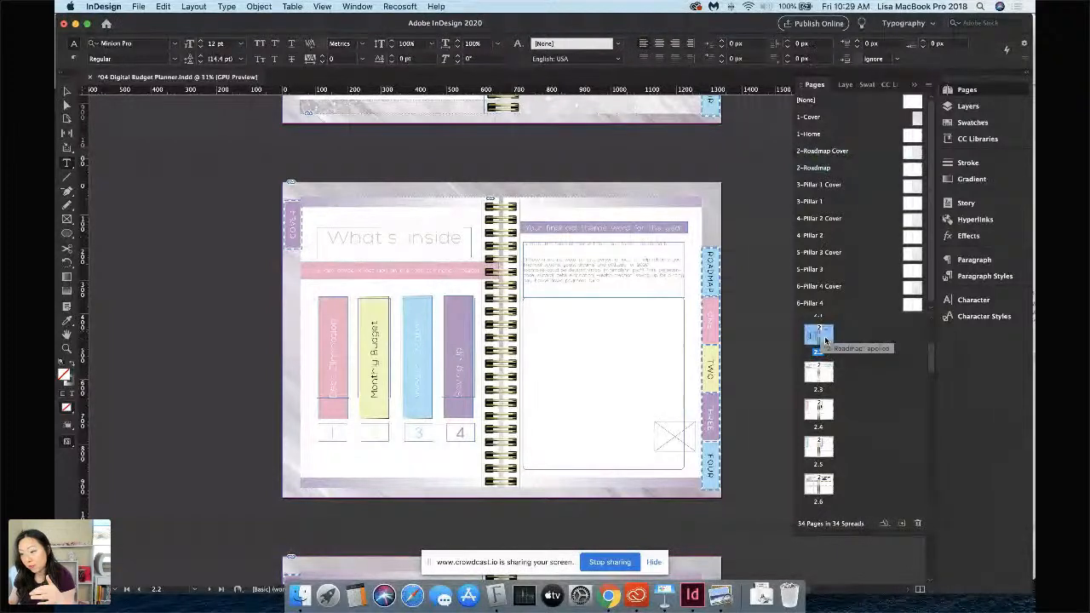
pyautogui.scroll(-5, 813, 407)
pyautogui.doubleClick(818, 410)
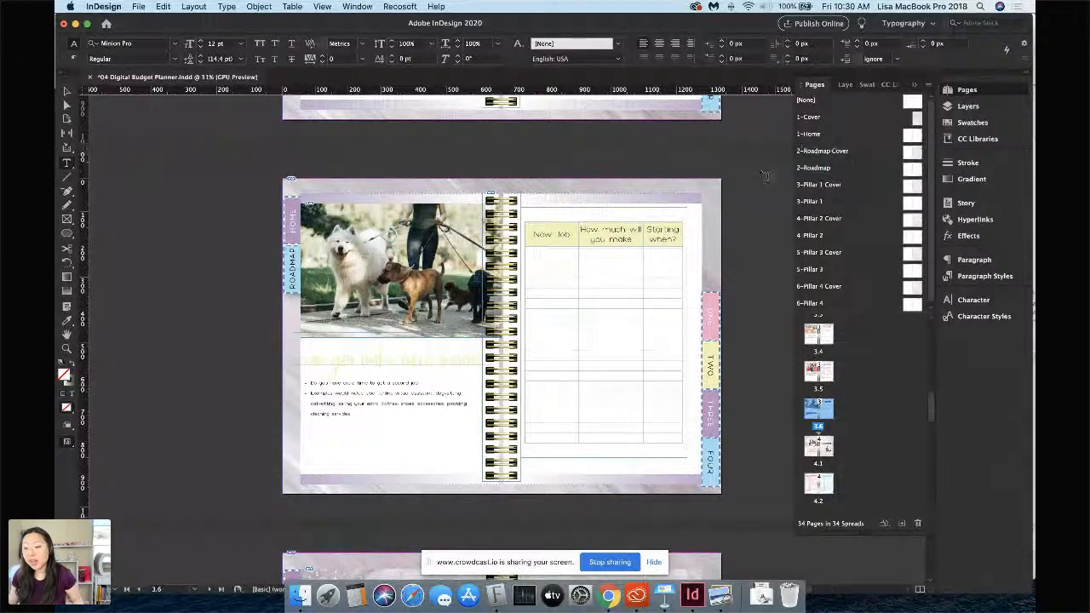
# Open document page 3.4 and select the photo above the "variable expenses" heading
pyautogui.scroll(1, 671, 258)
pyautogui.scroll(15, 672, 258)
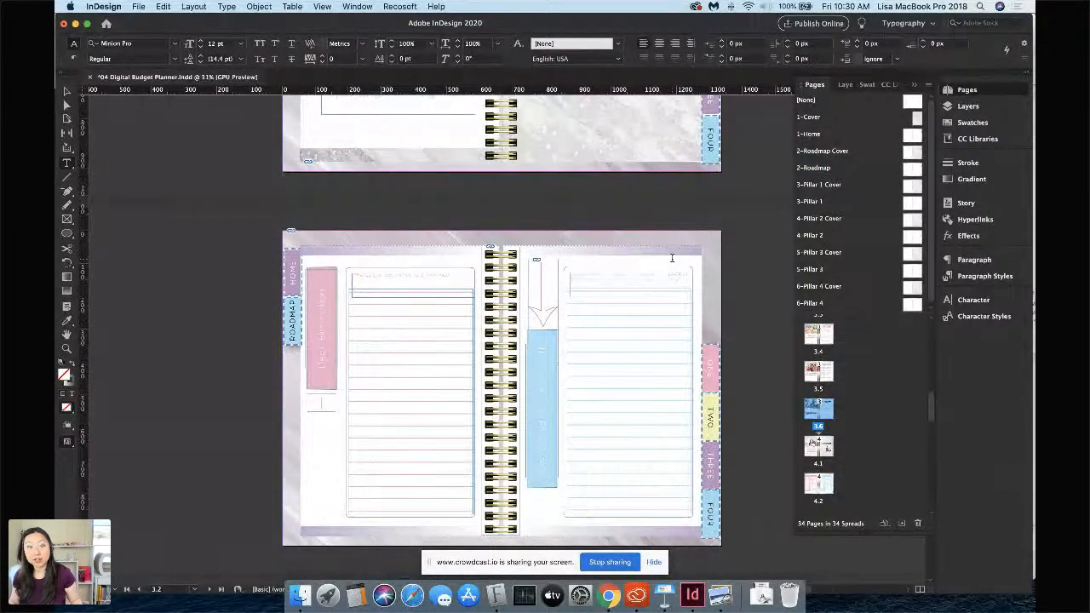
pyautogui.doubleClick(811, 343)
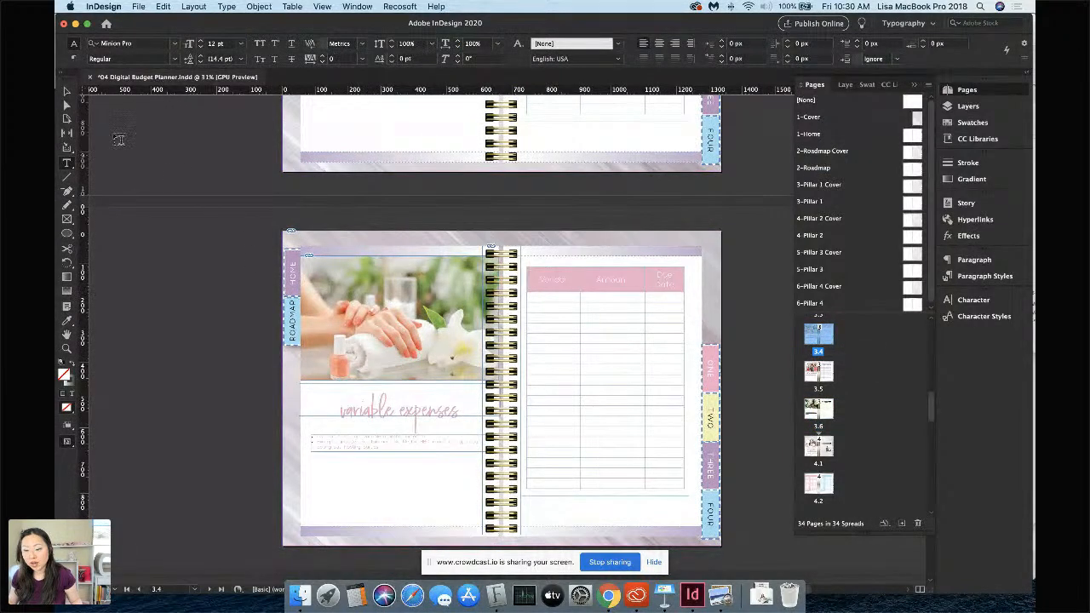
pyautogui.click(67, 97)
pyautogui.click(410, 288)
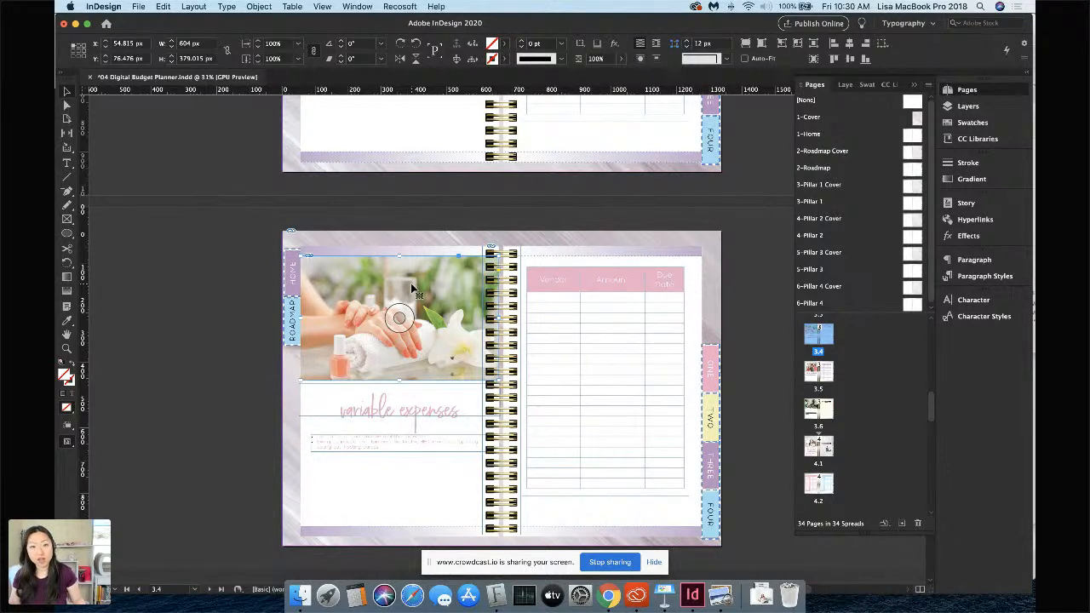
# Switch to Finder and open 04 Digital Budget Planner.pdf from the 05 Sales File folder in Acrobat
pyautogui.click(299, 595)
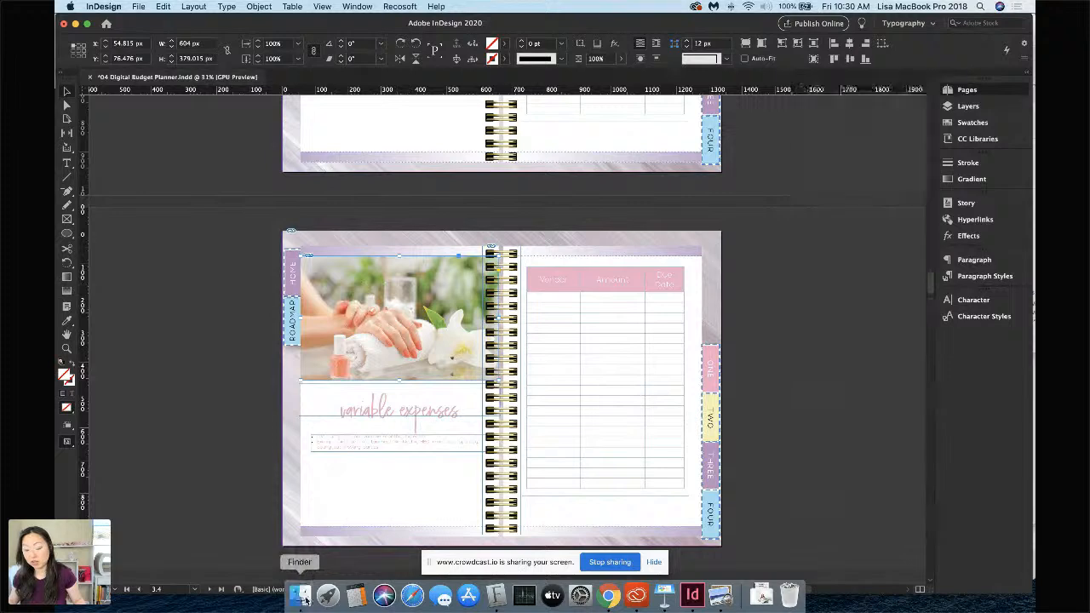
pyautogui.press('super+bracketleft')
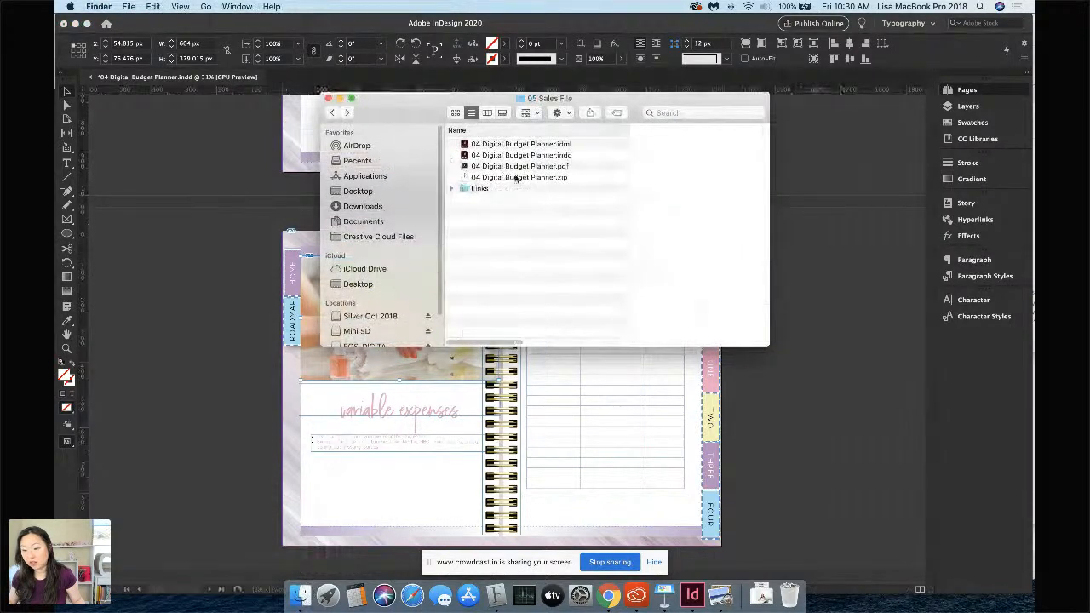
pyautogui.click(549, 167)
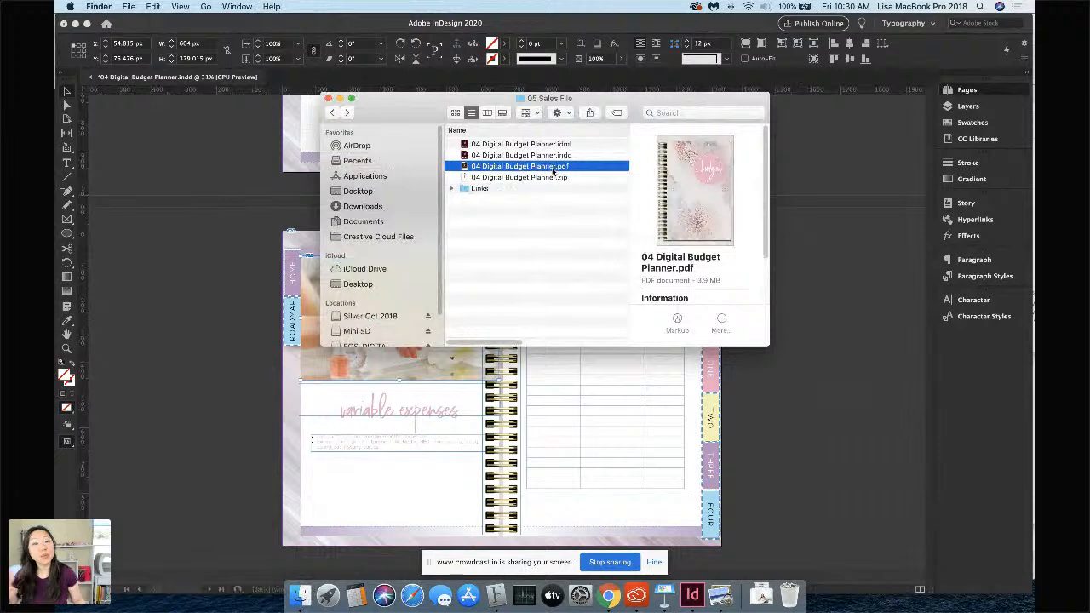
pyautogui.doubleClick(552, 168)
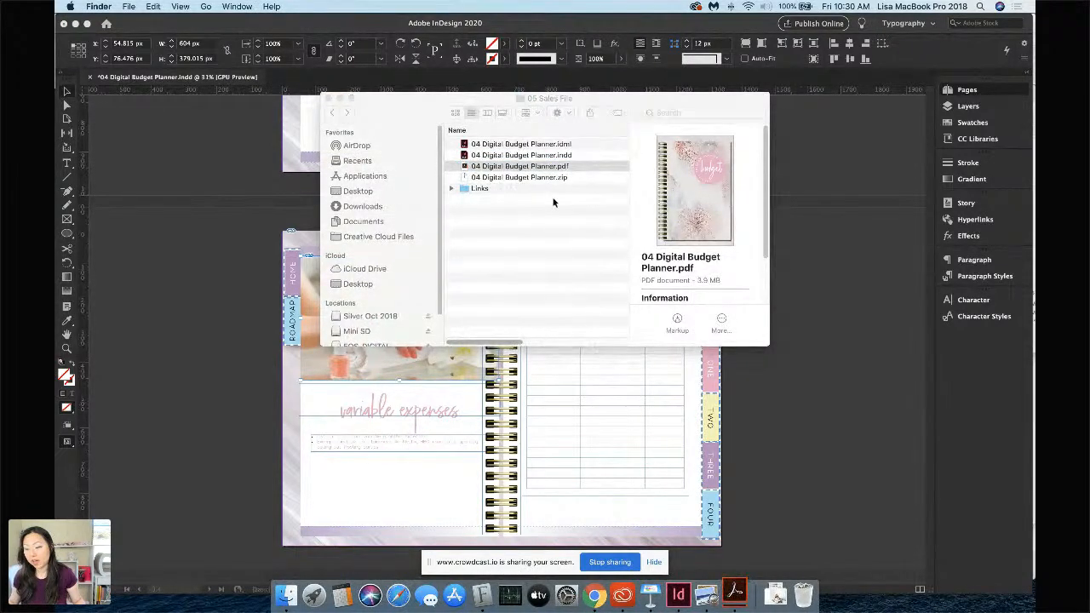
# Reduce the PDF view to 75%, widen the Acrobat window and browse from the cover to the table of contents spread
pyautogui.scroll(-4, 555, 280)
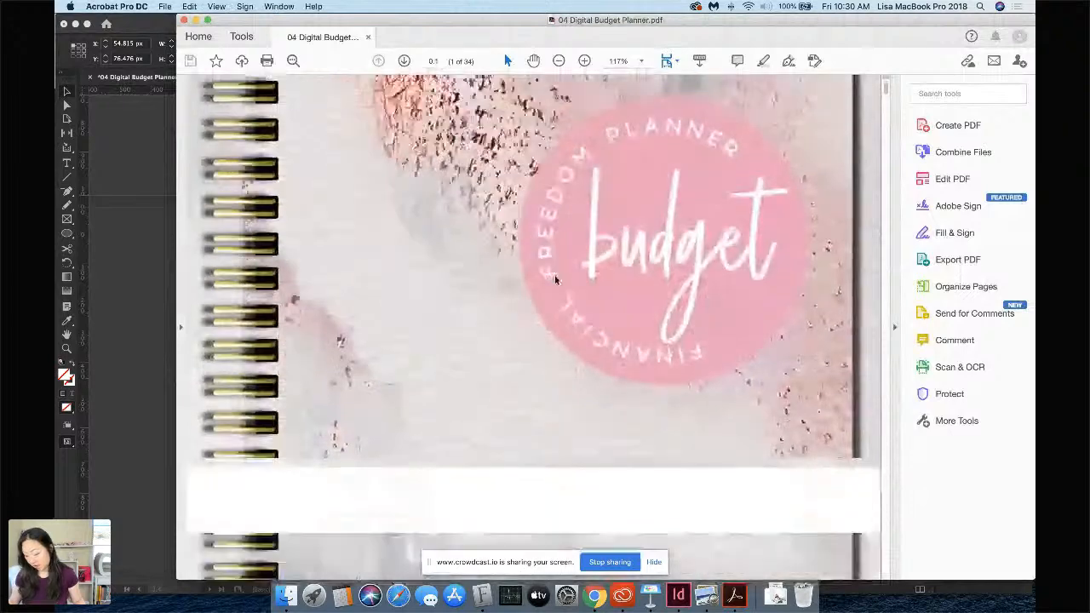
pyautogui.scroll(-3, 555, 279)
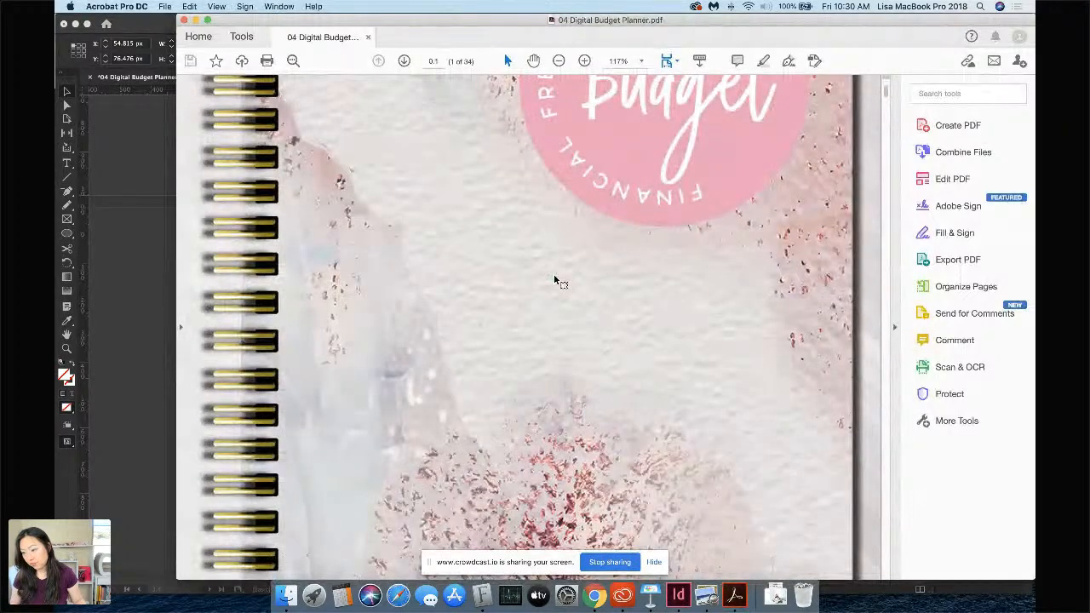
pyautogui.click(558, 60)
pyautogui.click(559, 60)
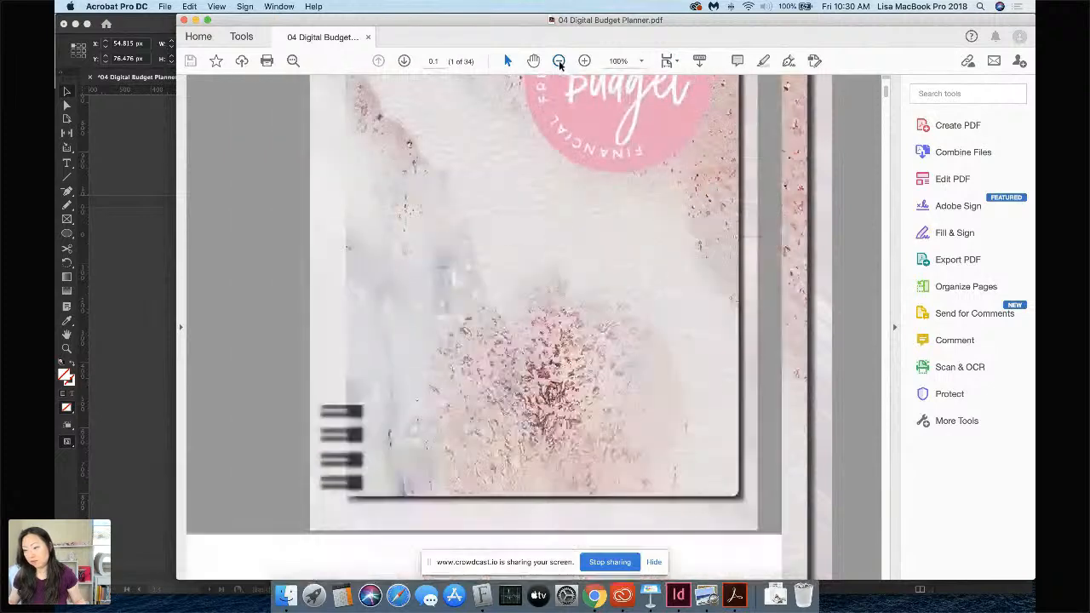
pyautogui.scroll(-3, 686, 417)
pyautogui.scroll(-10, 686, 417)
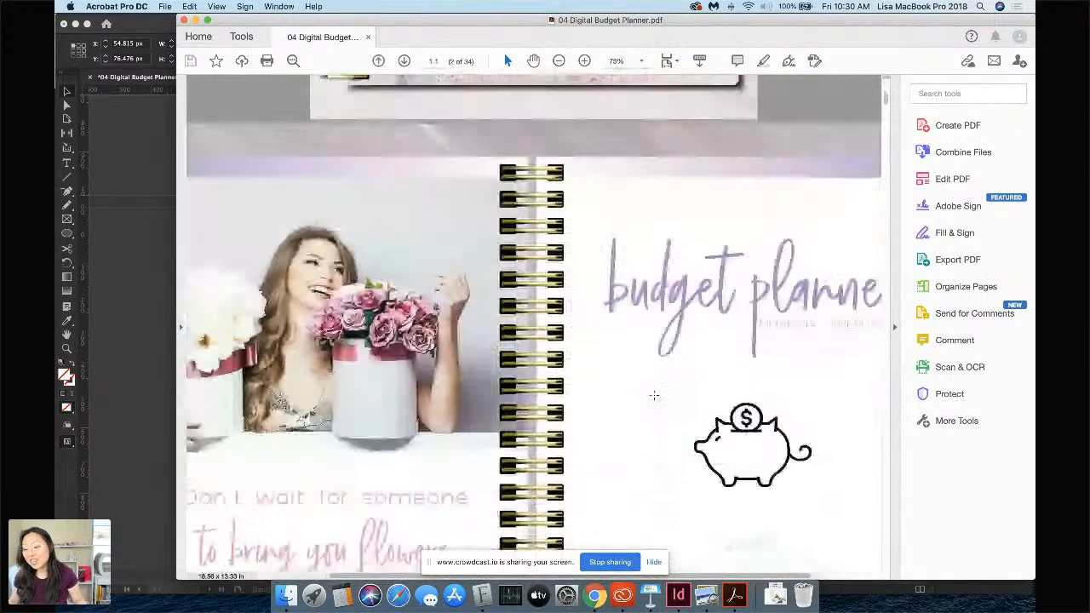
pyautogui.scroll(-10, 324, 322)
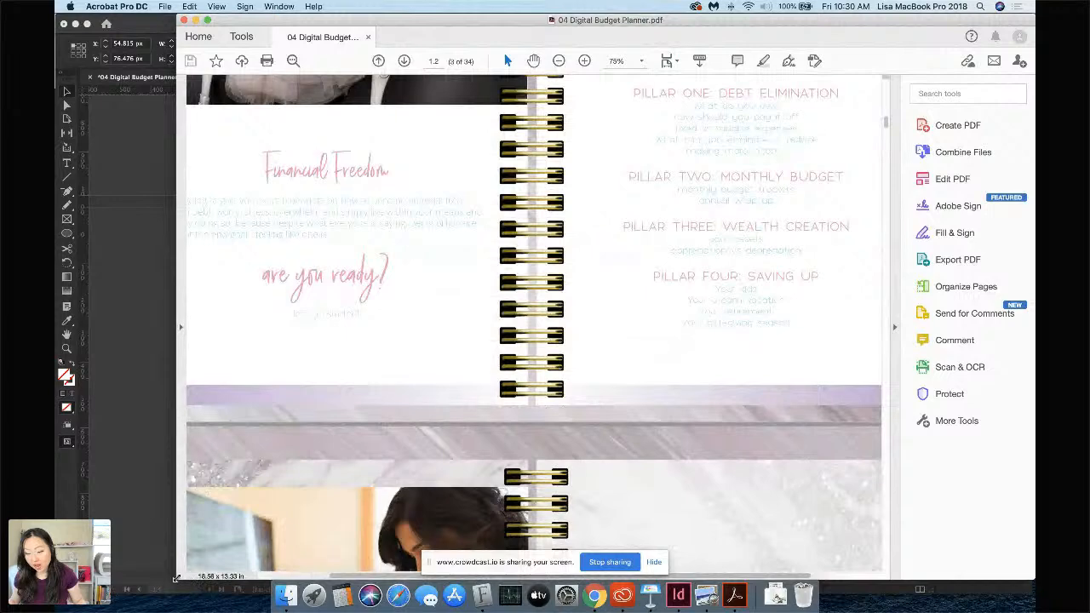
pyautogui.moveTo(177, 580); pyautogui.dragTo(56, 580)
pyautogui.scroll(5, 309, 384)
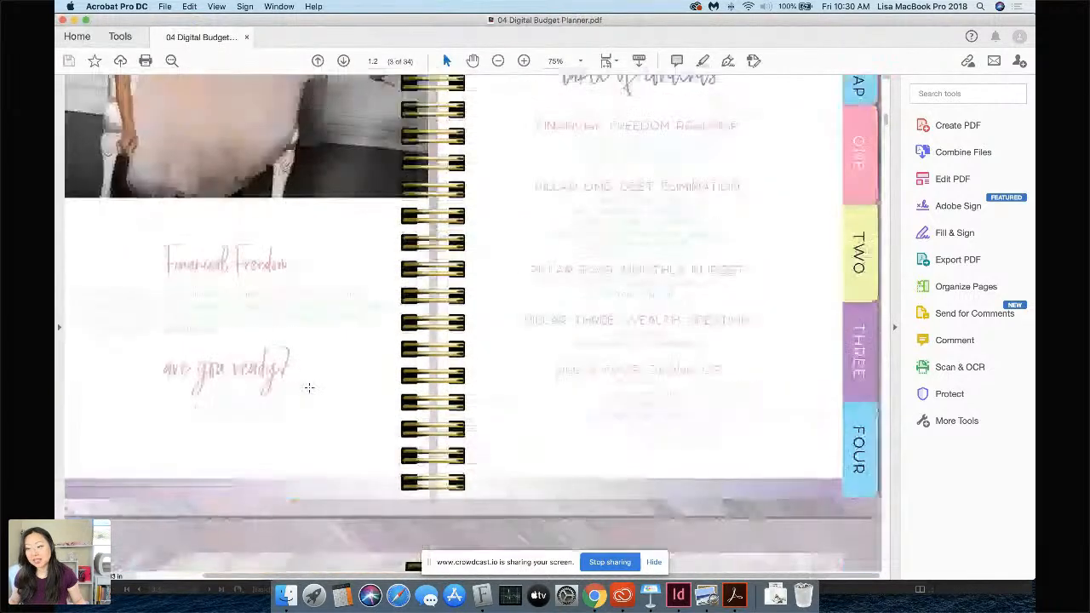
pyautogui.scroll(-5, 424, 349)
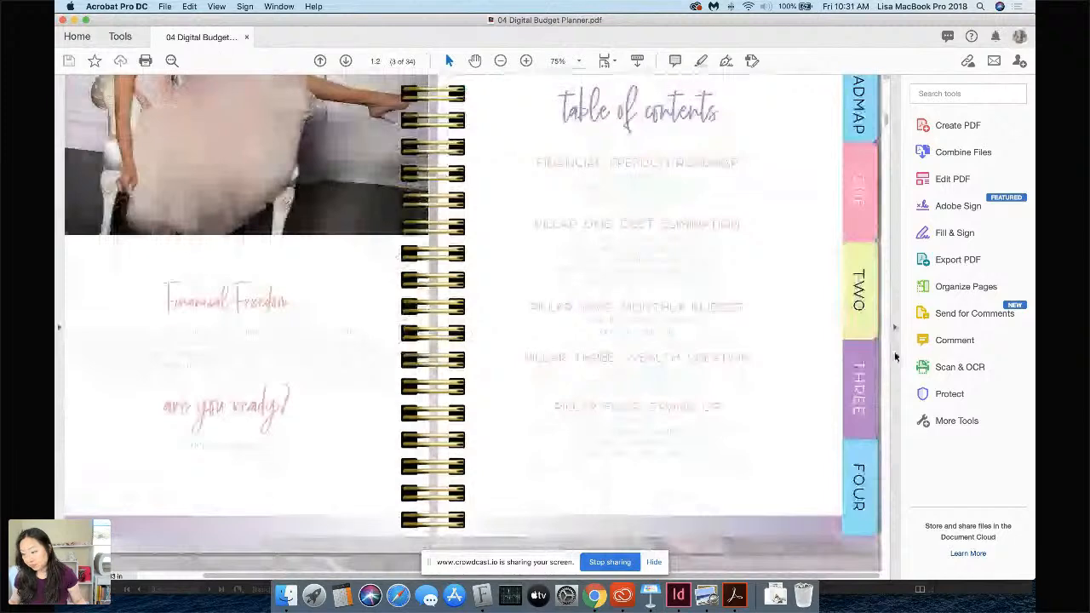
# Follow the TWO, THREE and FOUR tab links in the PDF to test the planner's navigation
pyautogui.click(865, 318)
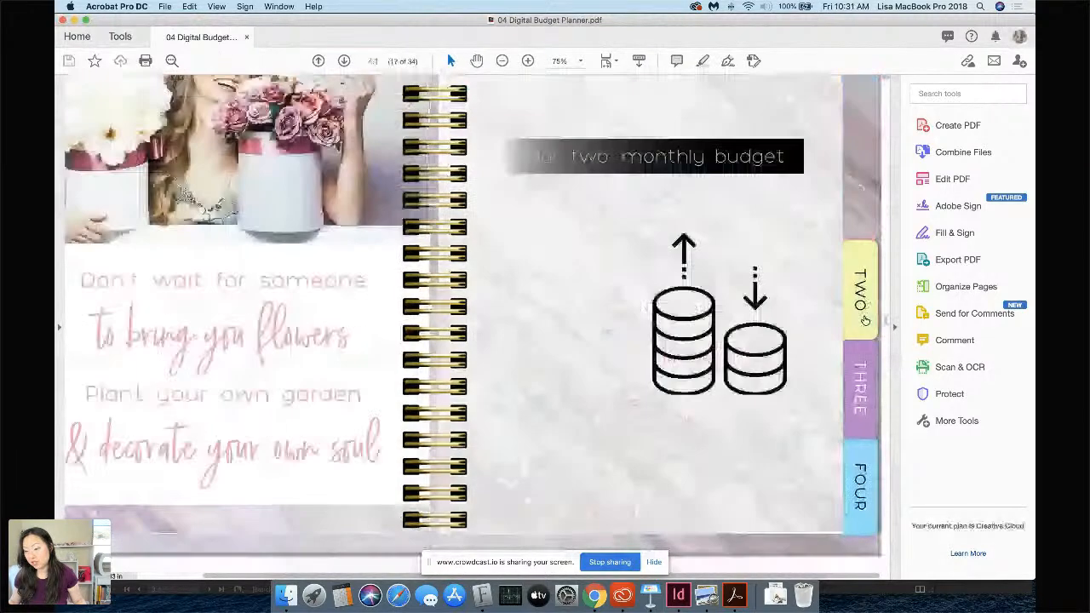
pyautogui.click(863, 421)
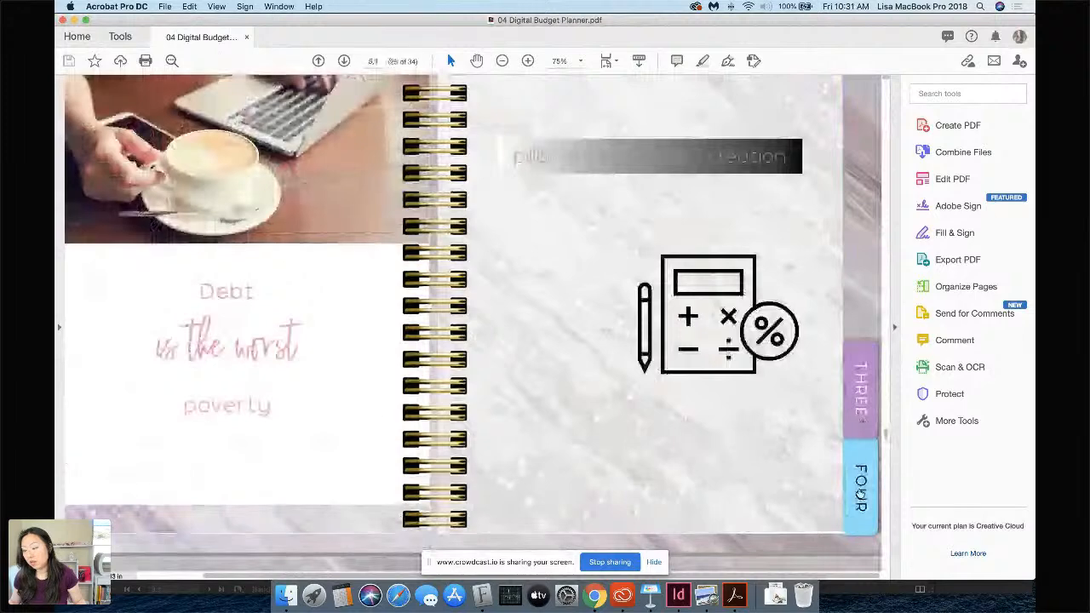
pyautogui.click(862, 496)
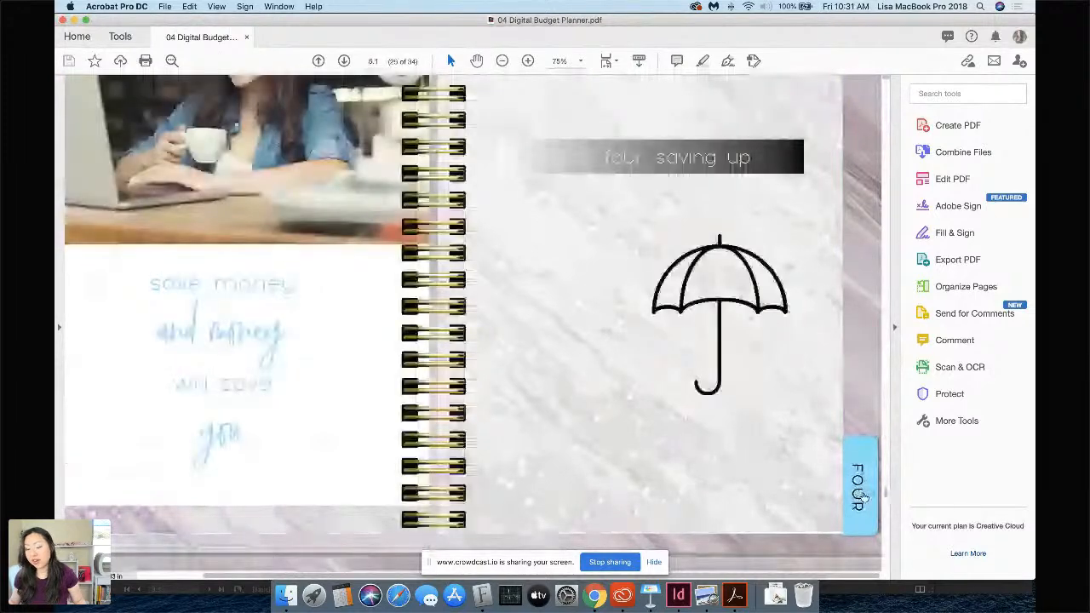
pyautogui.scroll(5, 863, 496)
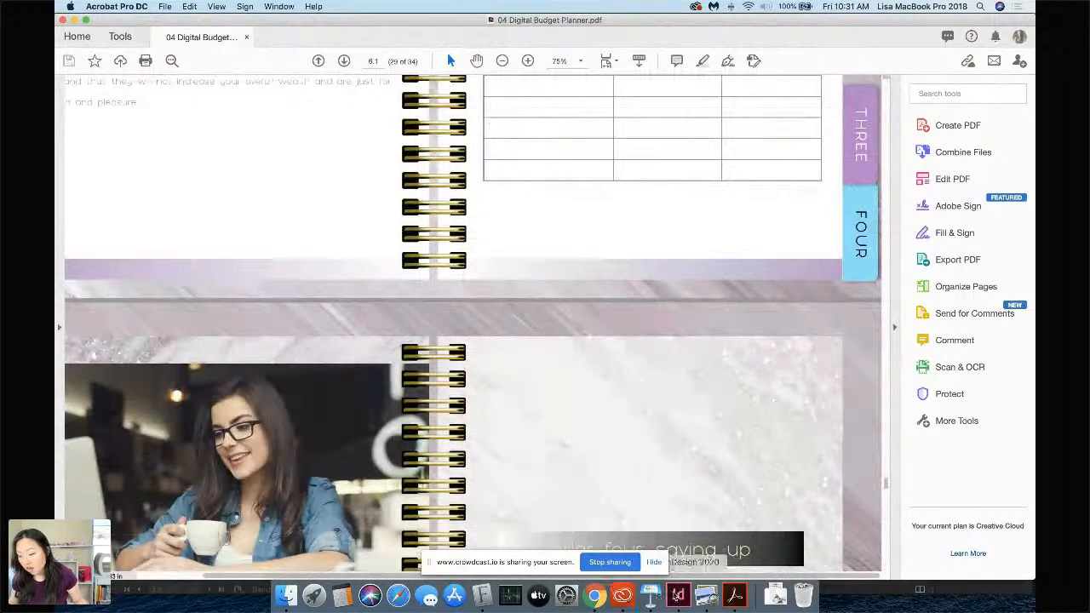
# Switch back to InDesign and move the spiral binding on page 3.4 slightly left, to about X 600.7 px
pyautogui.click(651, 595)
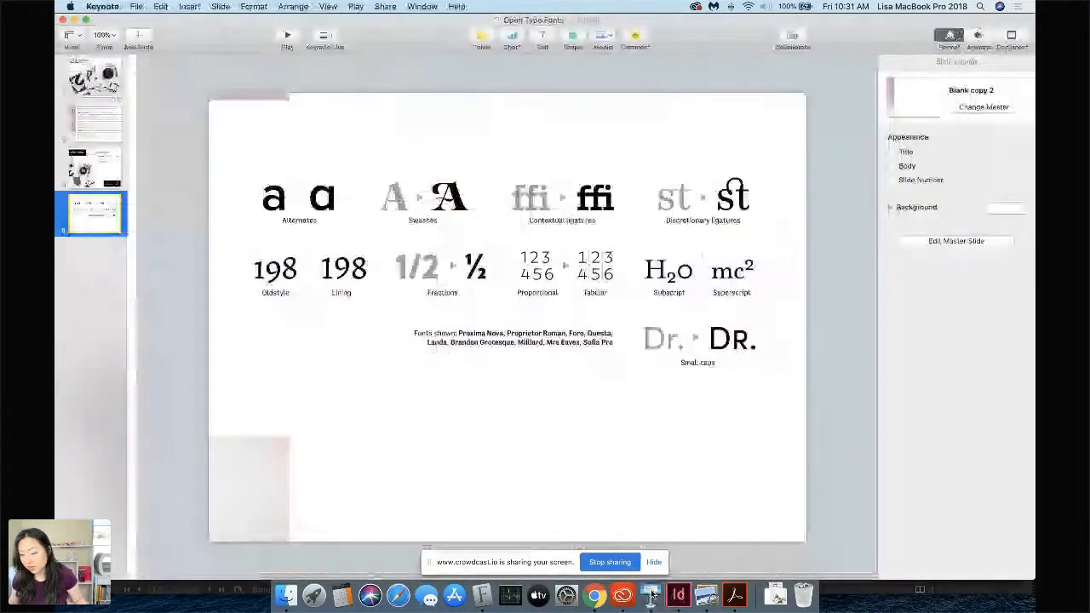
pyautogui.click(678, 595)
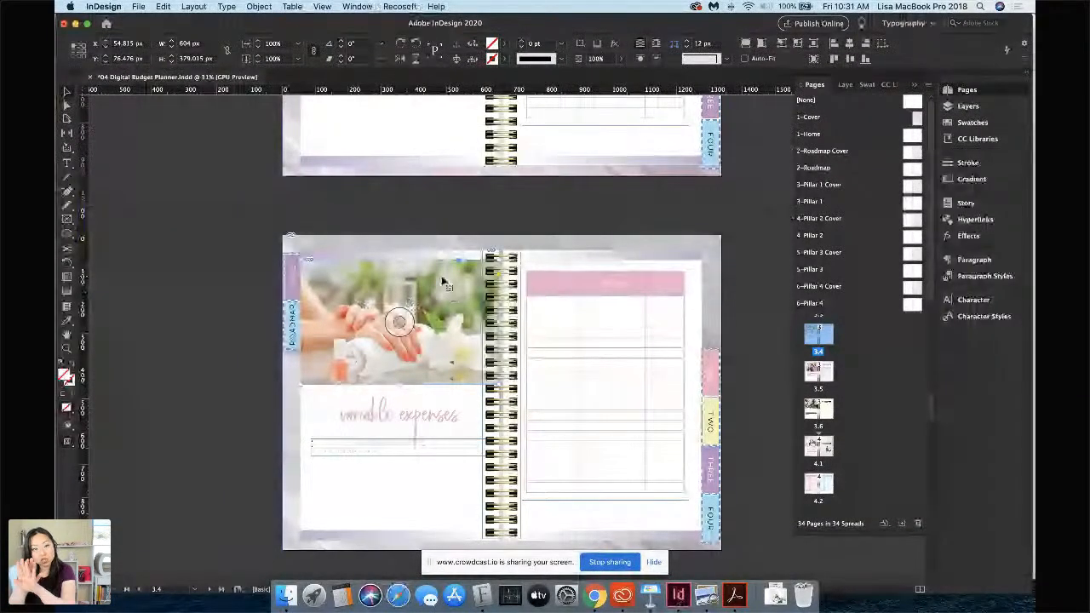
pyautogui.click(516, 334)
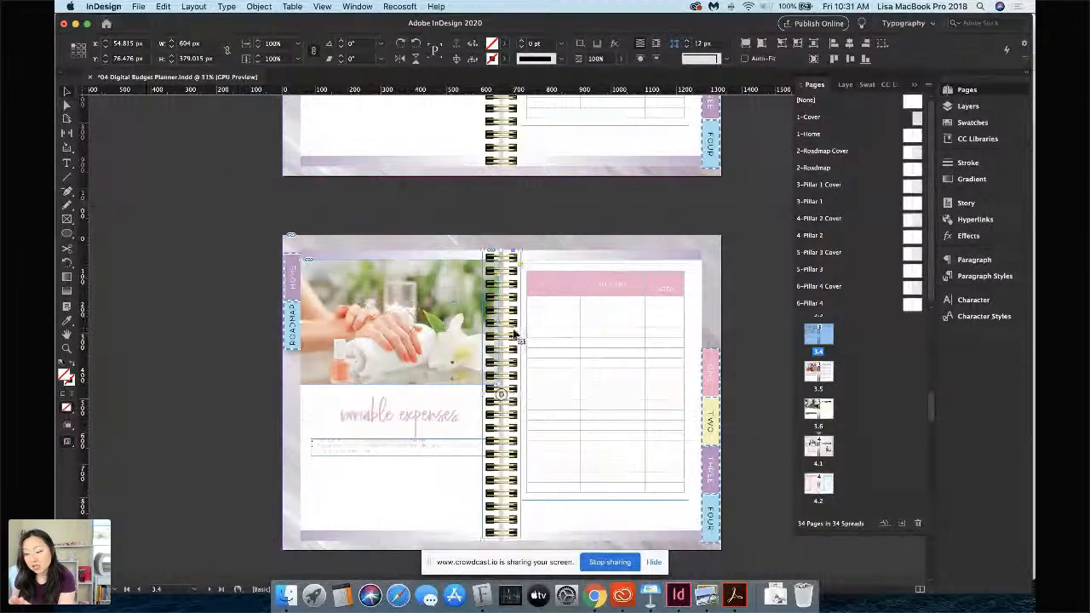
pyautogui.moveTo(509, 335)
pyautogui.mouseDown()
pyautogui.moveTo(540, 315)
pyautogui.moveTo(484, 345)
pyautogui.moveTo(511, 267)
pyautogui.moveTo(508, 339)
pyautogui.mouseUp()
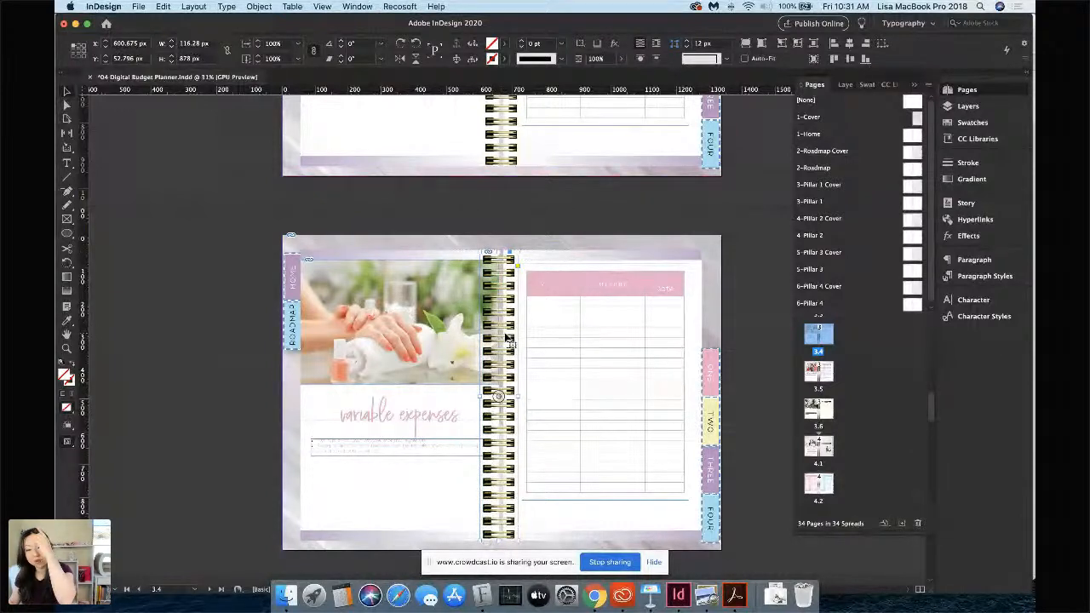
# Replace the photo above "variable expenses" on page 3.4 with 19-Digital-Planner-Girl-Holding.jpg
pyautogui.click(412, 315)
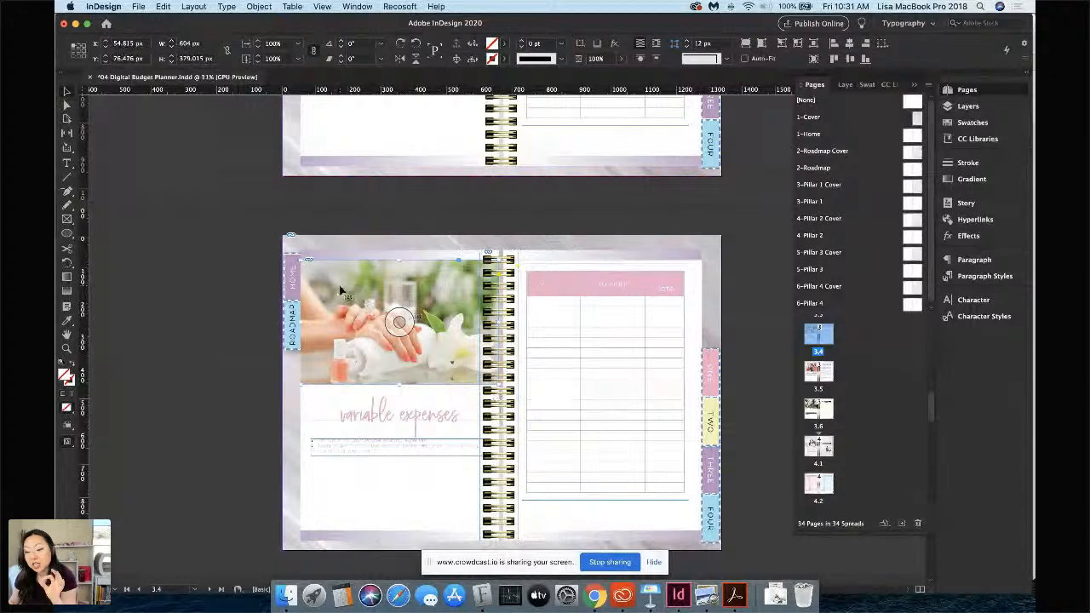
pyautogui.click(138, 7)
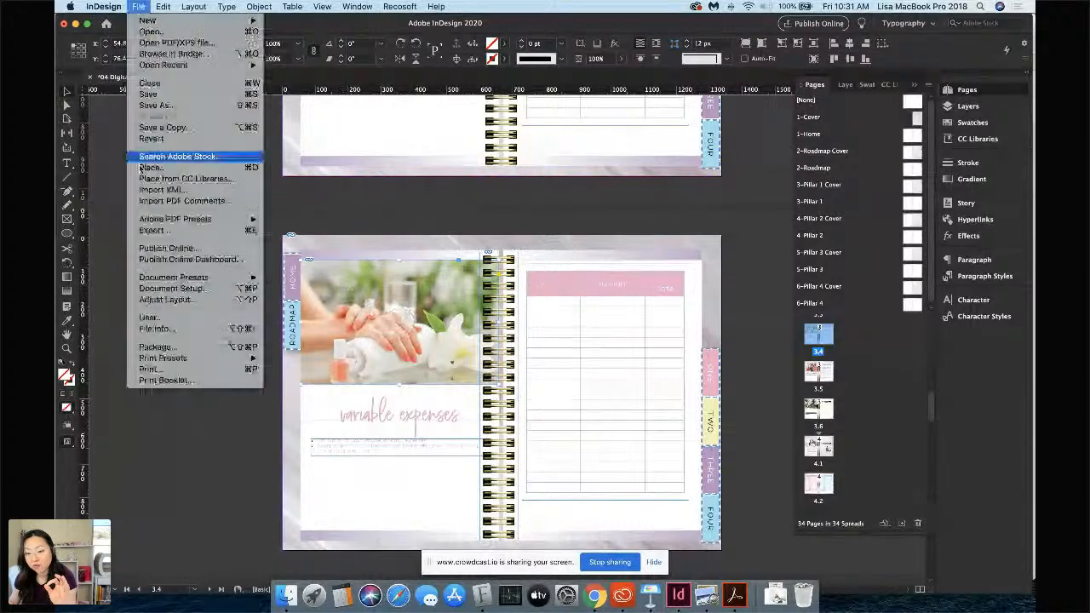
pyautogui.click(143, 168)
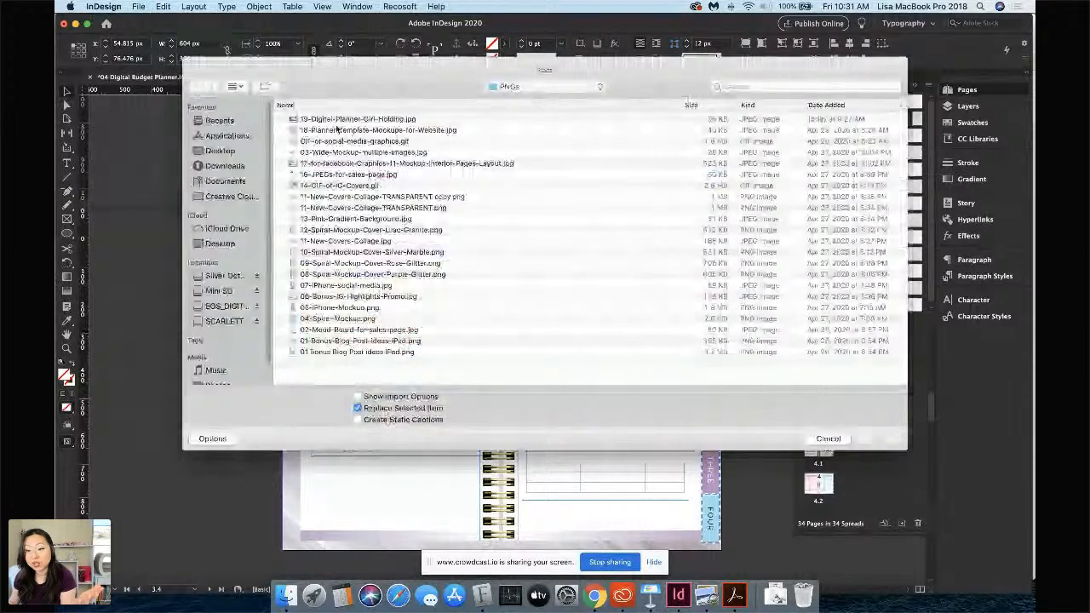
pyautogui.doubleClick(341, 120)
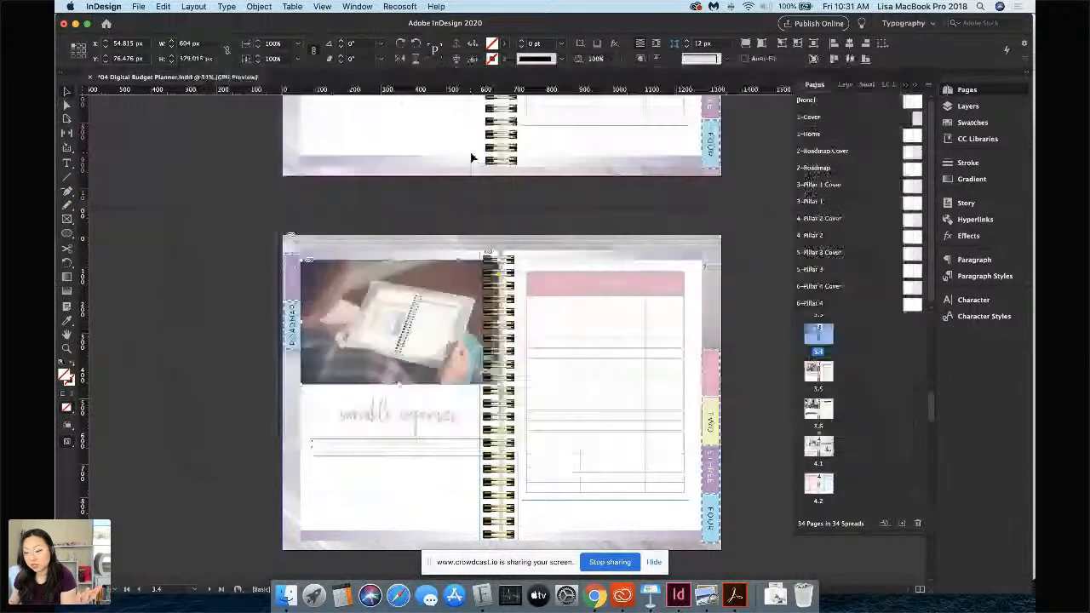
pyautogui.click(231, 241)
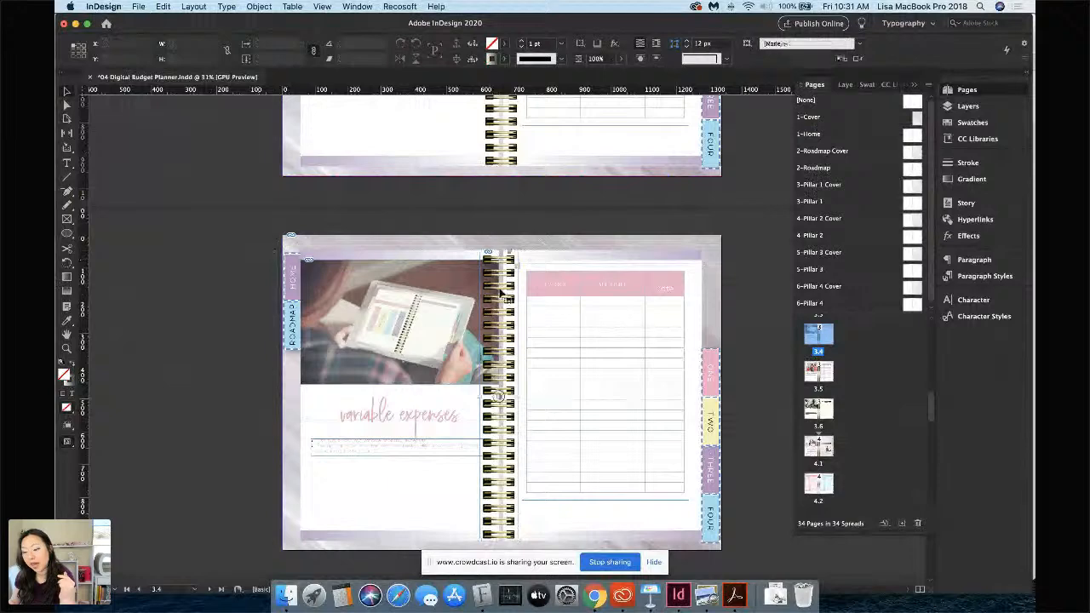
# Look at the Arrange options available for the spiral binding on page 3.4
pyautogui.click(502, 294)
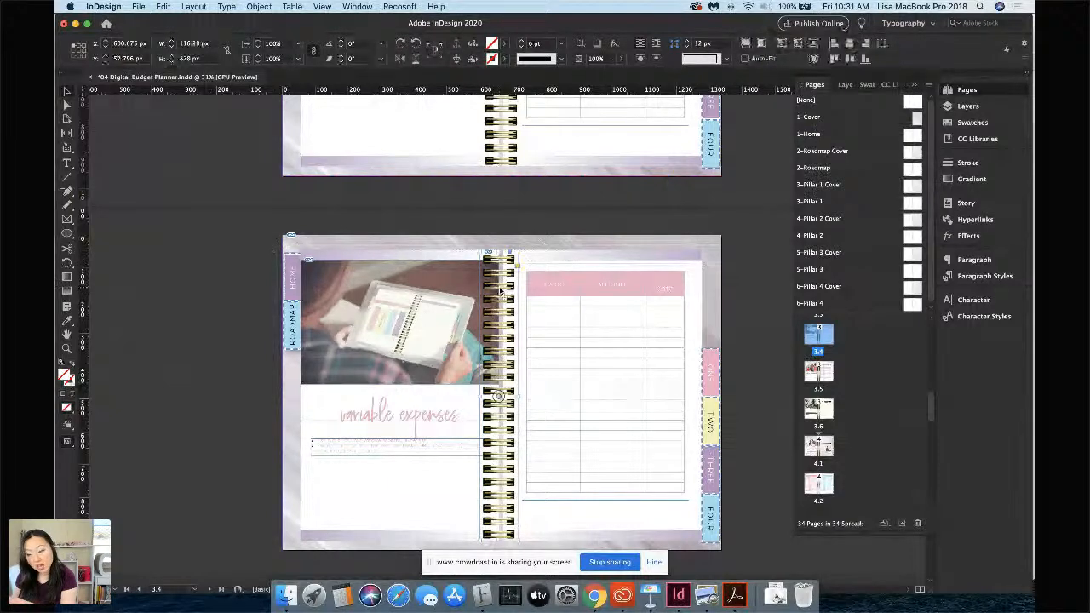
pyautogui.rightClick(499, 291)
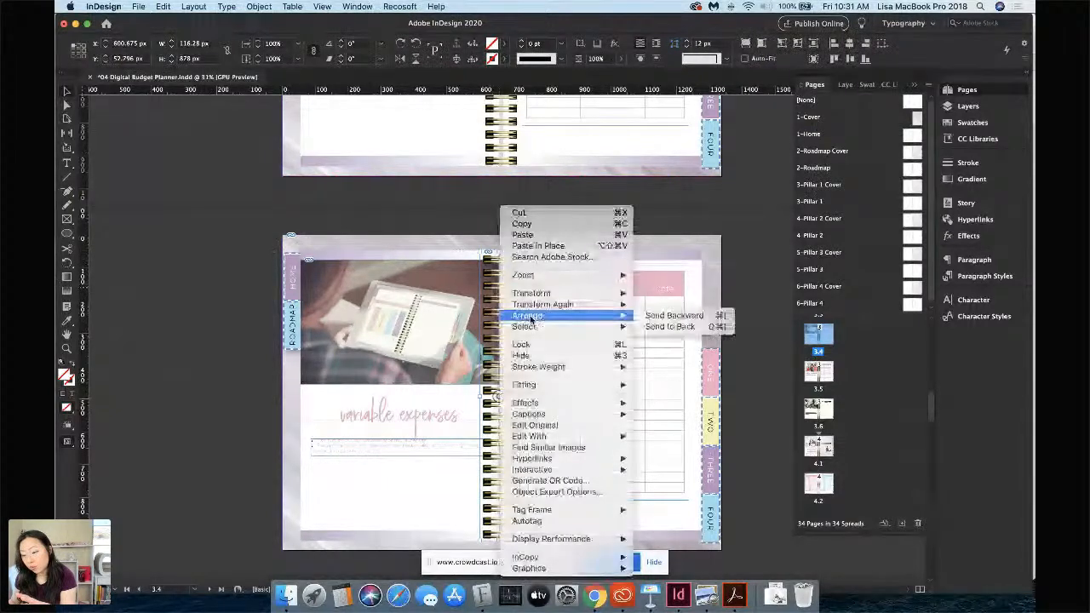
pyautogui.moveTo(631, 317)
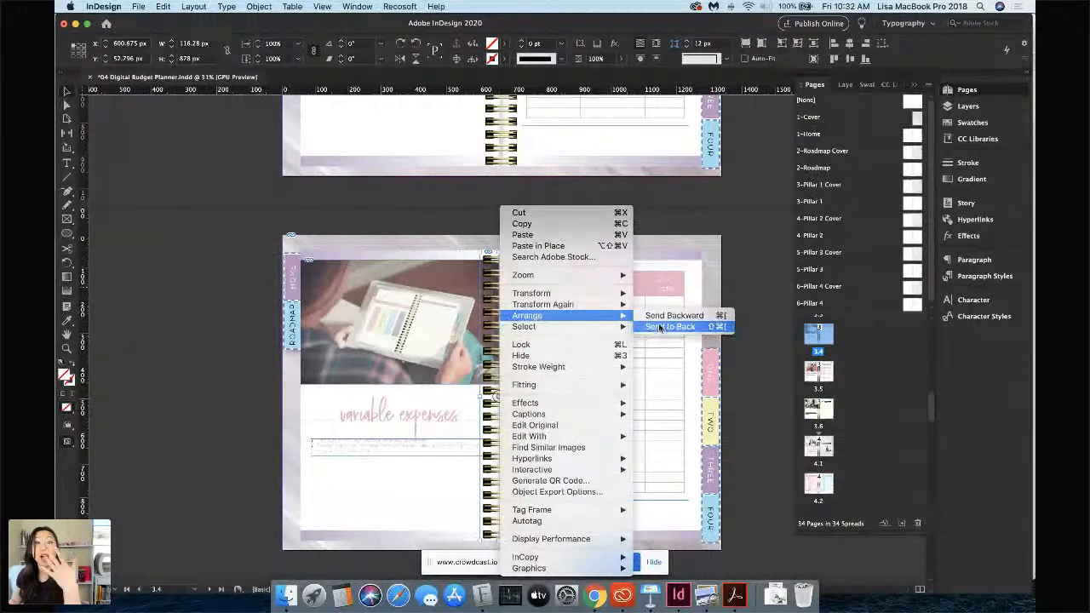
# Bring the planner photo on page 3.4 to the front of the stacking order and deselect it
pyautogui.click(396, 308)
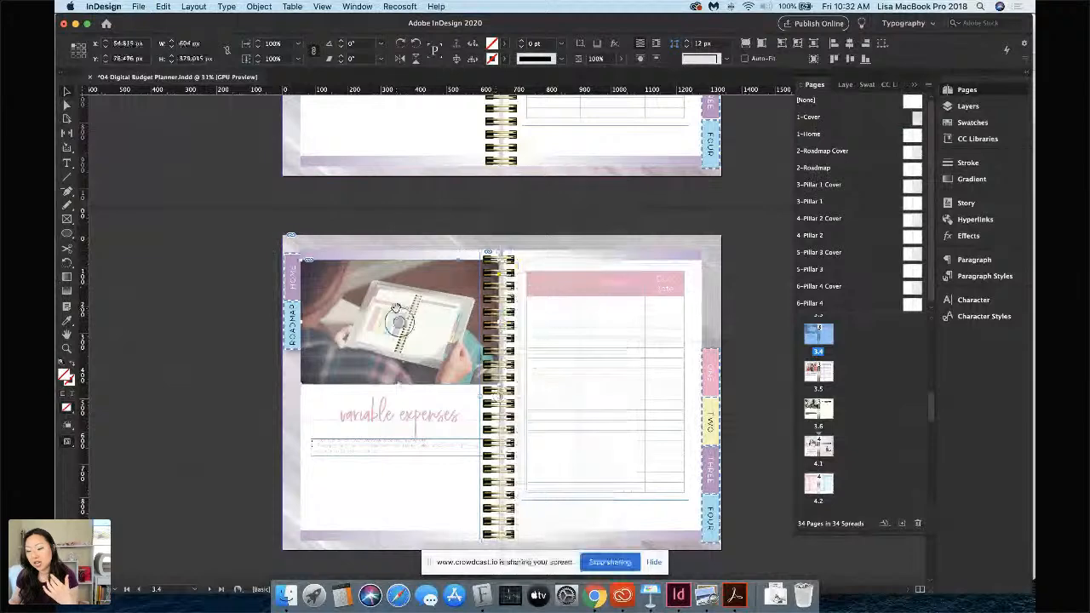
pyautogui.rightClick(396, 308)
pyautogui.moveTo(430, 315)
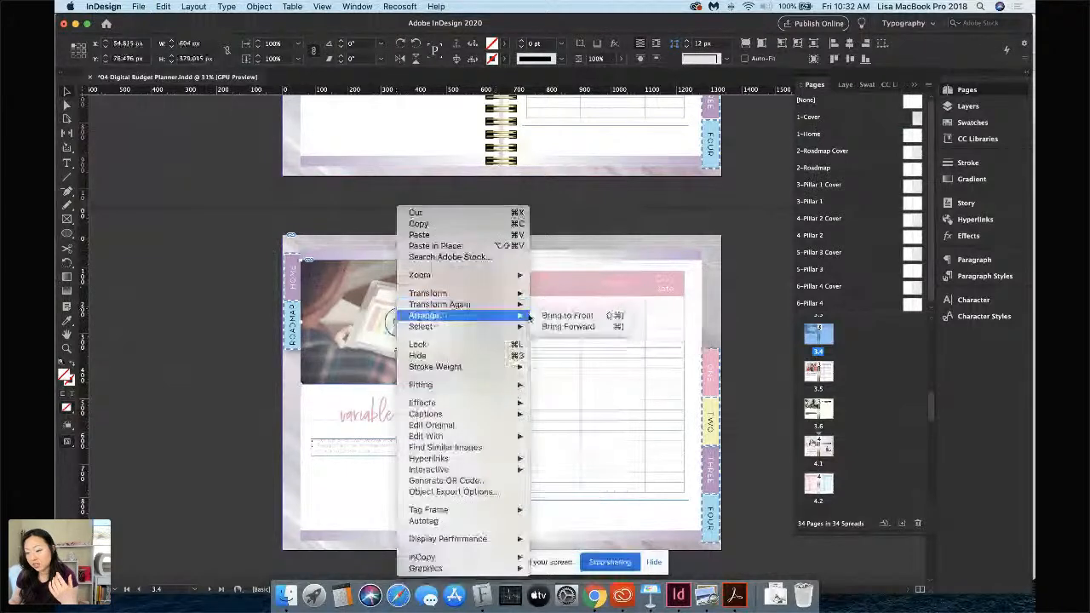
pyautogui.click(568, 315)
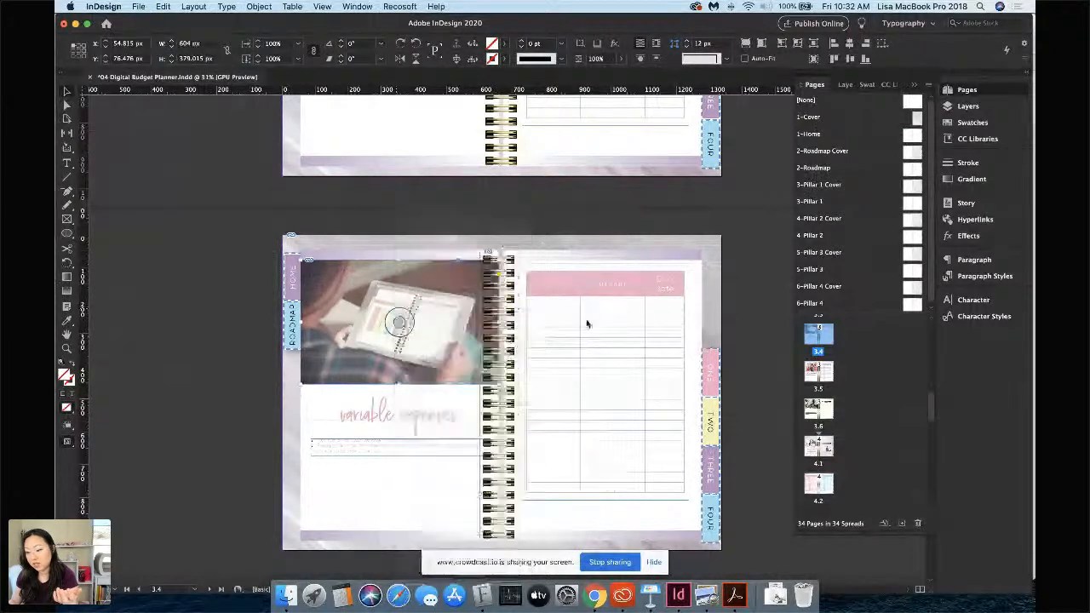
pyautogui.click(587, 324)
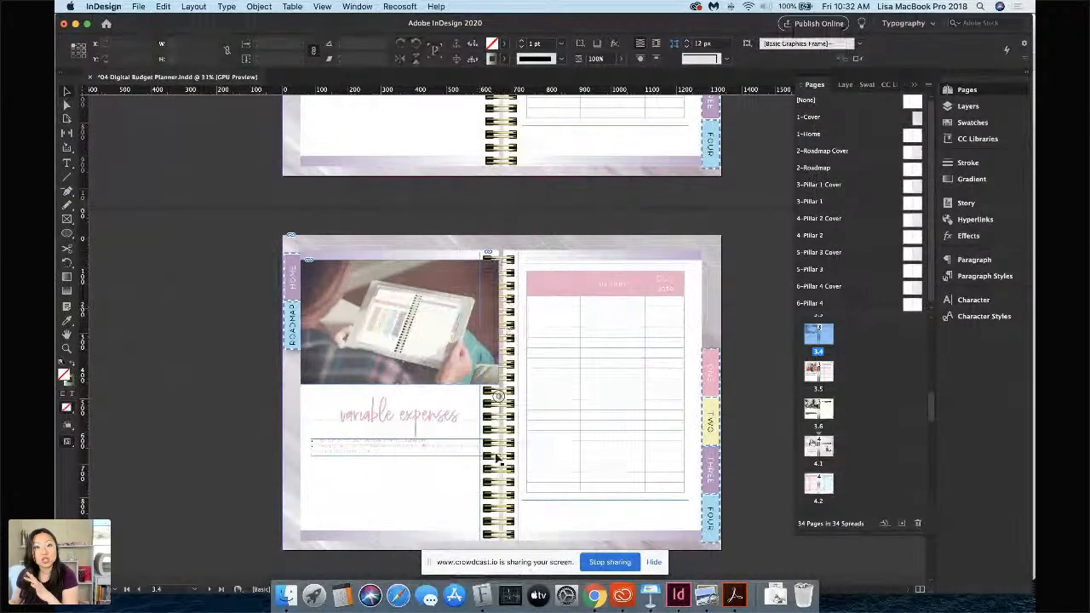
# Bring the spiral binding on page 3.4 forward so it overlaps the planner photo, and deselect it
pyautogui.rightClick(508, 426)
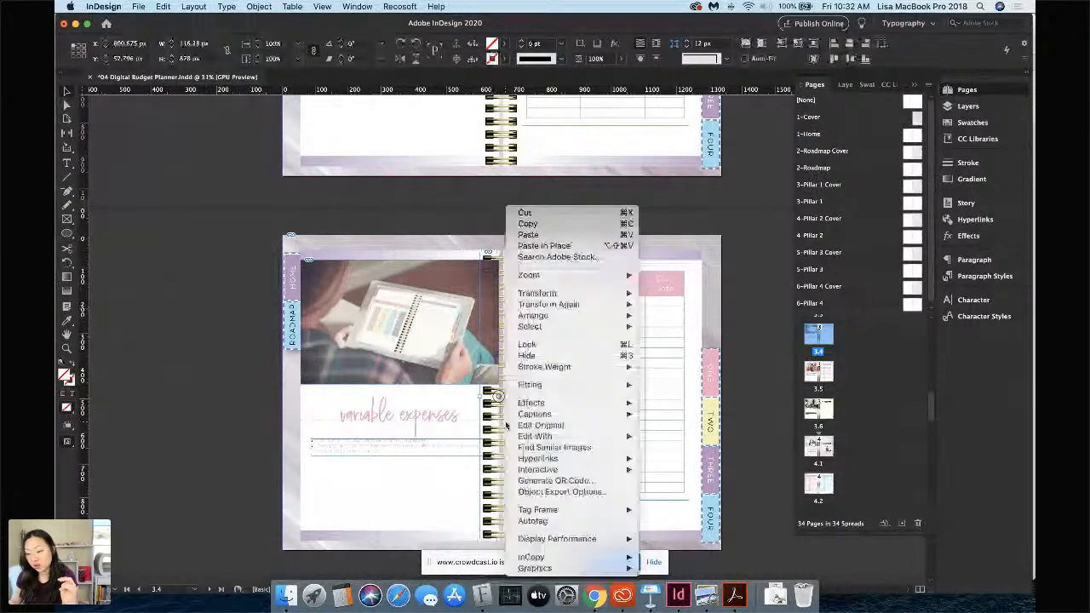
pyautogui.moveTo(564, 320)
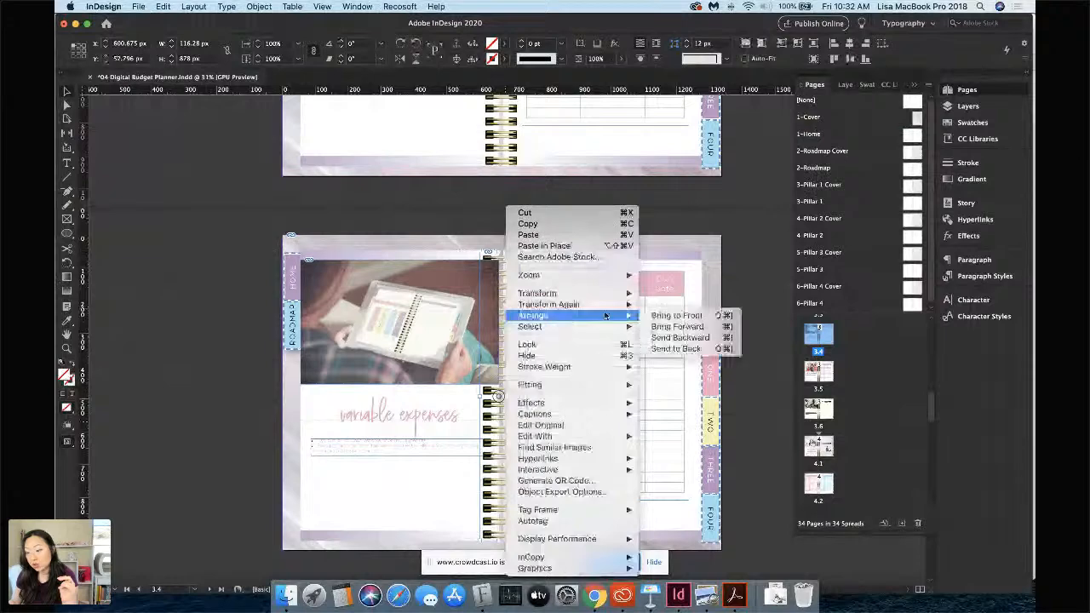
pyautogui.click(688, 329)
pyautogui.click(170, 281)
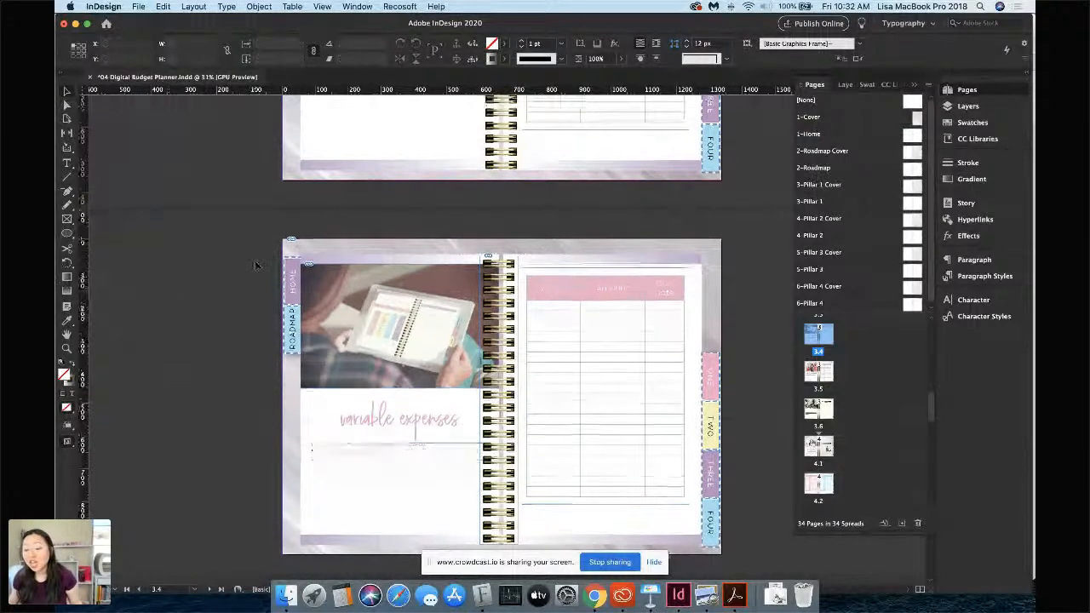
# Look up the linked file name of the empty room photo above "fixed expenses" on page 3.3
pyautogui.scroll(1, 402, 218)
pyautogui.scroll(5, 403, 223)
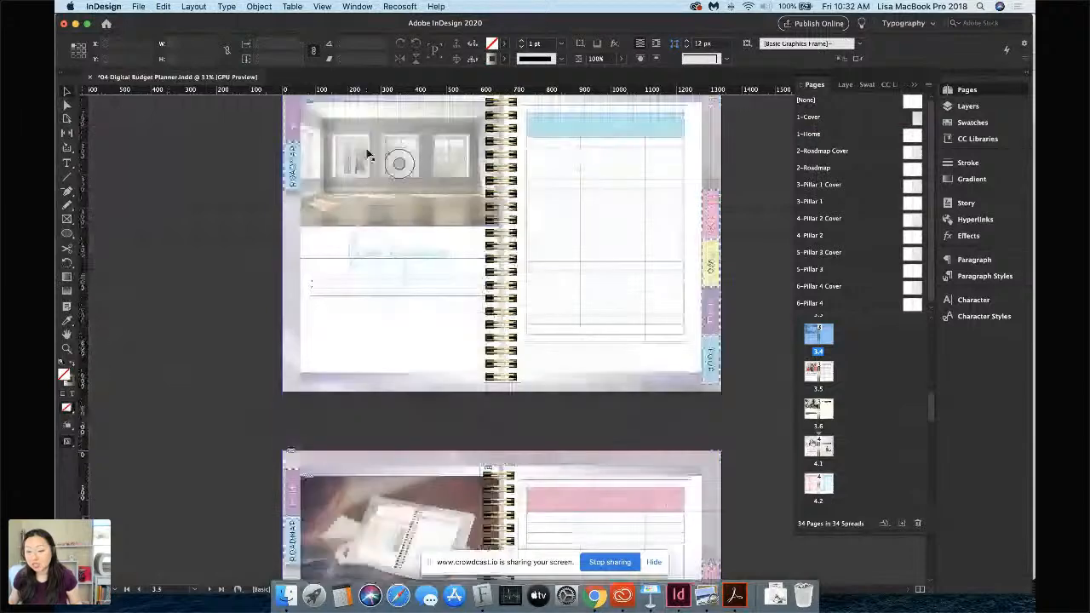
pyautogui.click(322, 6)
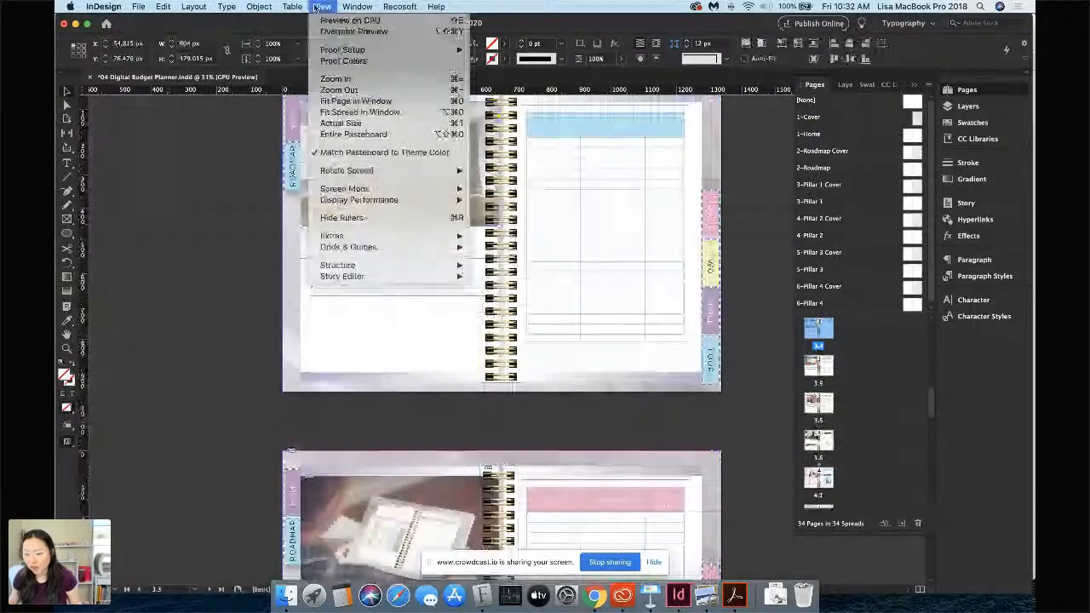
pyautogui.moveTo(357, 6)
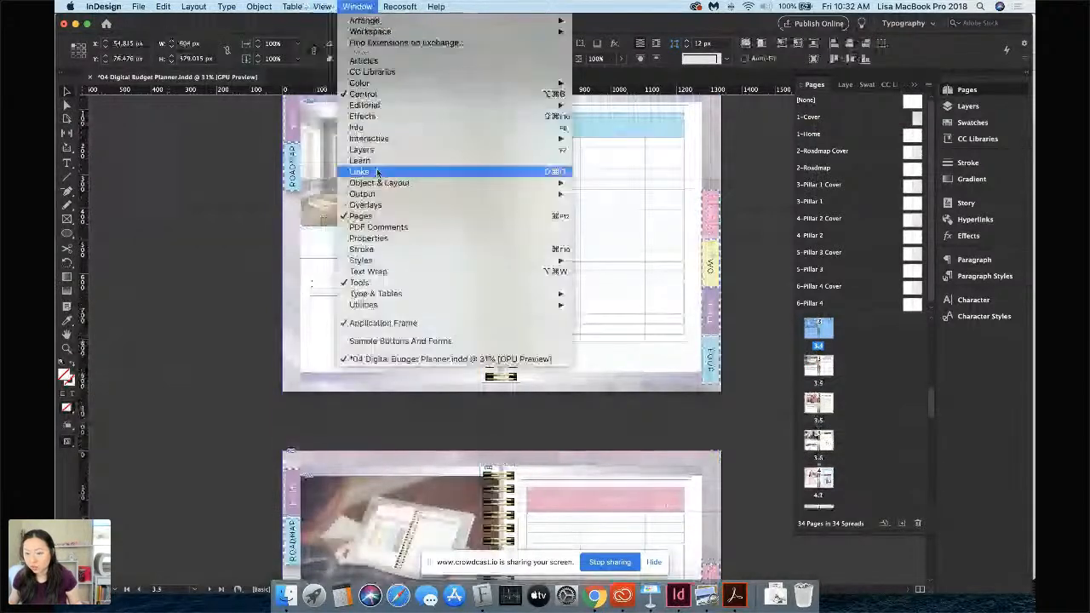
pyautogui.click(377, 173)
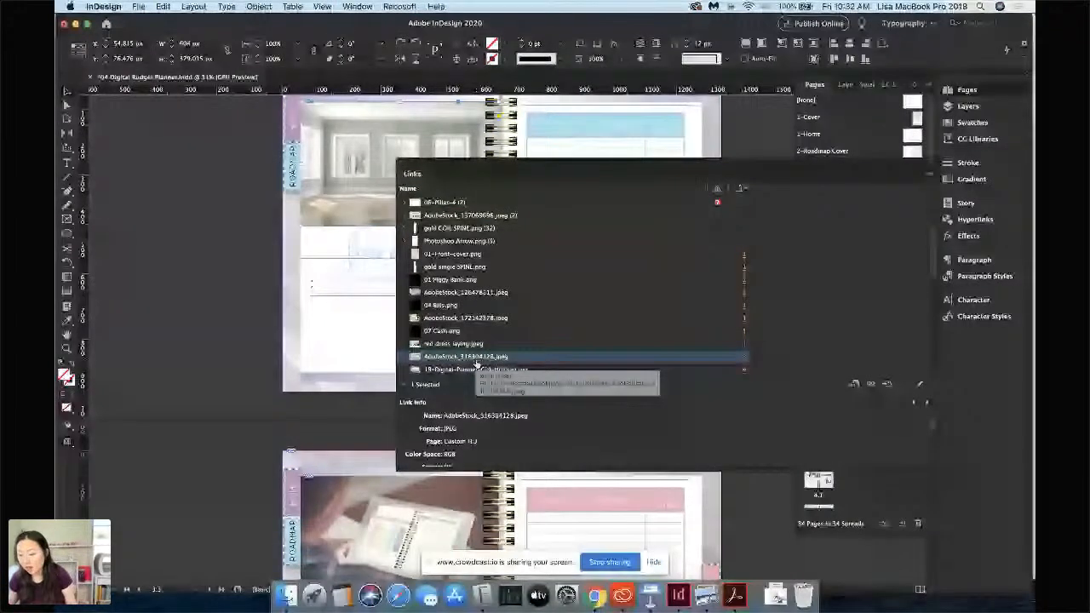
# Switch to Chrome, open stock.adobe.com and search for the room photo by its file number, 316304128
pyautogui.click(597, 595)
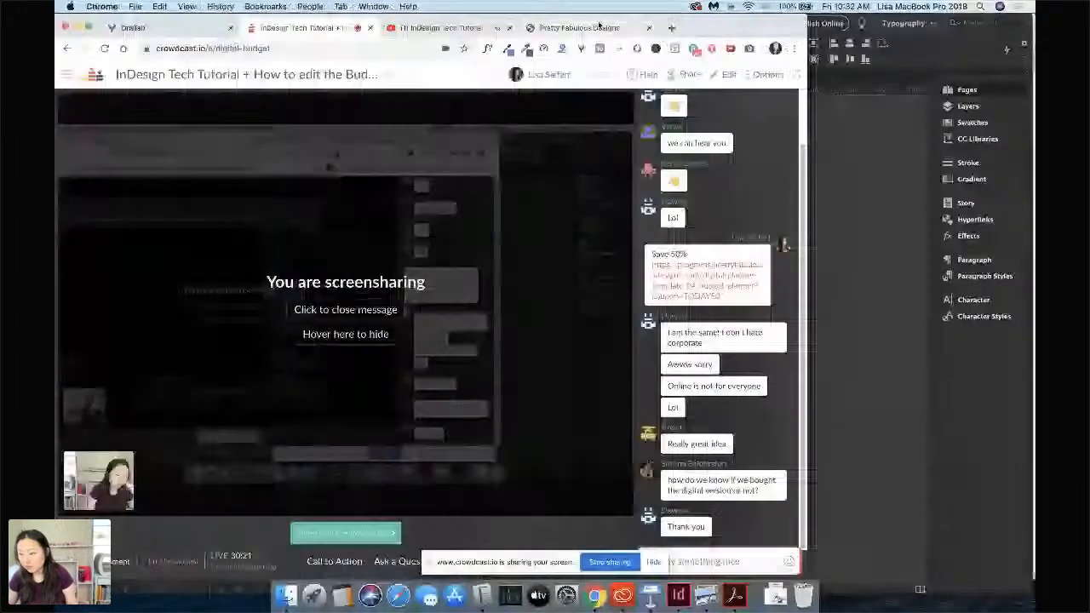
pyautogui.click(579, 27)
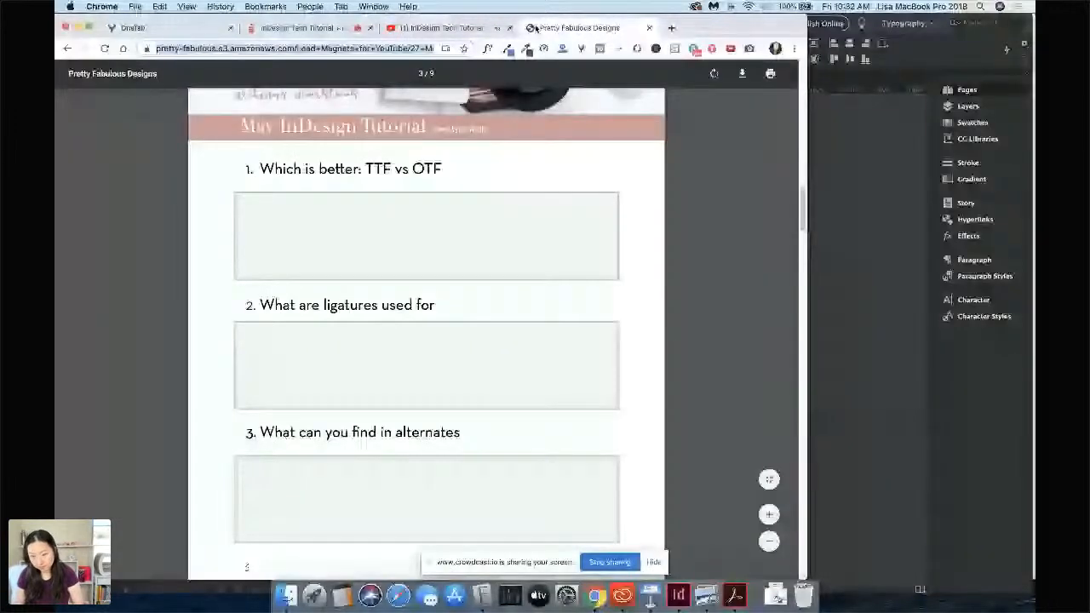
pyautogui.write('stock.adobe.com')
pyautogui.press('Return')
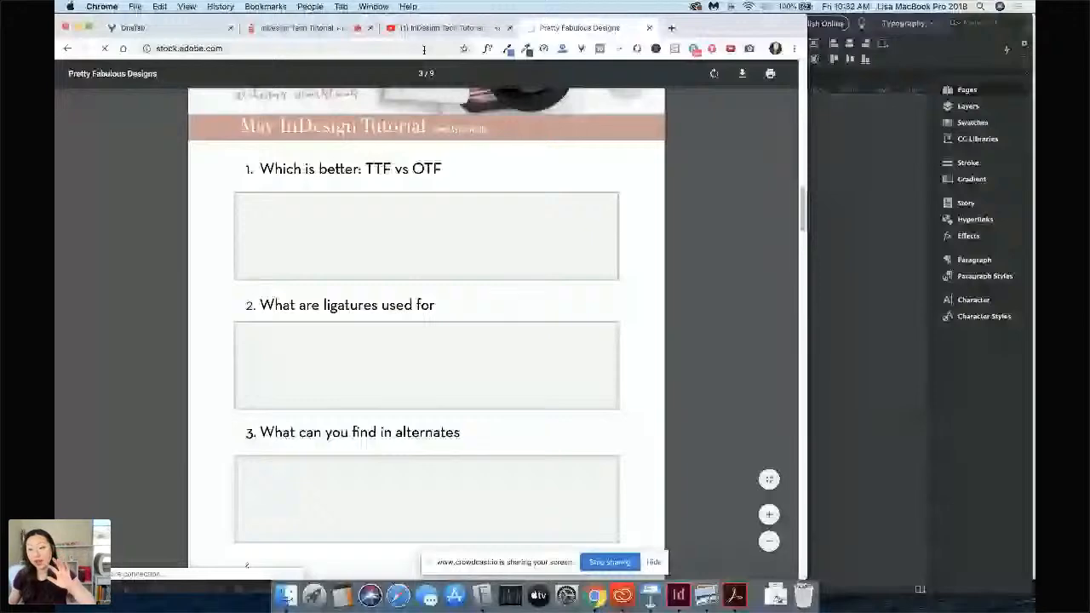
pyautogui.click(383, 257)
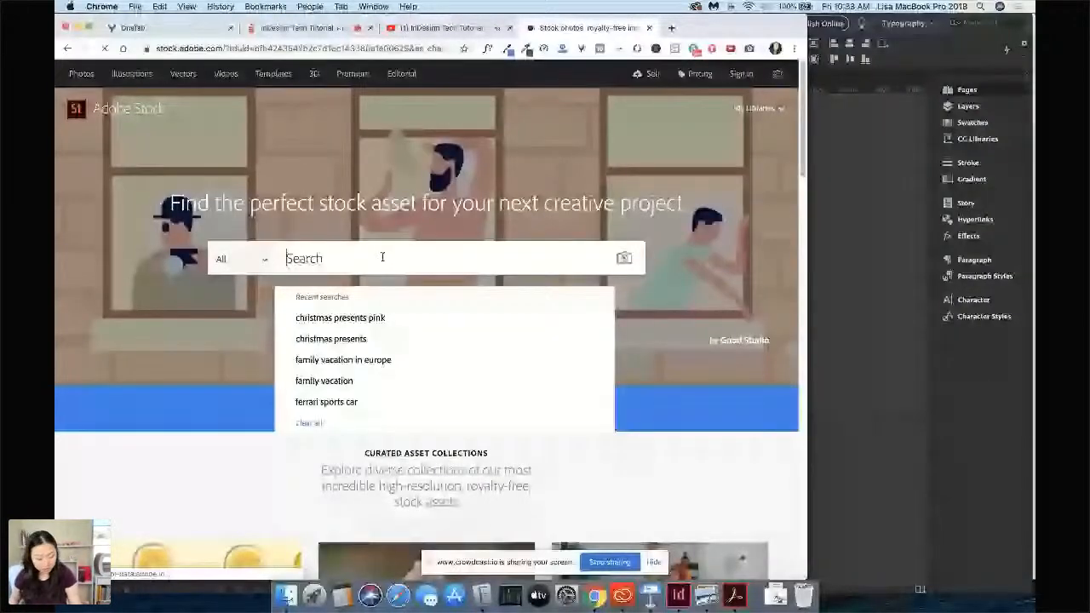
pyautogui.write('316304')
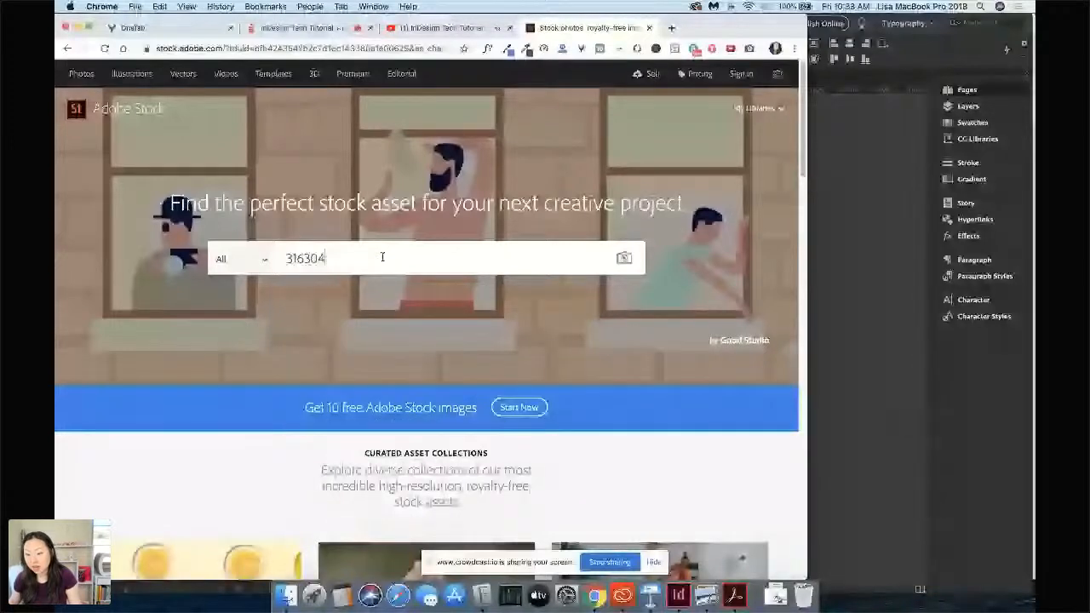
pyautogui.press('Return')
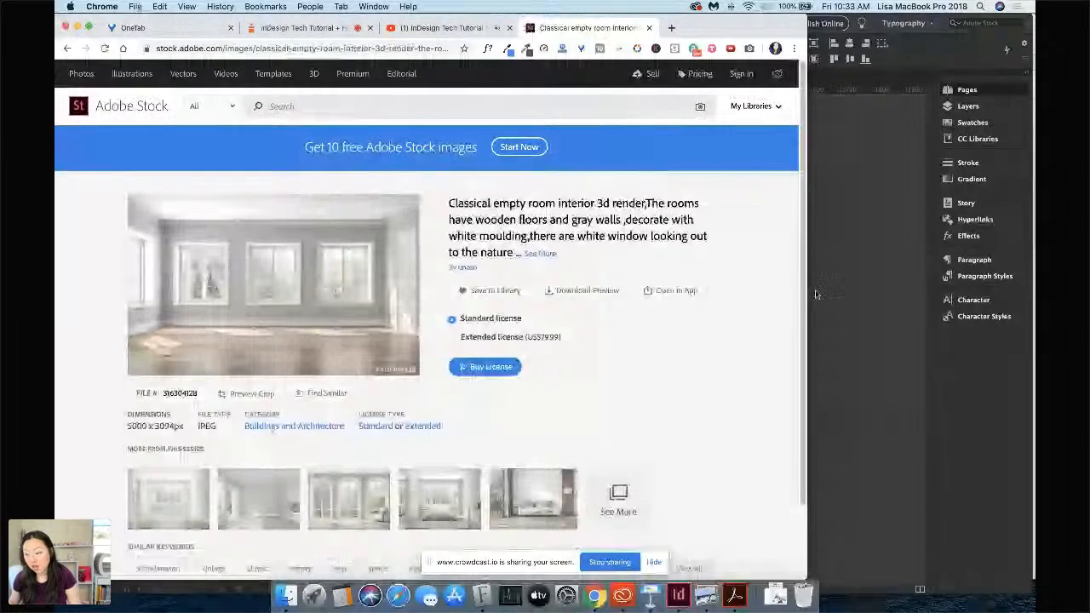
# Switch back to InDesign, close the list of linked files and deselect the room photo on page 3.3
pyautogui.click(815, 293)
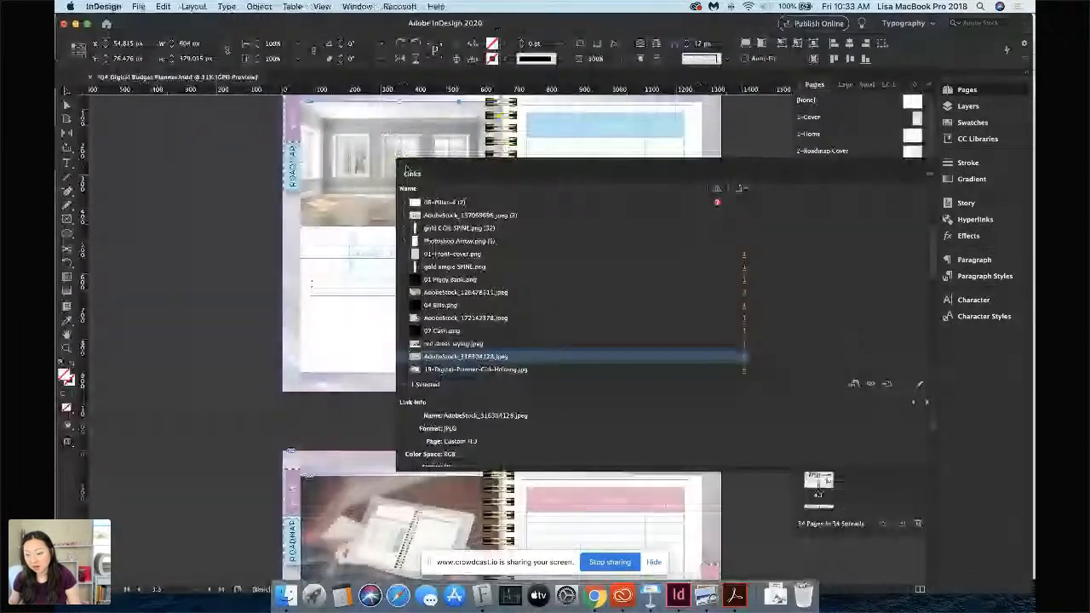
pyautogui.click(402, 163)
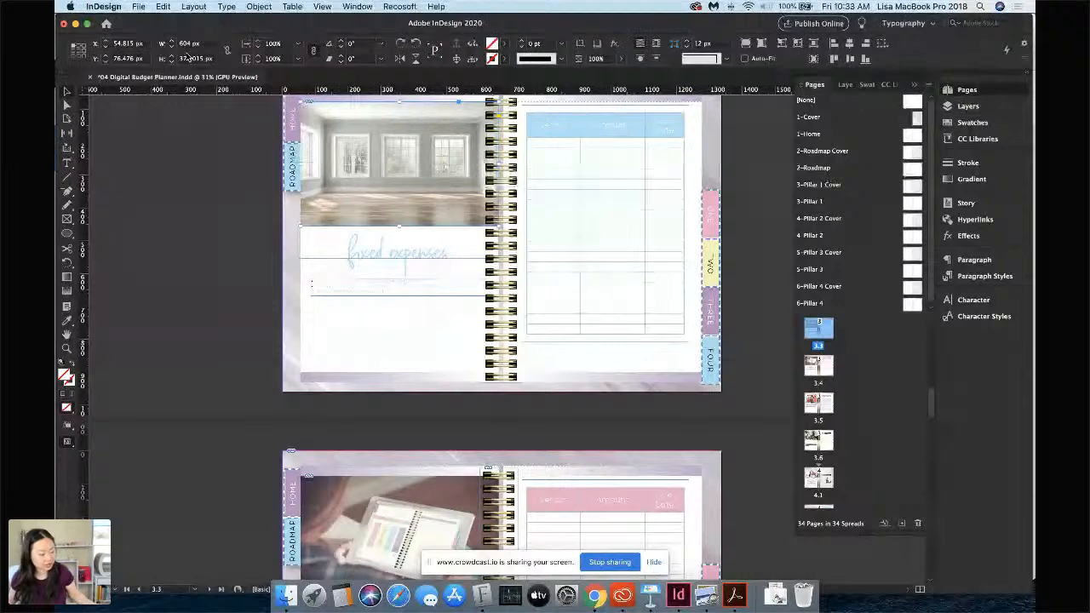
pyautogui.click(737, 231)
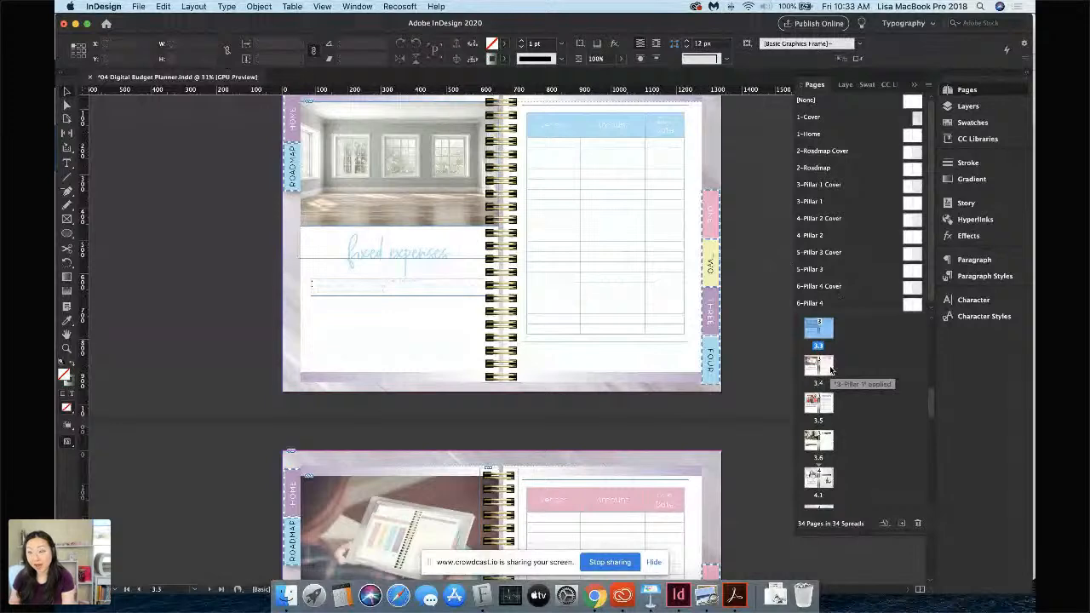
# Look through the spreads of the Pillar 1 section, from page 3.1 to the Pillar 2 cover on page 4.1
pyautogui.click(820, 368)
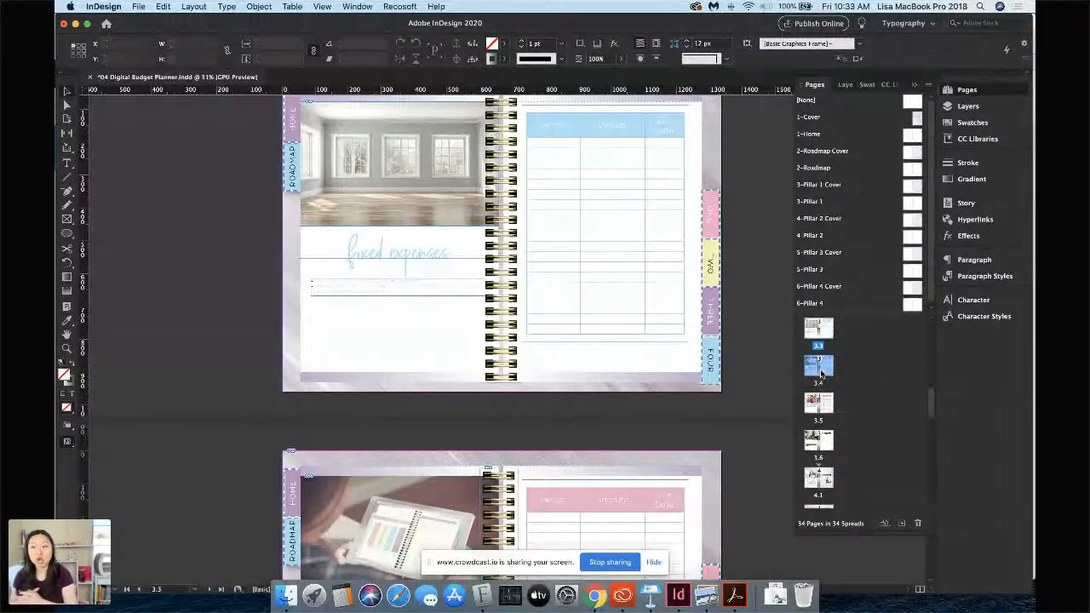
pyautogui.scroll(4, 819, 371)
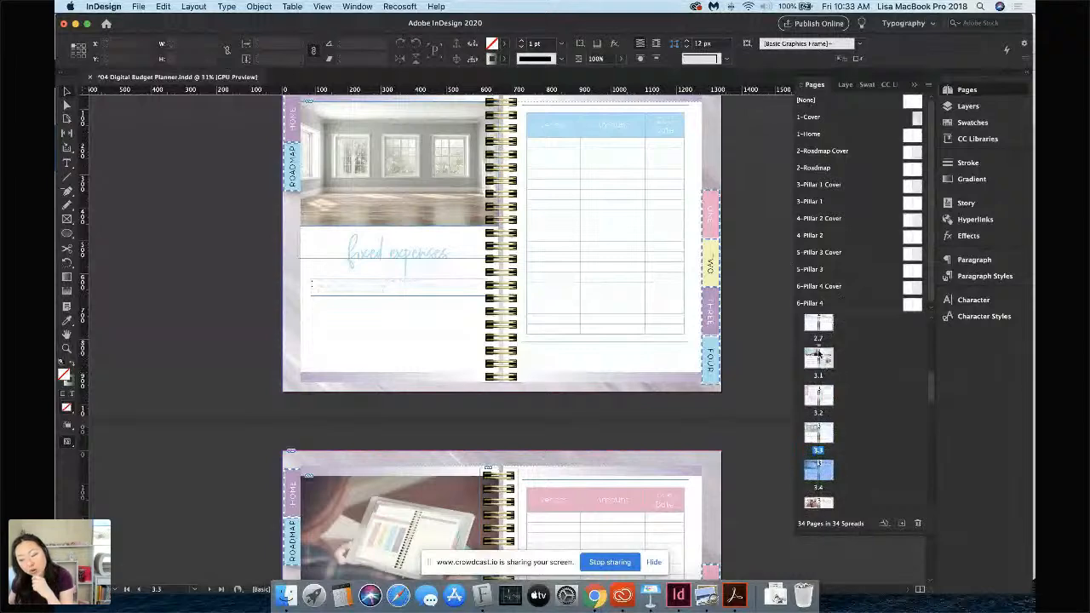
pyautogui.click(818, 334)
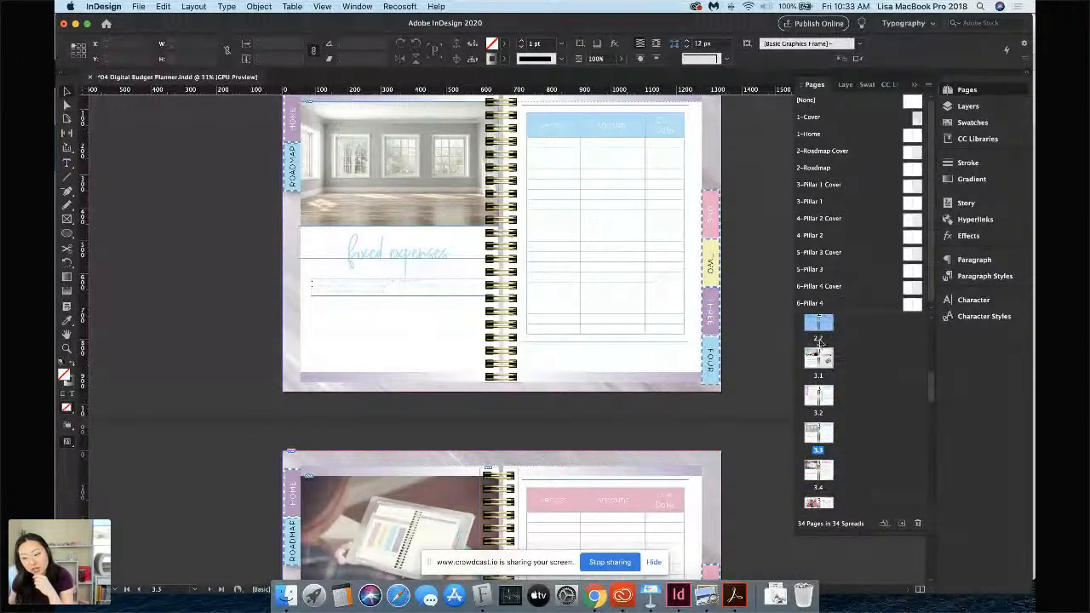
pyautogui.scroll(-1, 823, 344)
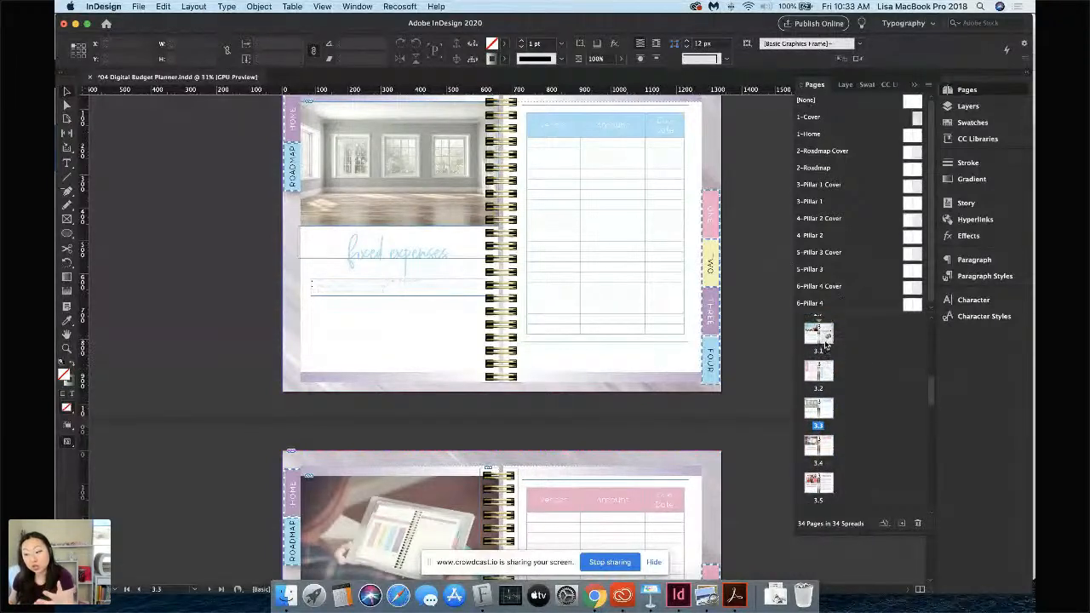
pyautogui.click(823, 342)
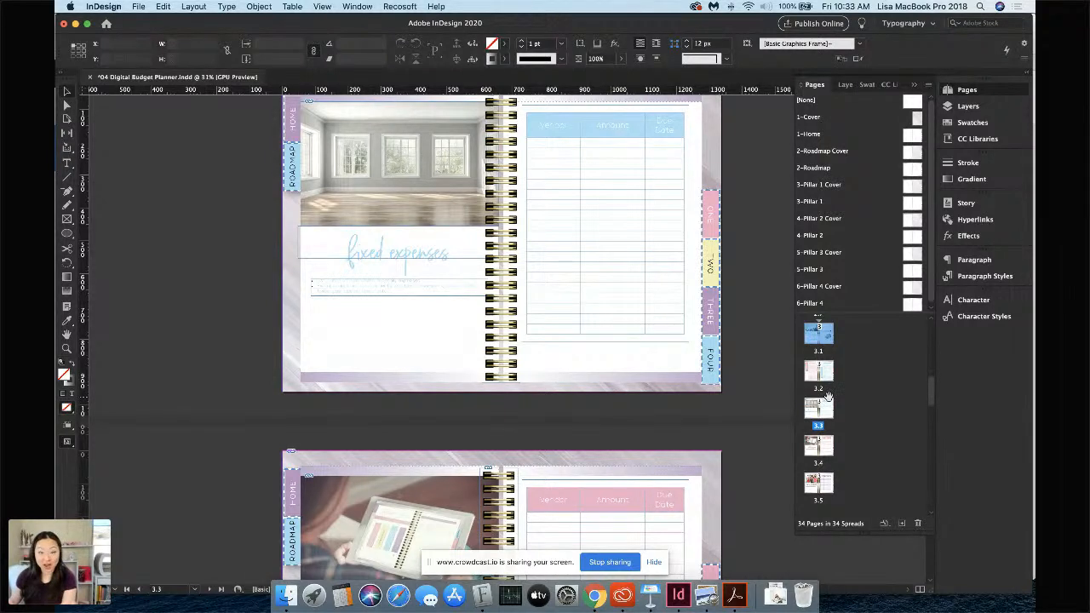
pyautogui.scroll(-2, 825, 425)
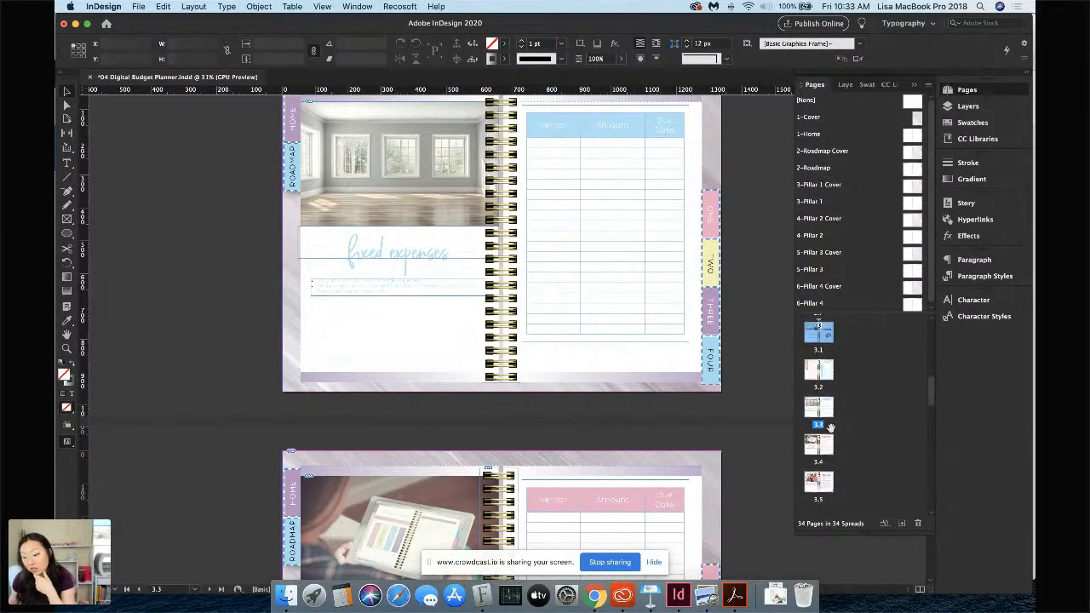
pyautogui.scroll(-10, 661, 390)
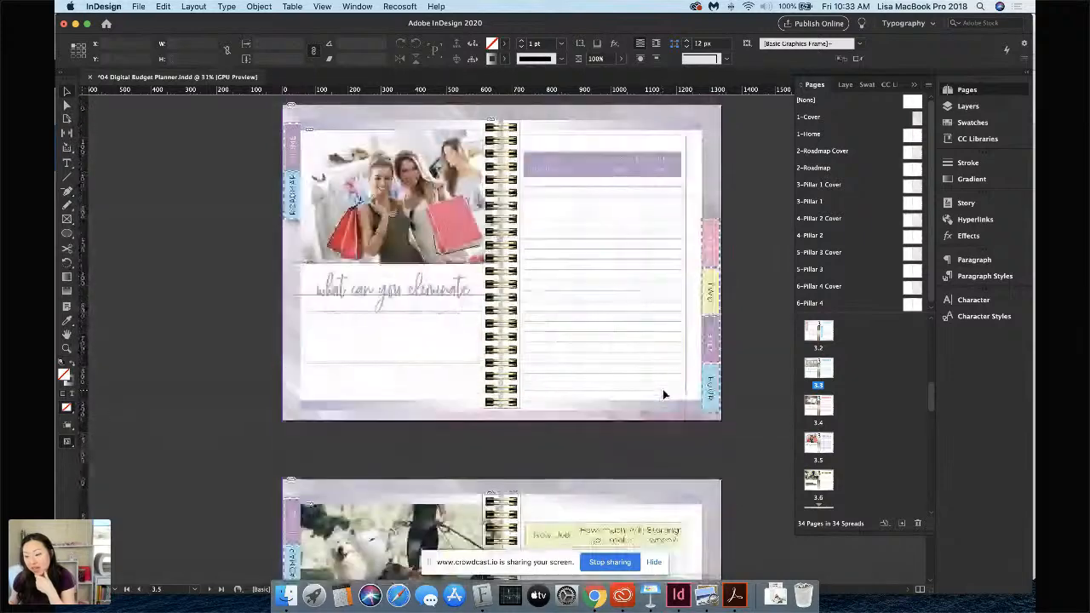
pyautogui.scroll(-6, 618, 283)
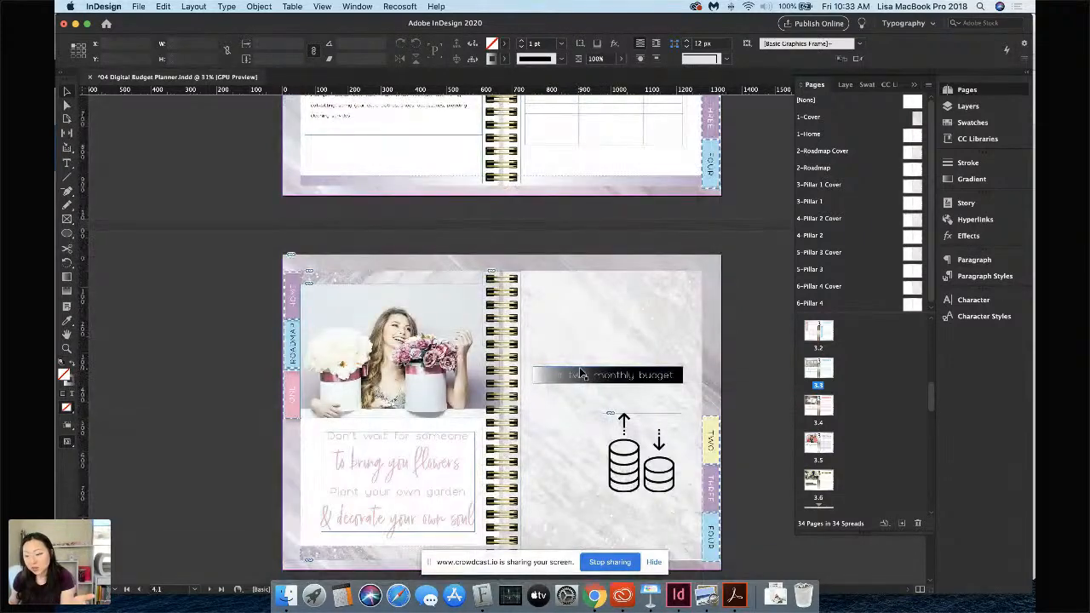
# Compare the last Pillar 1 spread, page 3.6, with the Pillar 2 cover on page 4.1 and return to page 3.6
pyautogui.scroll(5, 569, 311)
pyautogui.doubleClick(611, 335)
pyautogui.scroll(-3, 863, 416)
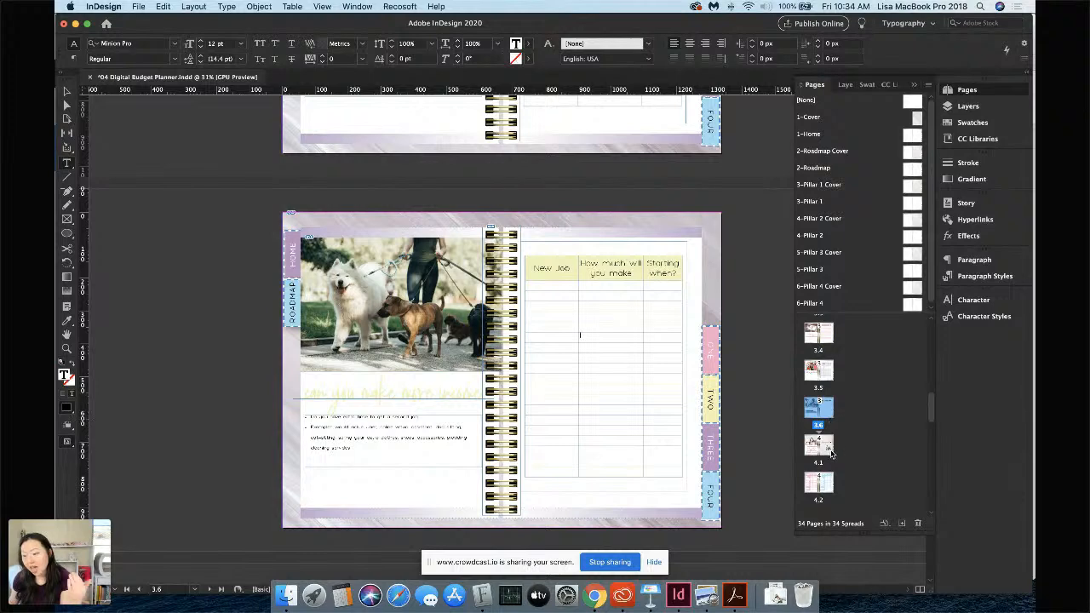
pyautogui.click(828, 452)
pyautogui.doubleClick(828, 451)
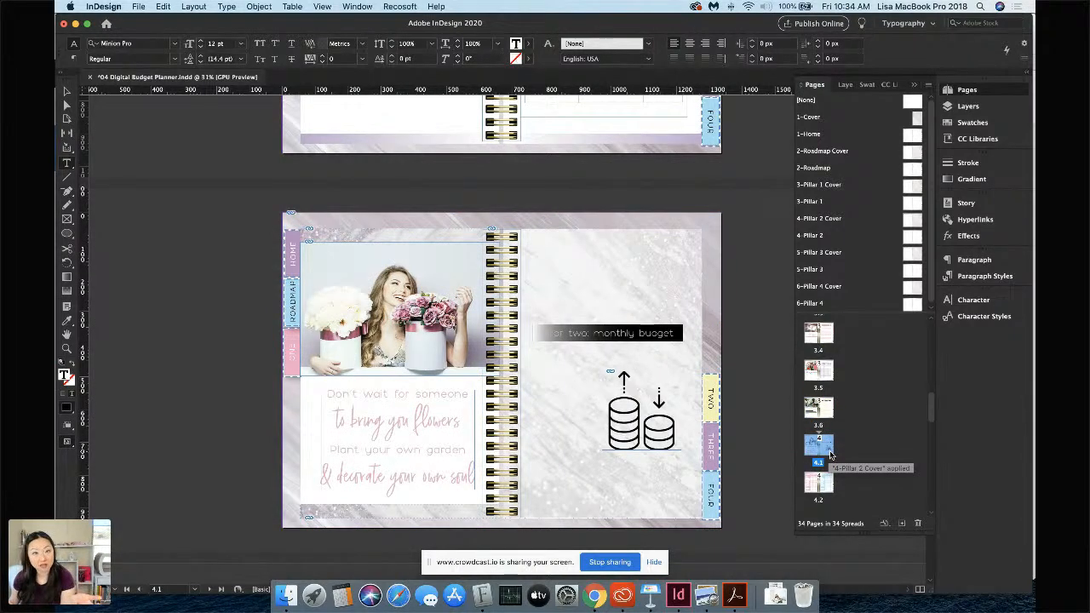
pyautogui.doubleClick(828, 414)
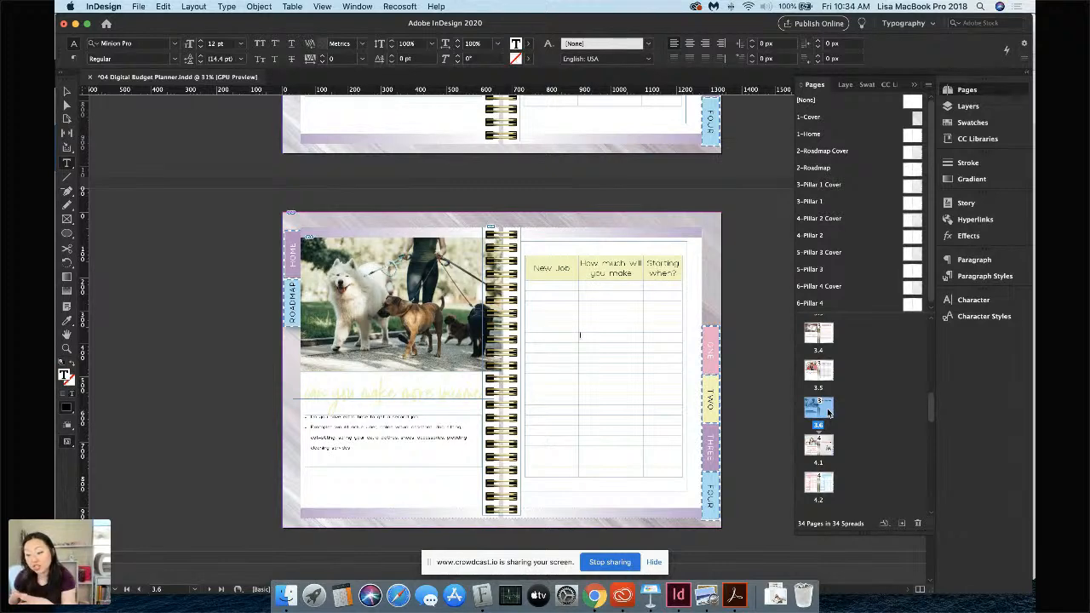
# Insert 15 pages after page 3.6 using the 3-Pillar 1 master
pyautogui.rightClick(827, 412)
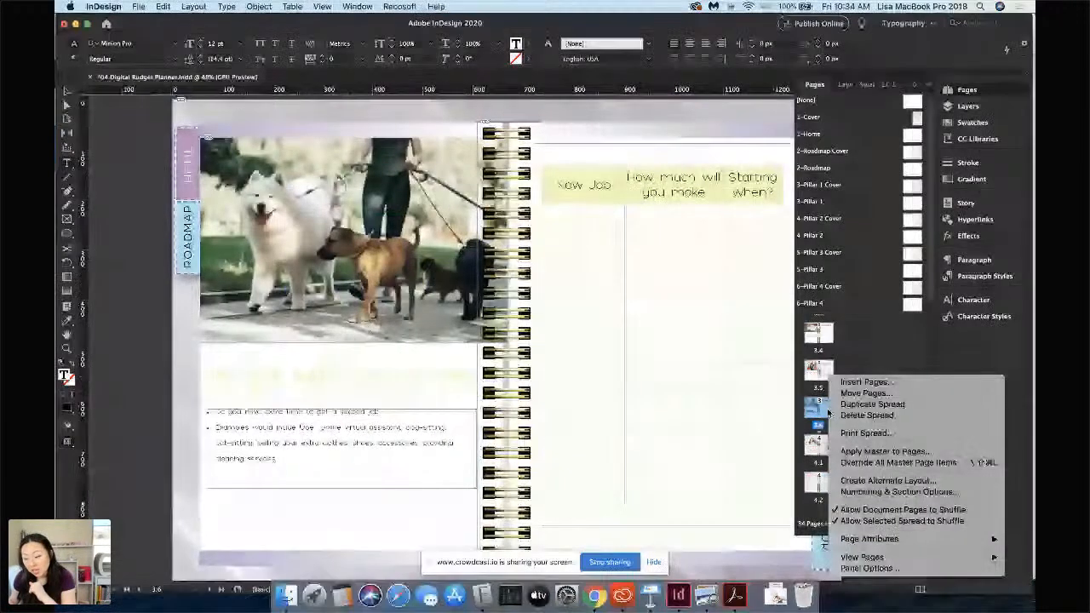
pyautogui.click(863, 382)
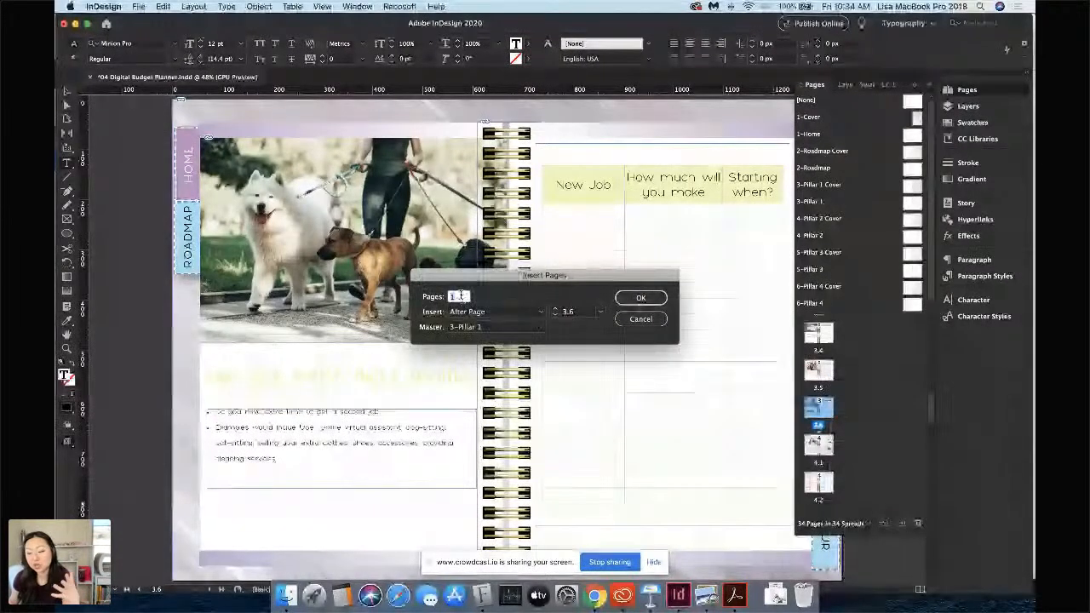
pyautogui.write('5')
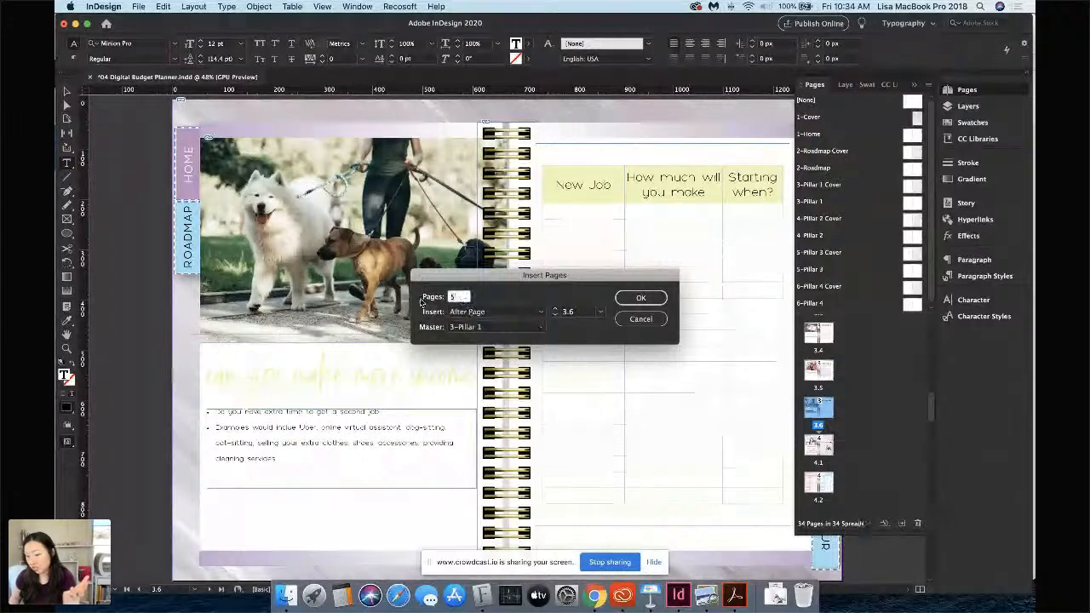
pyautogui.write('15')
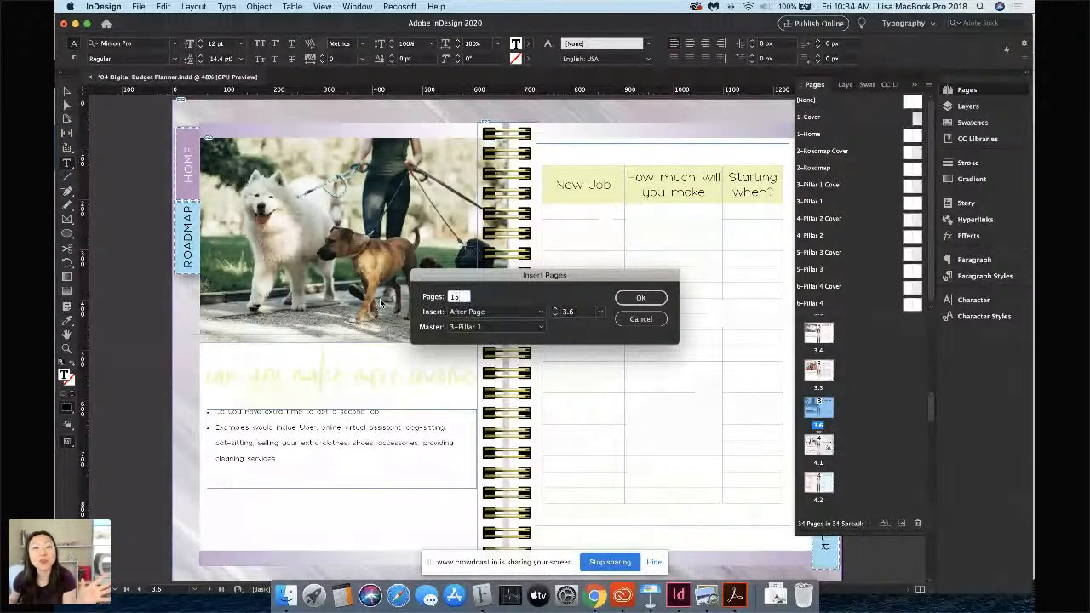
pyautogui.click(534, 313)
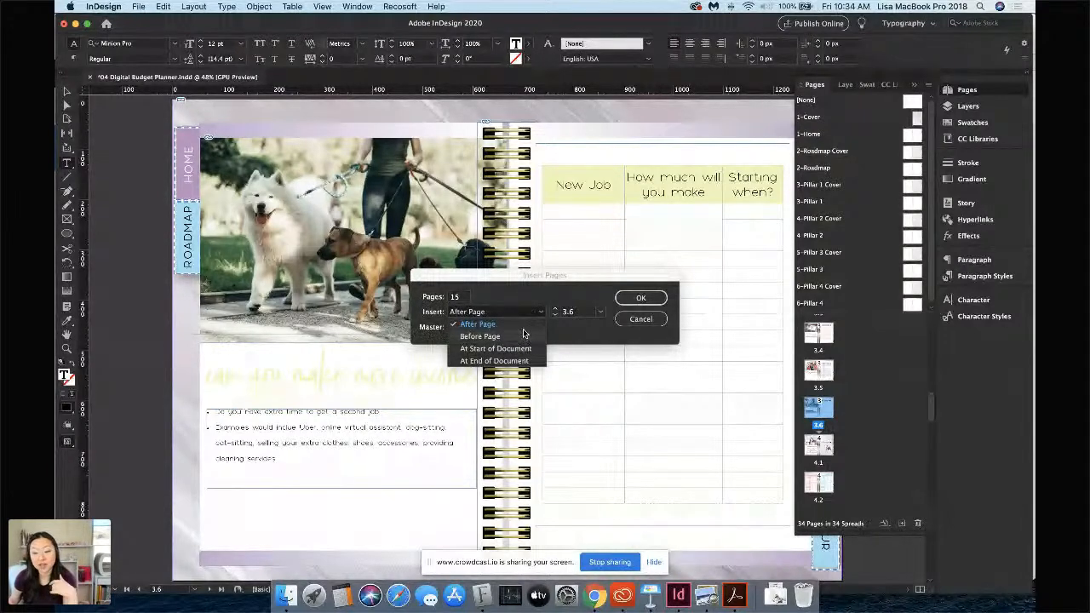
pyautogui.click(529, 325)
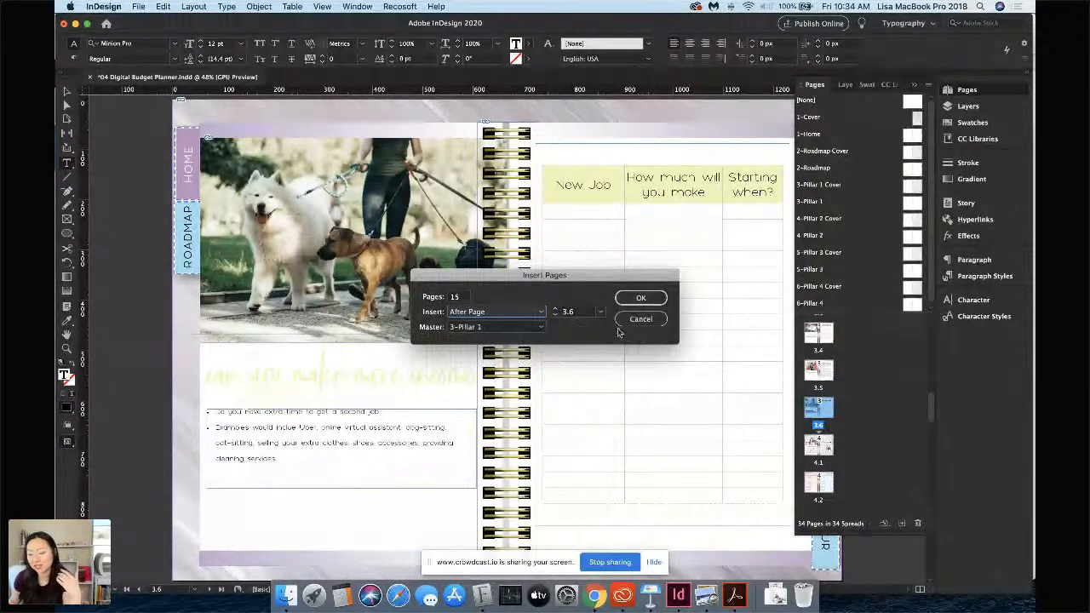
pyautogui.click(595, 315)
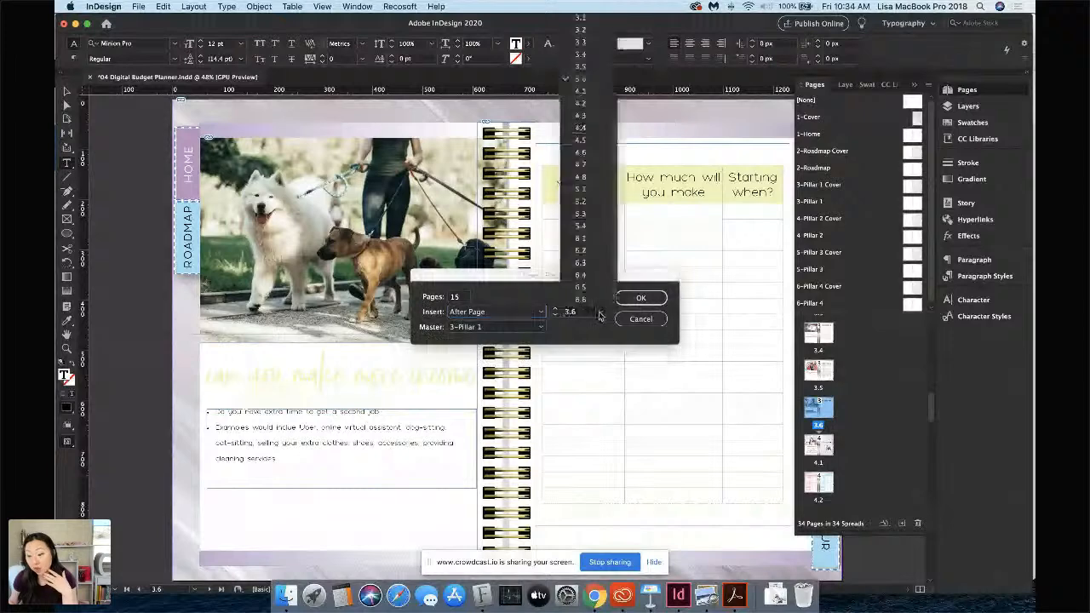
pyautogui.click(587, 312)
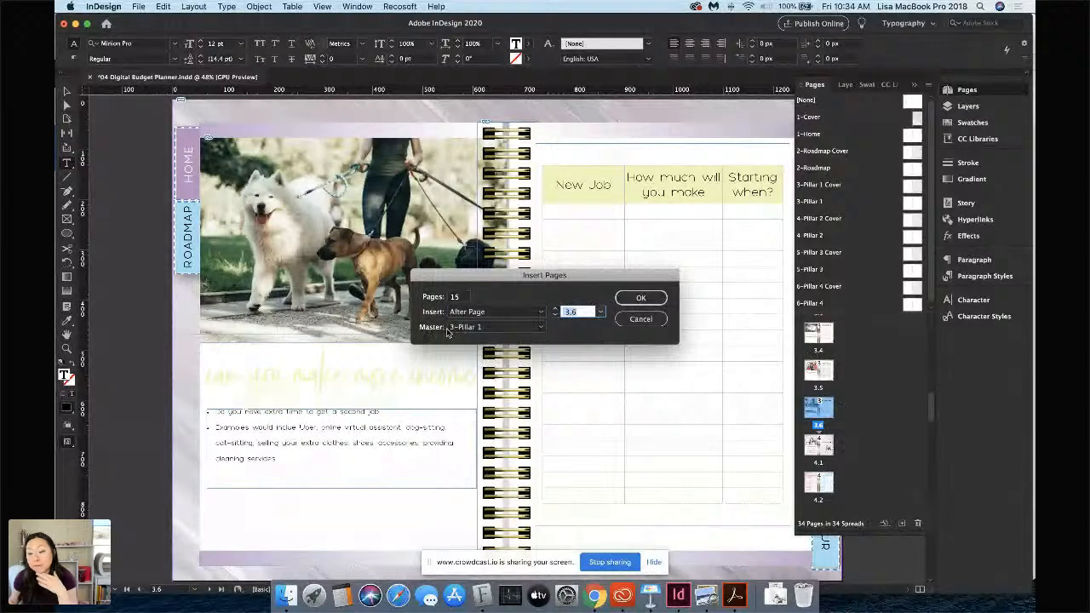
pyautogui.click(538, 328)
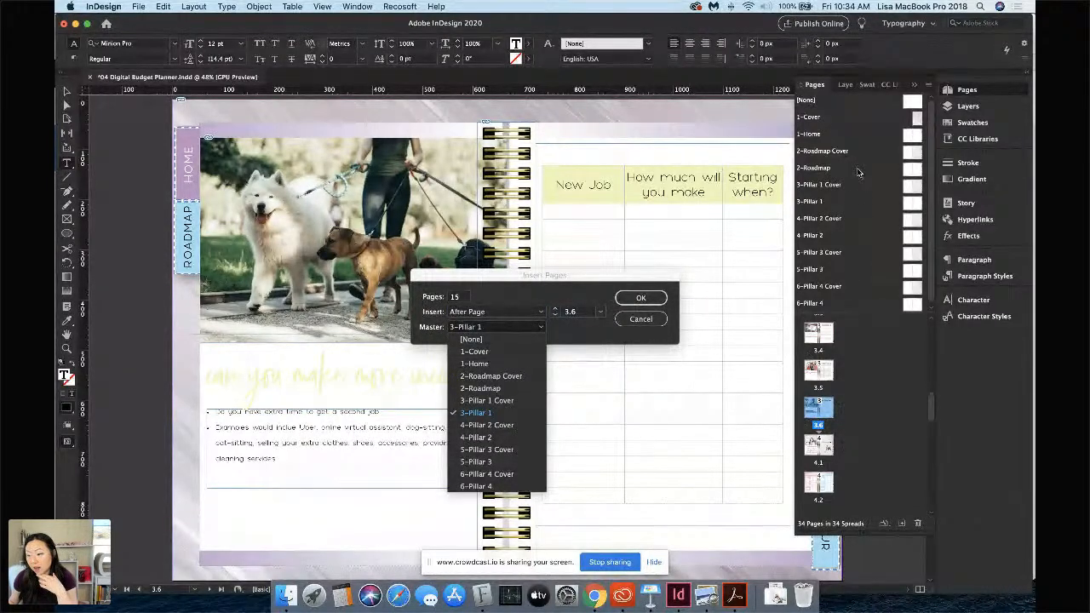
pyautogui.click(500, 413)
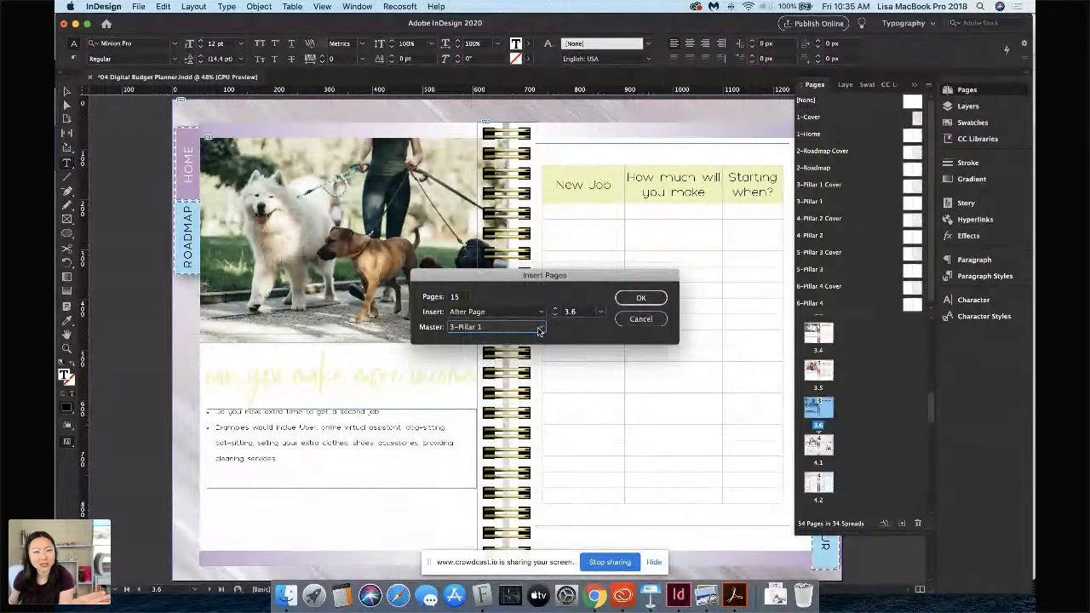
pyautogui.doubleClick(459, 298)
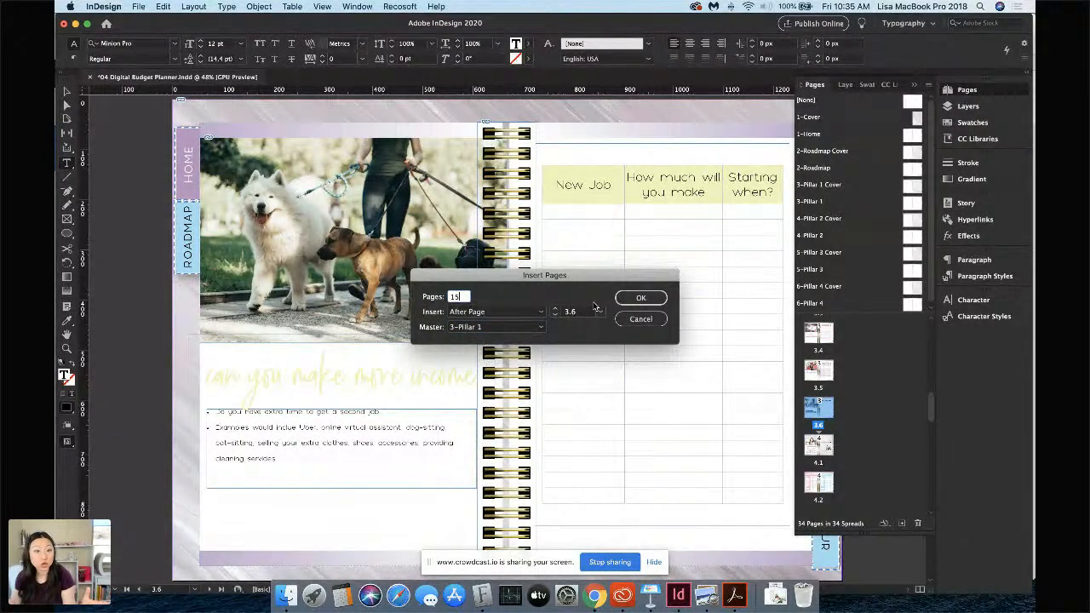
pyautogui.click(638, 299)
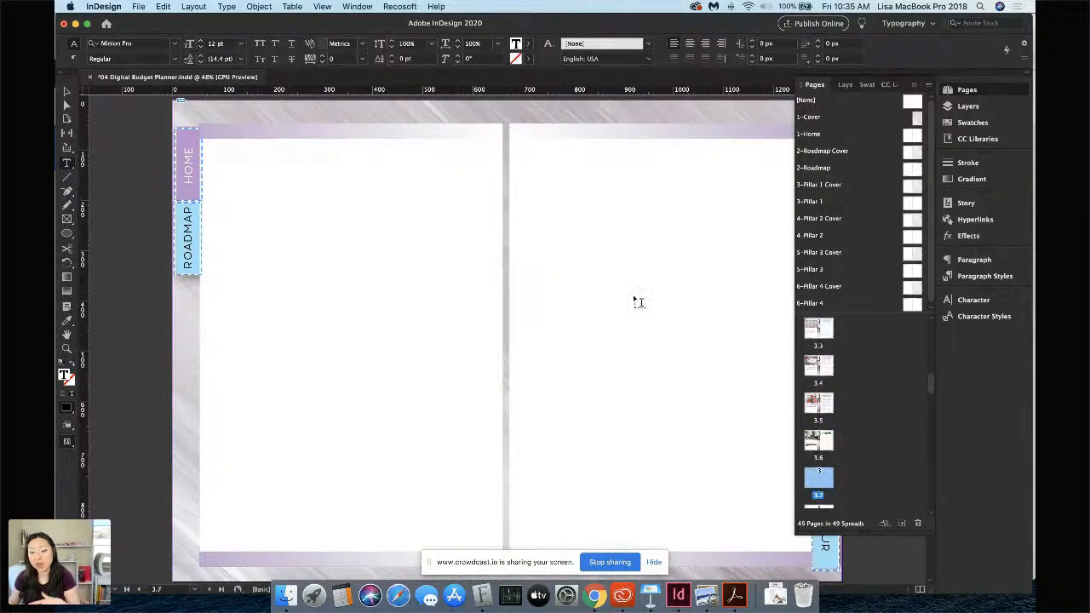
# Draw a text frame on the left side of the blank spread 3.9 reading "this is my new page" at 40 pt
pyautogui.scroll(-5, 732, 405)
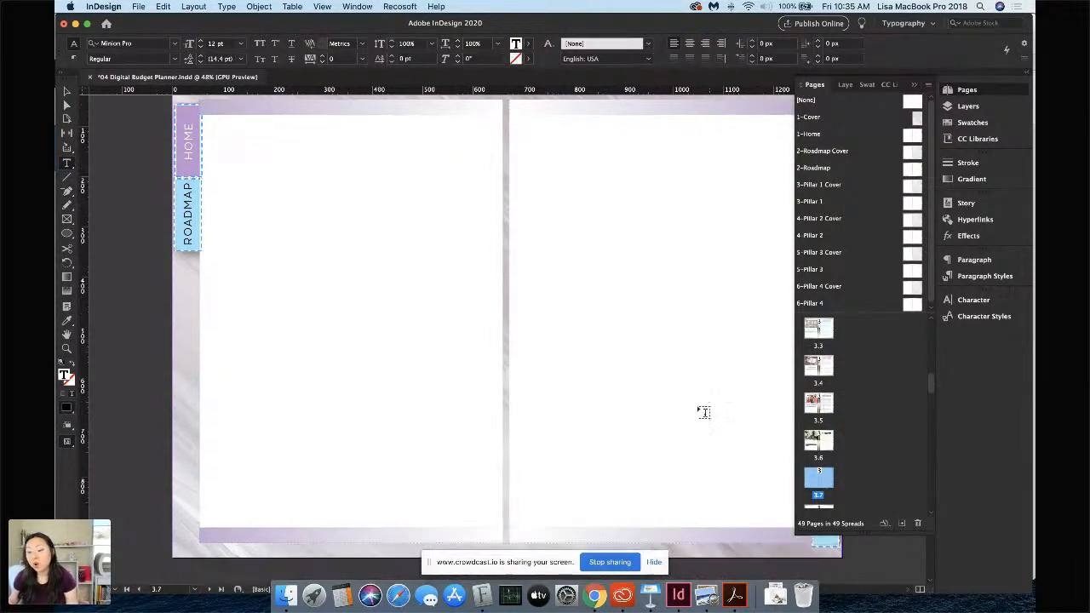
pyautogui.scroll(-8, 584, 398)
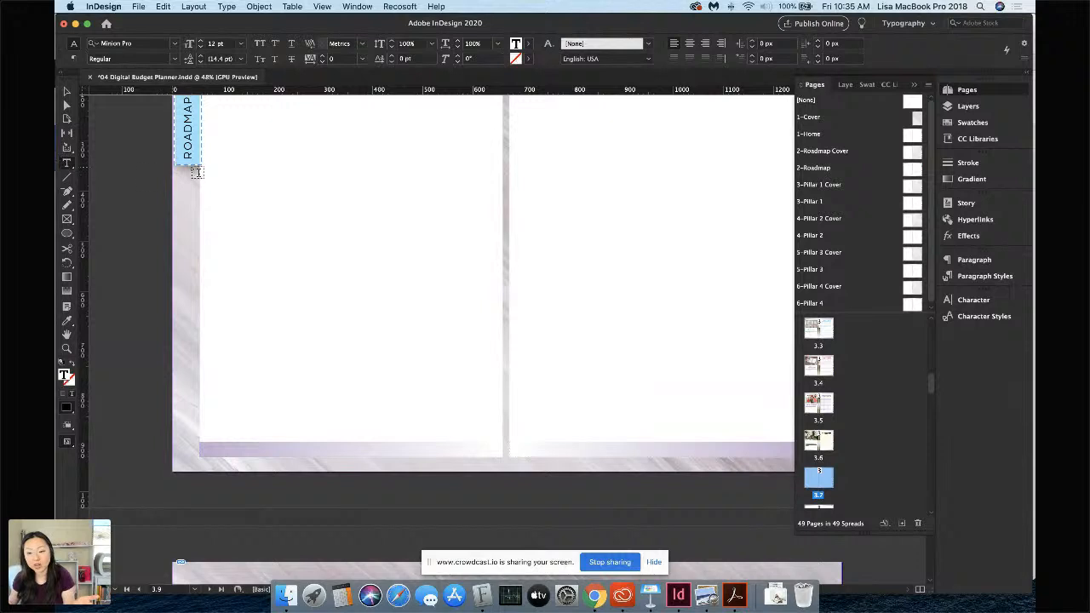
pyautogui.moveTo(226, 151); pyautogui.dragTo(465, 336)
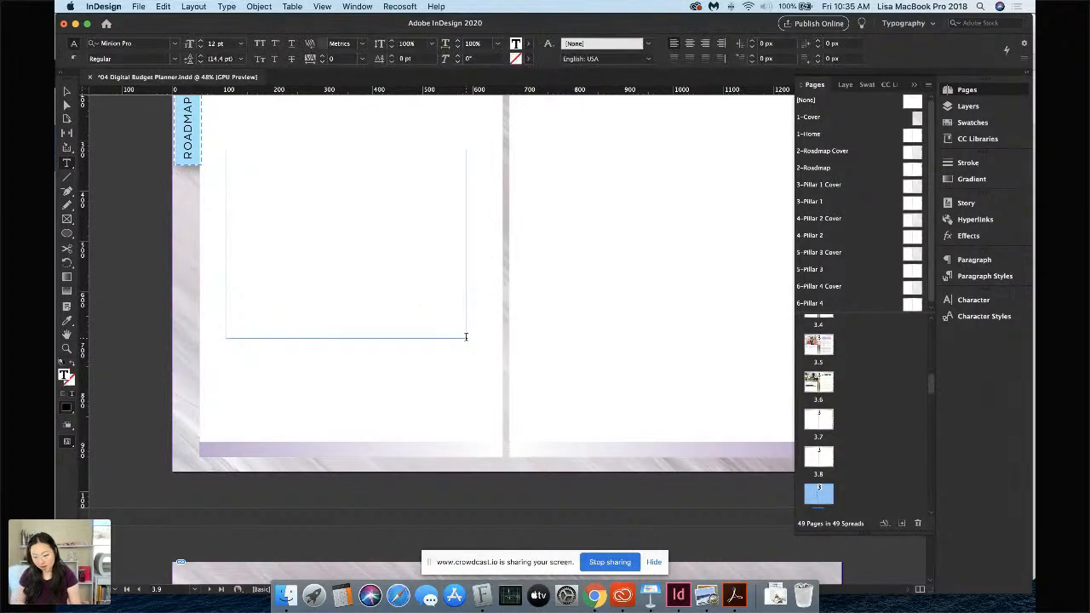
pyautogui.write('This is my new page')
pyautogui.press('super+a')
pyautogui.click(189, 45)
pyautogui.write('40')
pyautogui.press('Return')
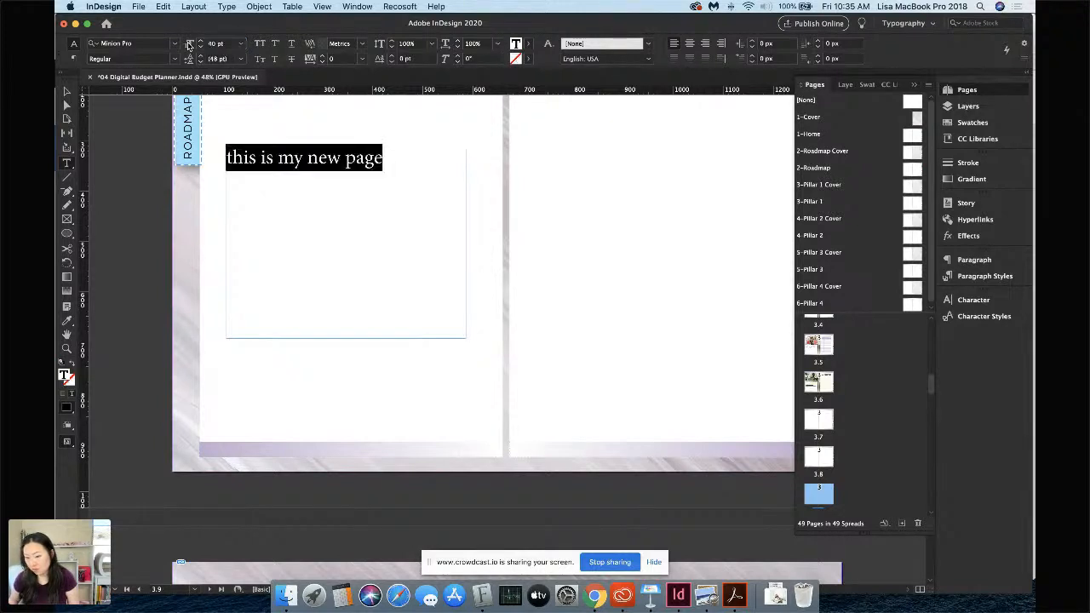
pyautogui.click(407, 208)
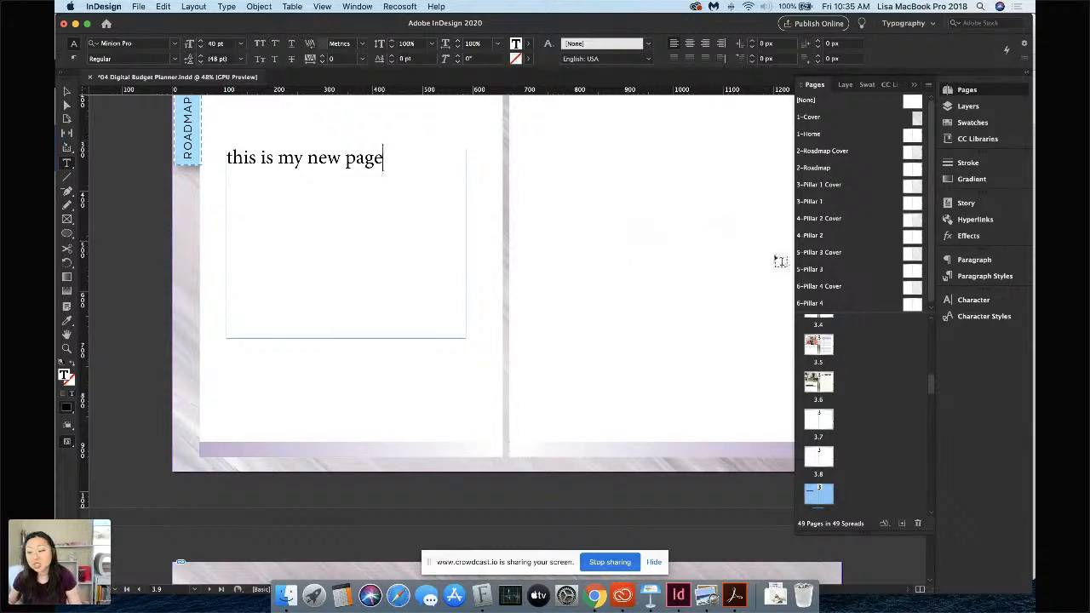
# Delete the blank spread 3.7 and the spread containing the "this is my new page" text
pyautogui.click(705, 398)
pyautogui.scroll(-3, 821, 400)
pyautogui.click(819, 367)
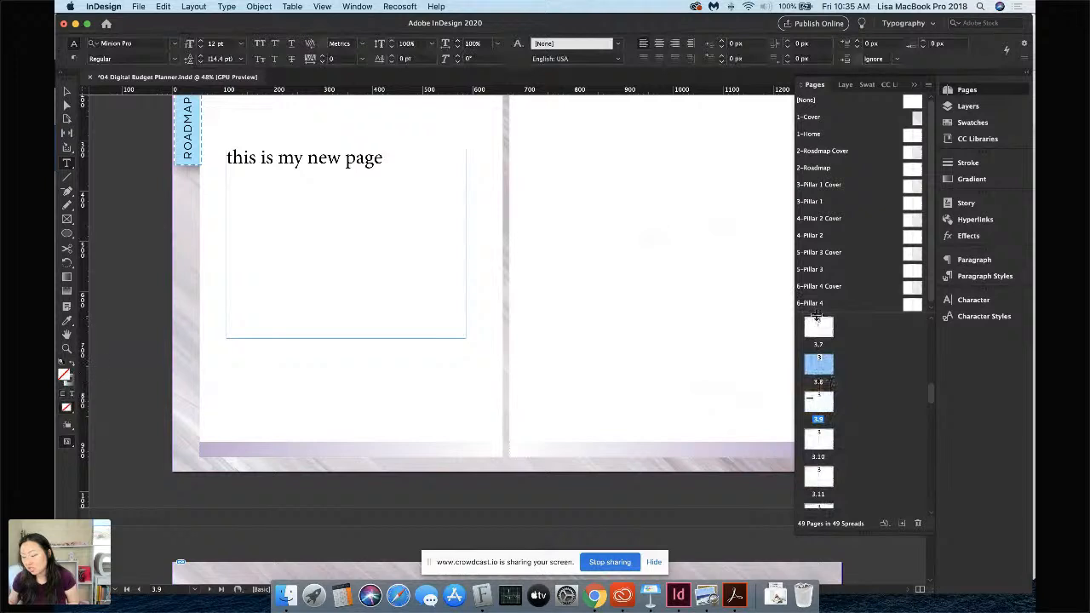
pyautogui.click(819, 325)
pyautogui.scroll(1, 835, 376)
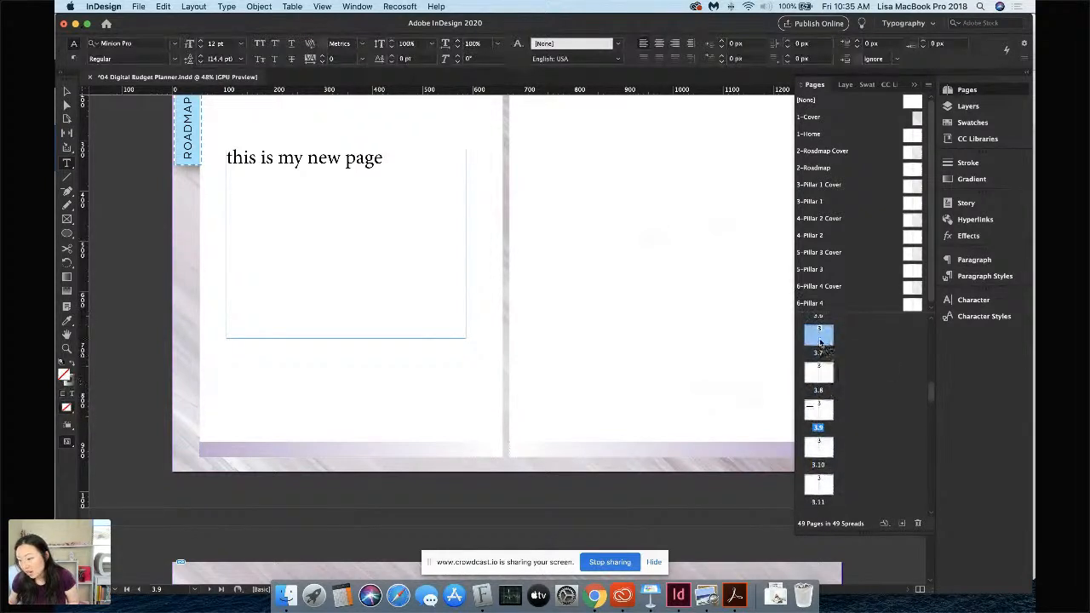
pyautogui.moveTo(820, 337); pyautogui.dragTo(918, 524)
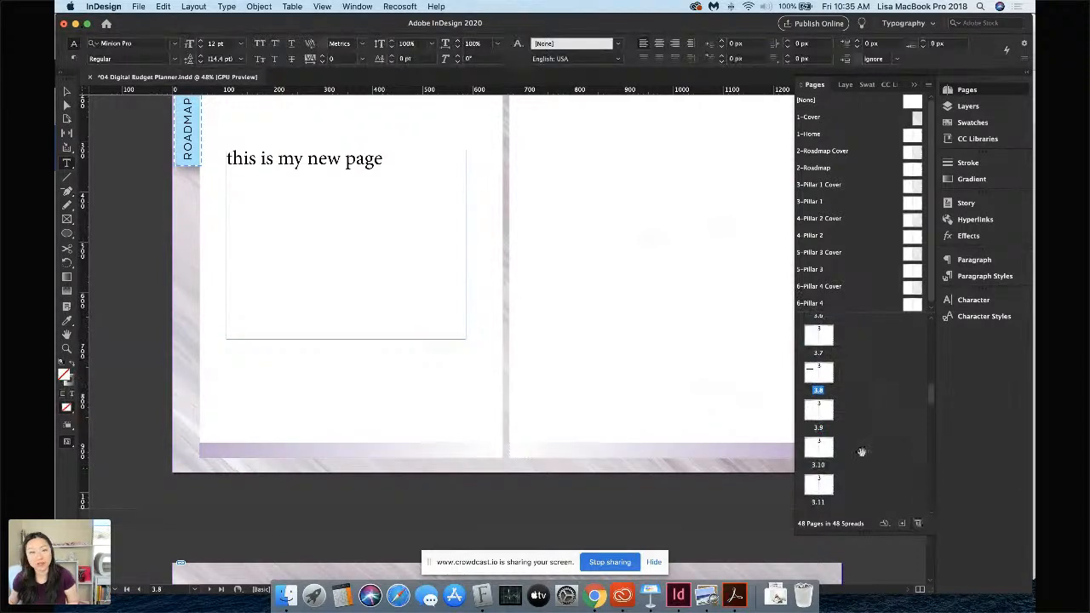
pyautogui.click(824, 381)
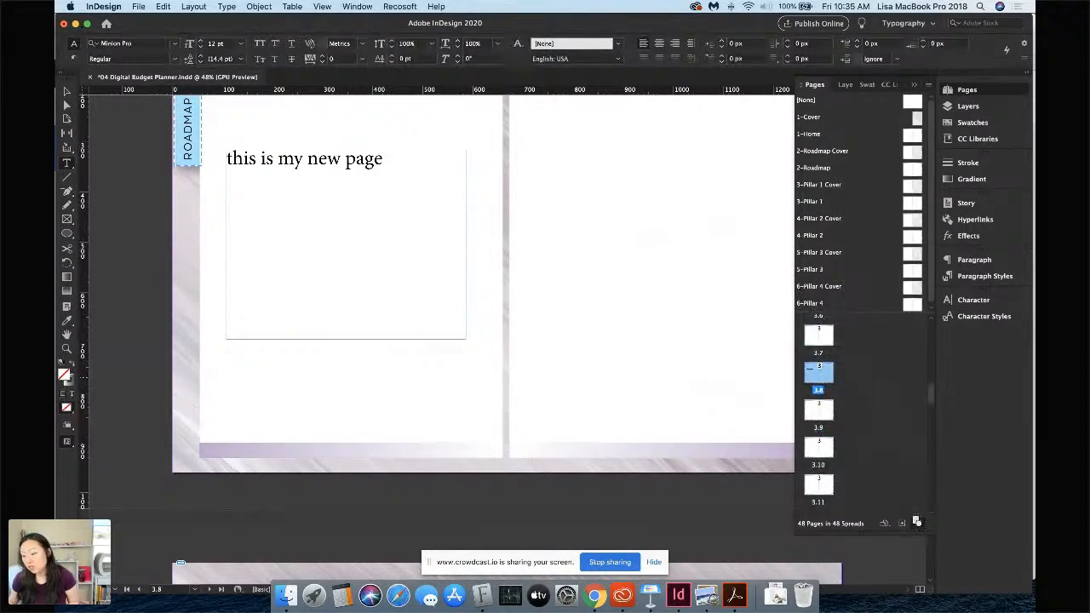
pyautogui.click(917, 523)
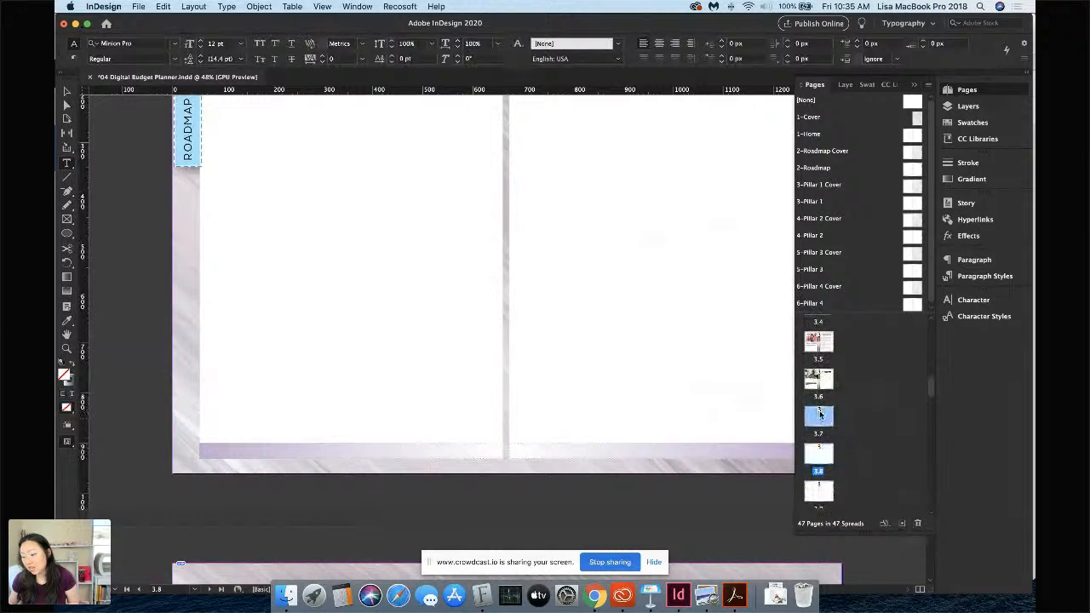
# Delete the blank spreads 3.7 through 3.15 together and undo that deletion
pyautogui.scroll(-5, 823, 423)
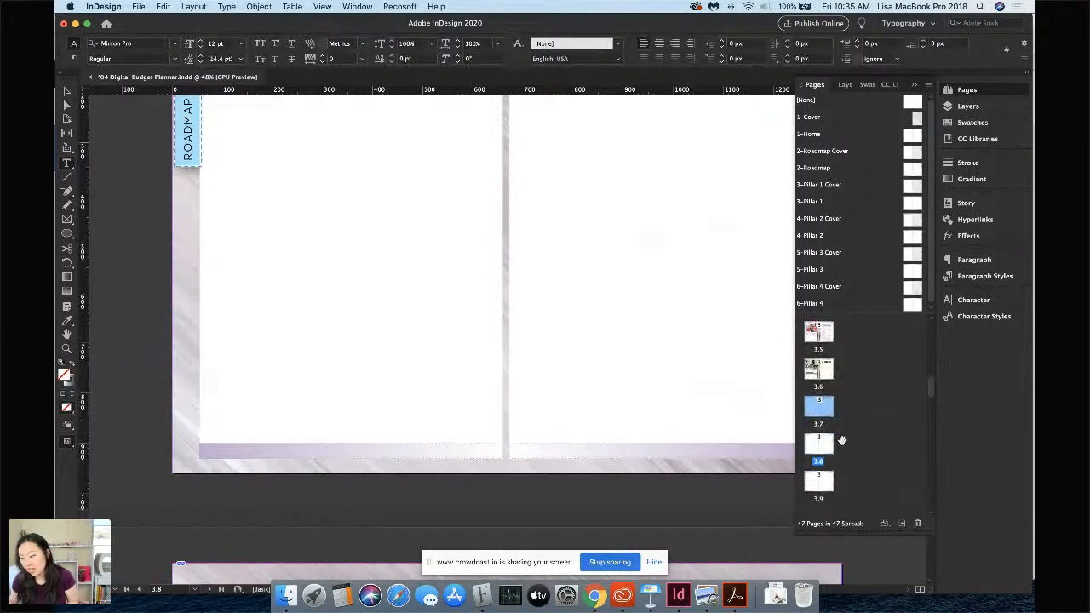
pyautogui.keyDown('shift'); pyautogui.click(823, 467); pyautogui.keyUp('shift')
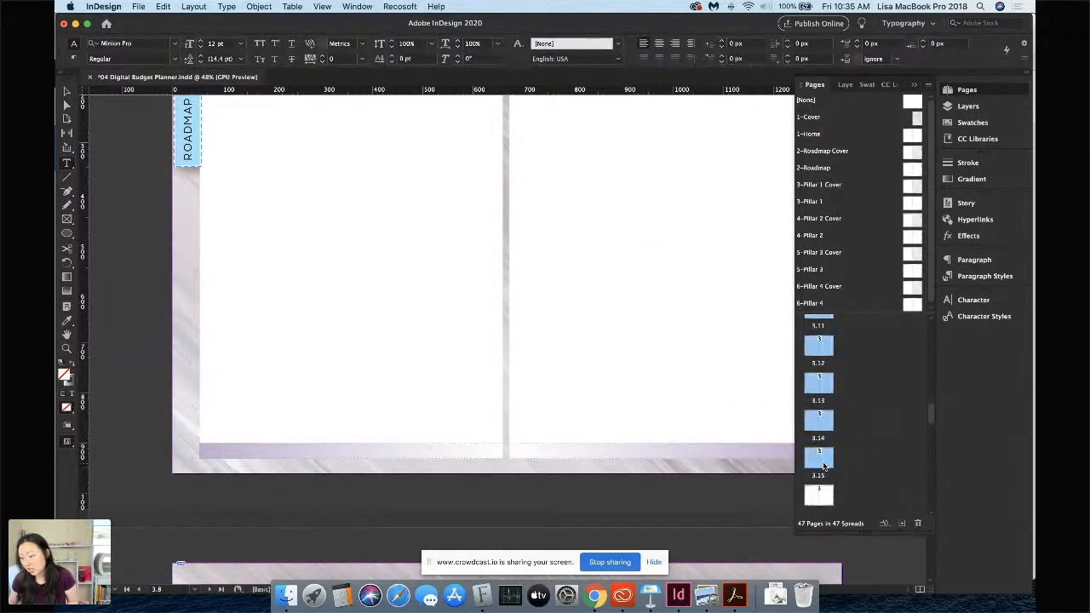
pyautogui.click(917, 524)
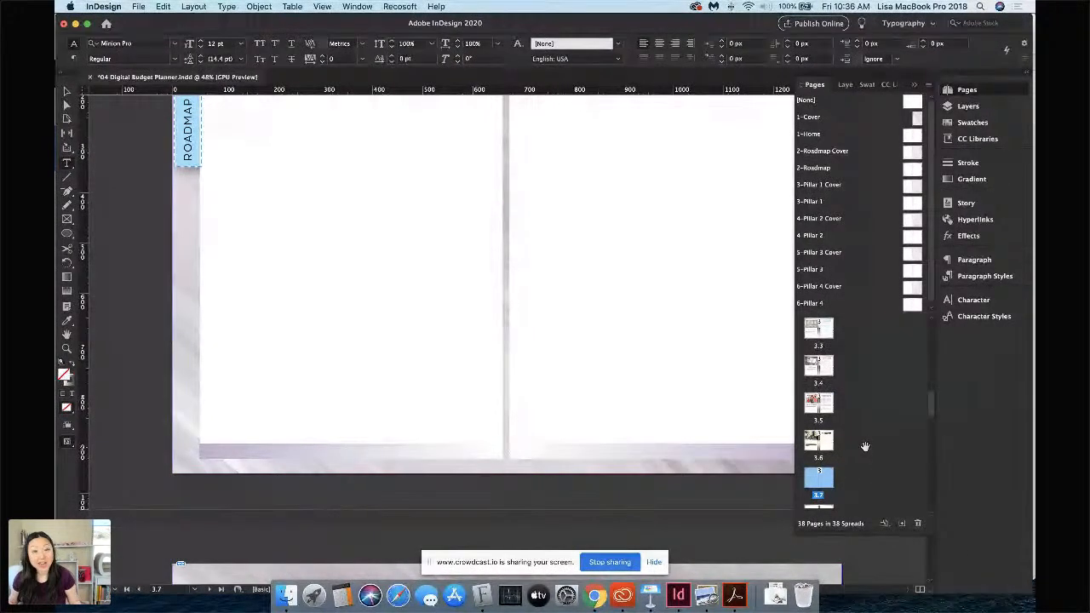
pyautogui.press('super+z')
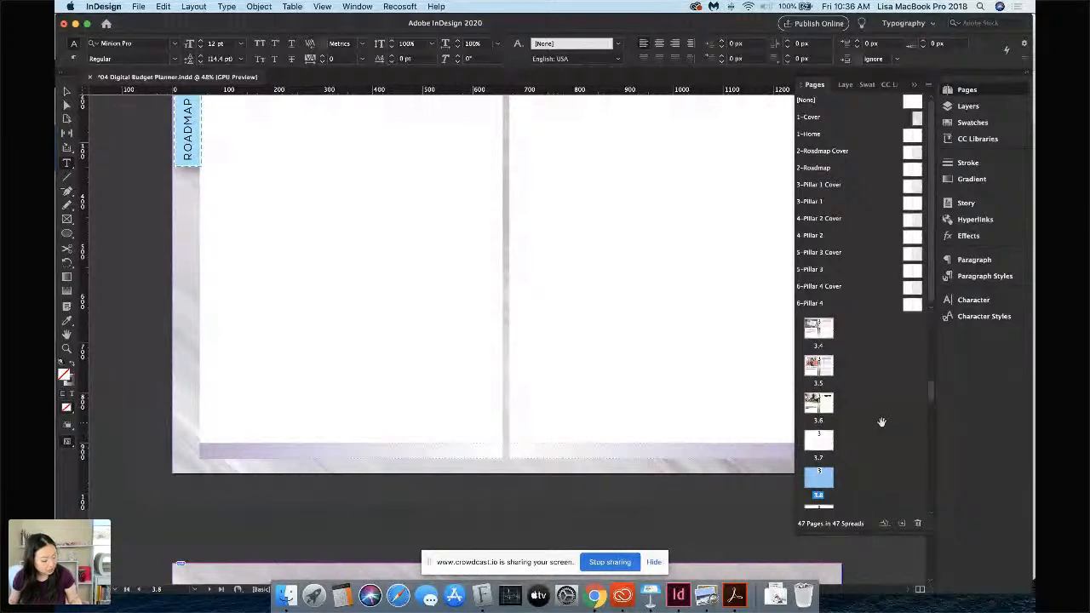
# Review the export formats for the planner, keep Adobe PDF (Interactive) chosen and cancel the export
pyautogui.scroll(3, 584, 305)
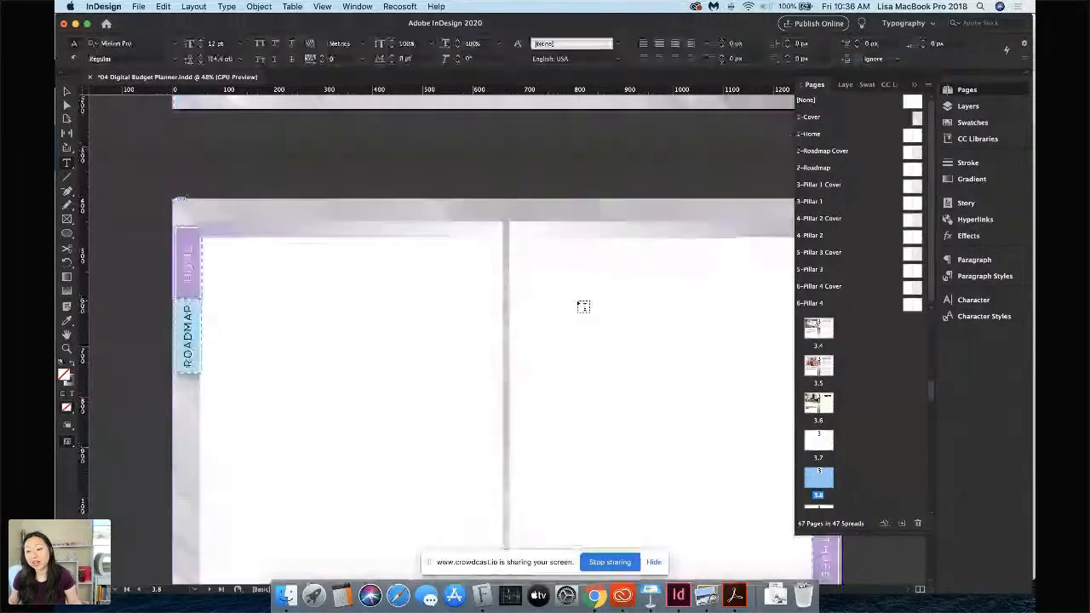
pyautogui.scroll(5, 583, 306)
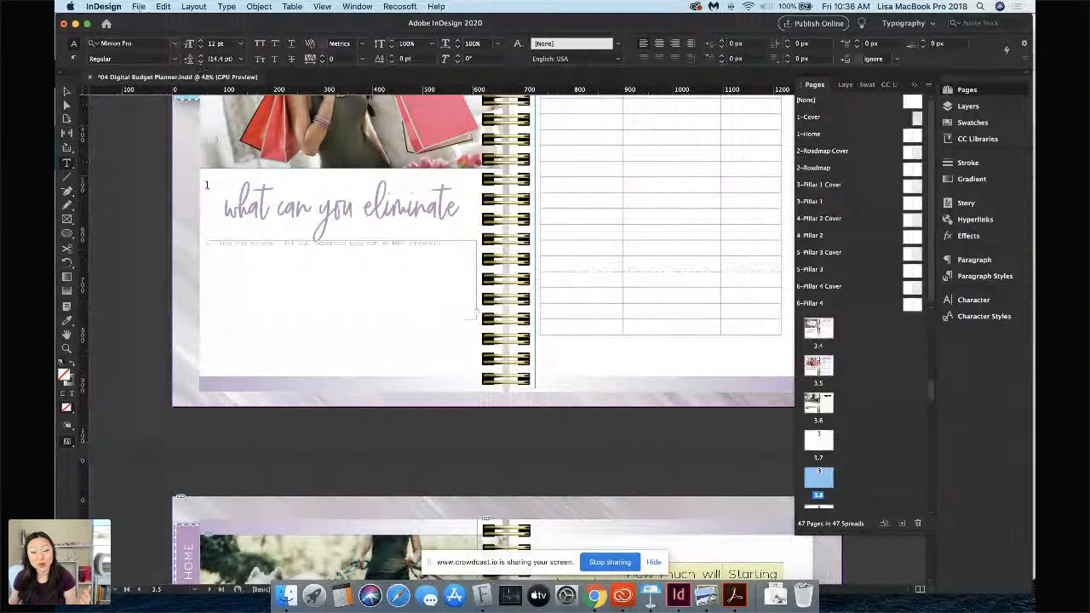
pyautogui.scroll(2, 204, 195)
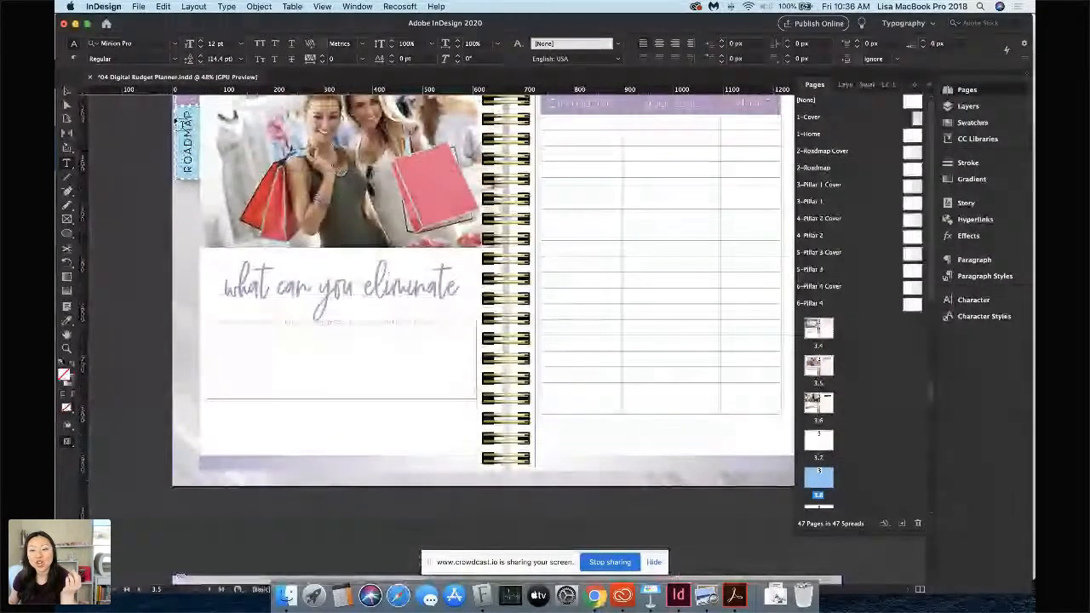
pyautogui.click(138, 7)
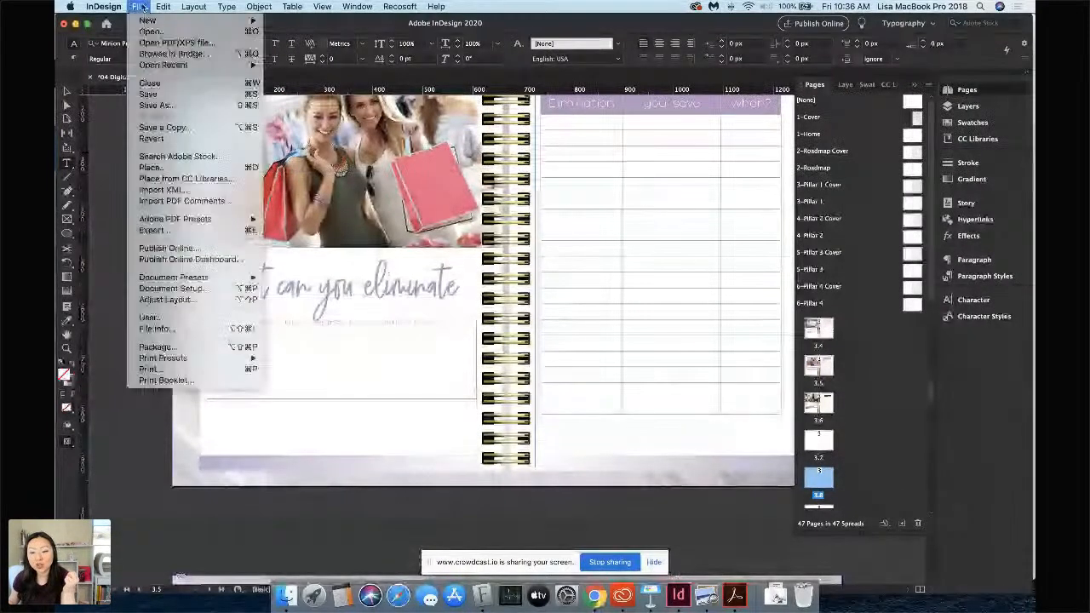
pyautogui.click(243, 234)
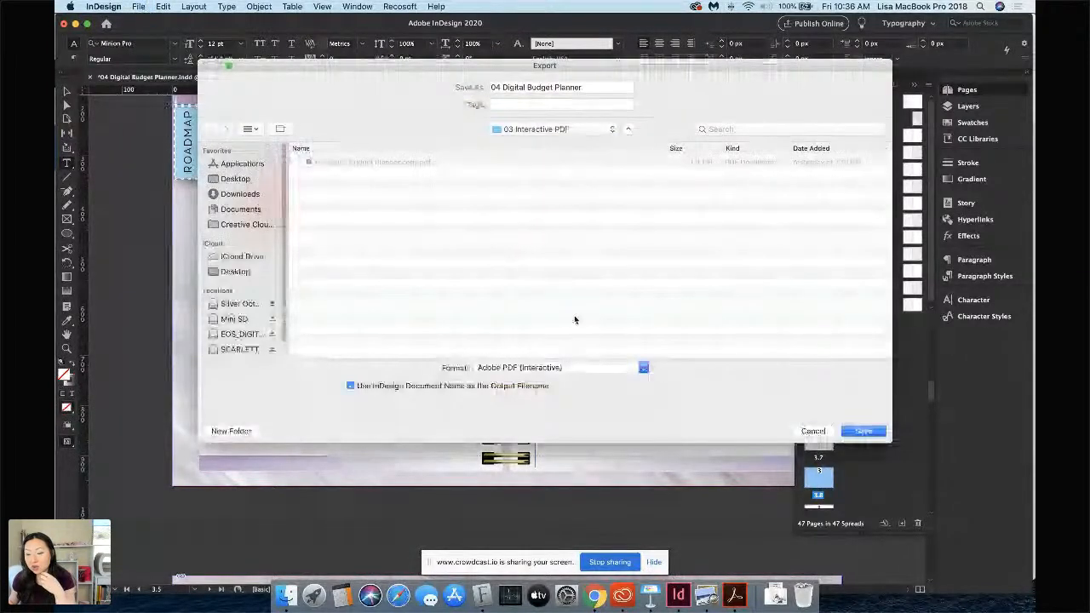
pyautogui.click(525, 370)
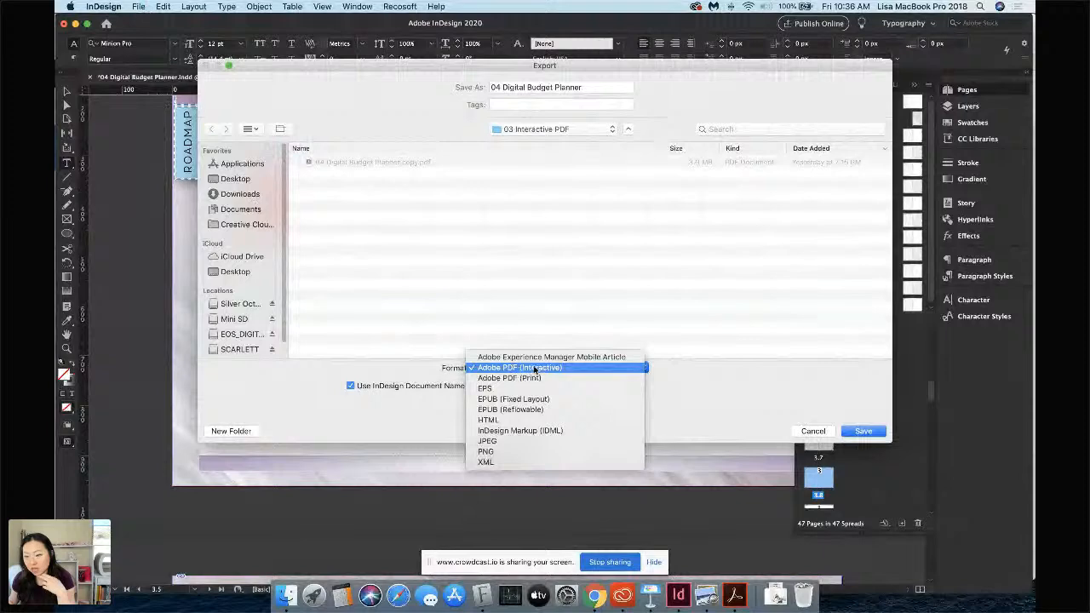
pyautogui.click(744, 387)
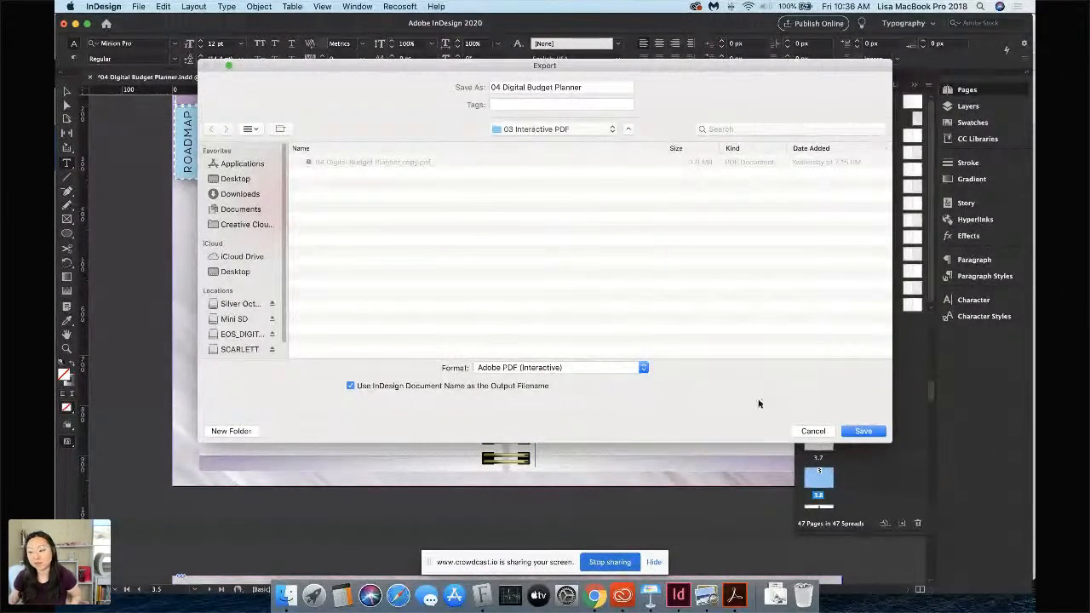
pyautogui.click(813, 431)
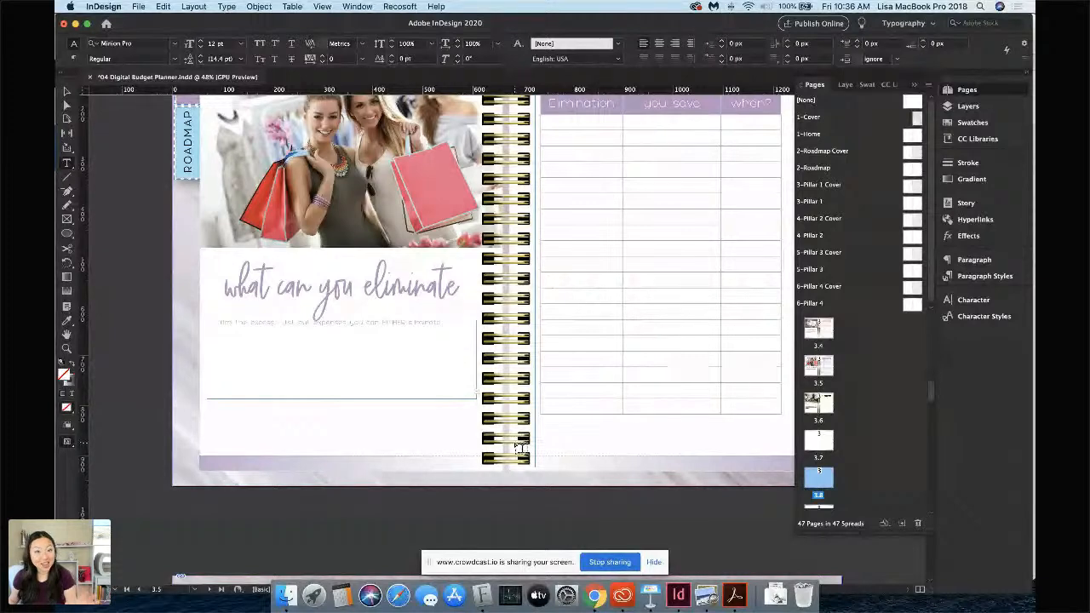
# Switch to Chrome, open the Crowdcast event page with the attendee chat and bring up the webcam tile's controls
pyautogui.click(596, 596)
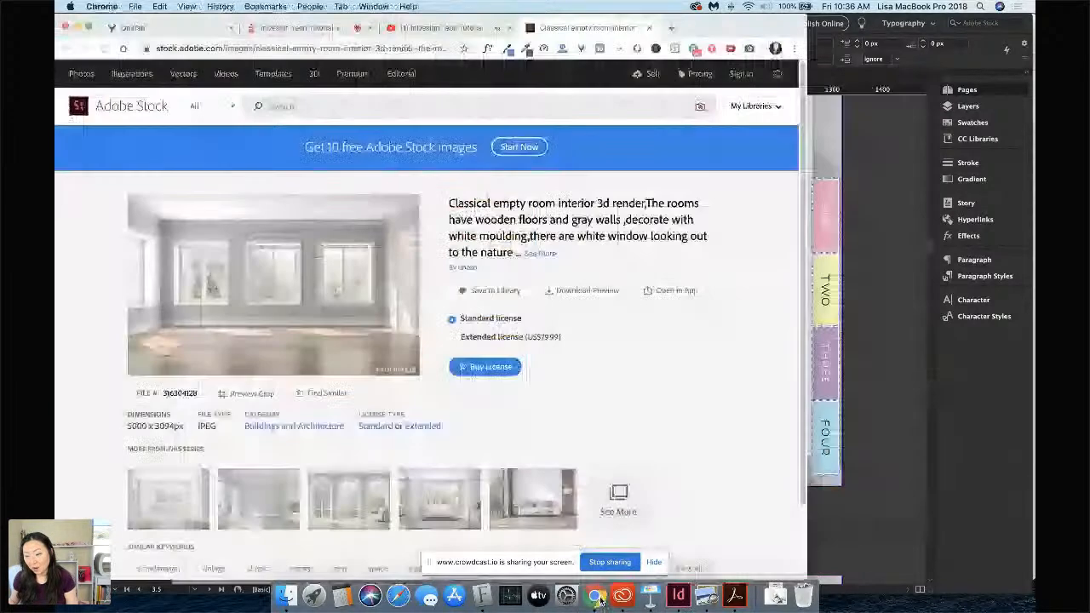
pyautogui.click(318, 32)
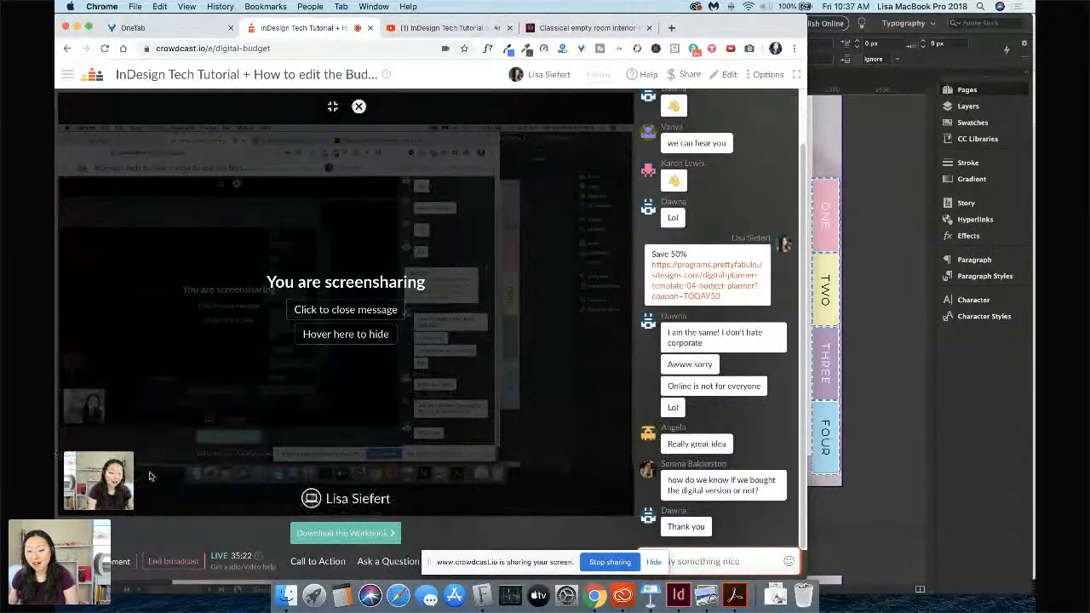
pyautogui.moveTo(113, 471)
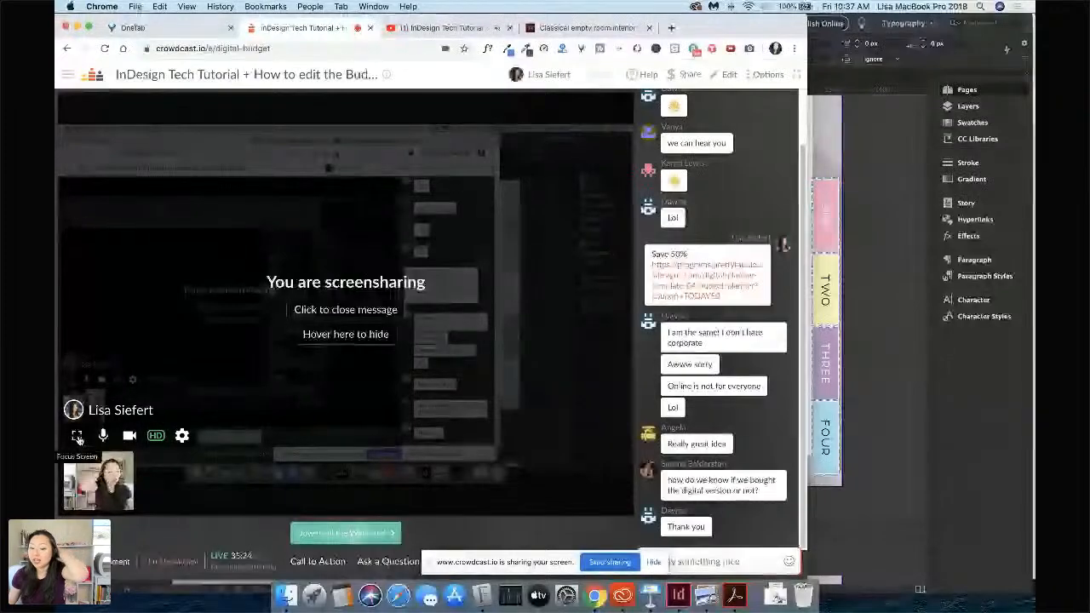